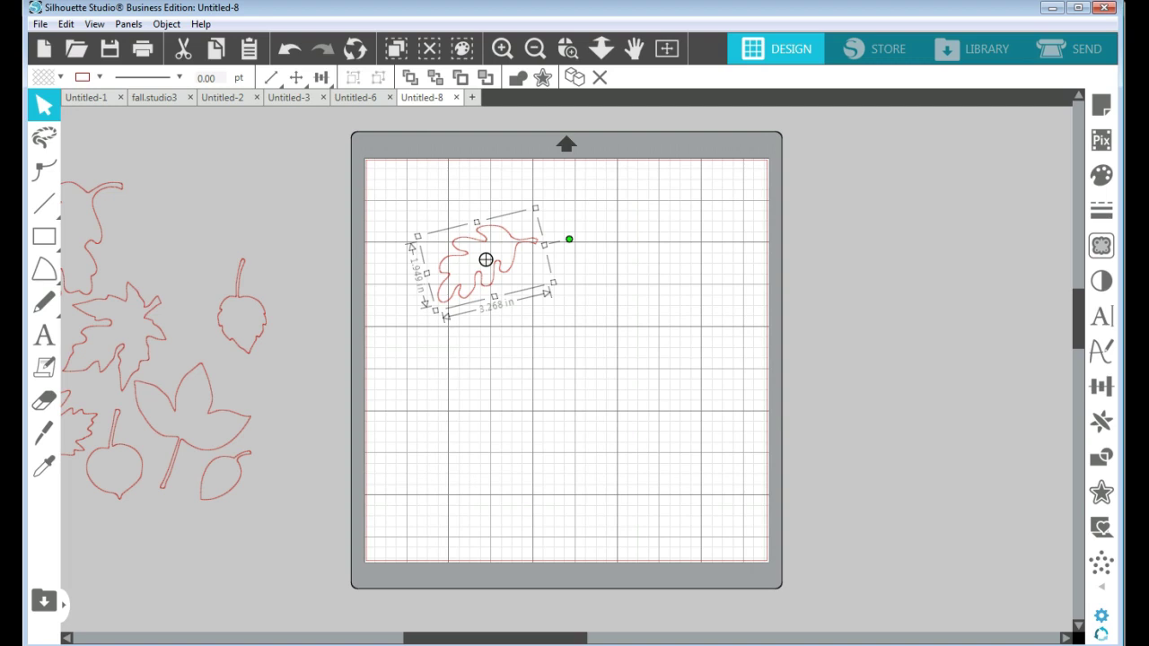
# Briefly set the leaf design aside to view a photo, then return to it.
pyautogui.click(485, 260)
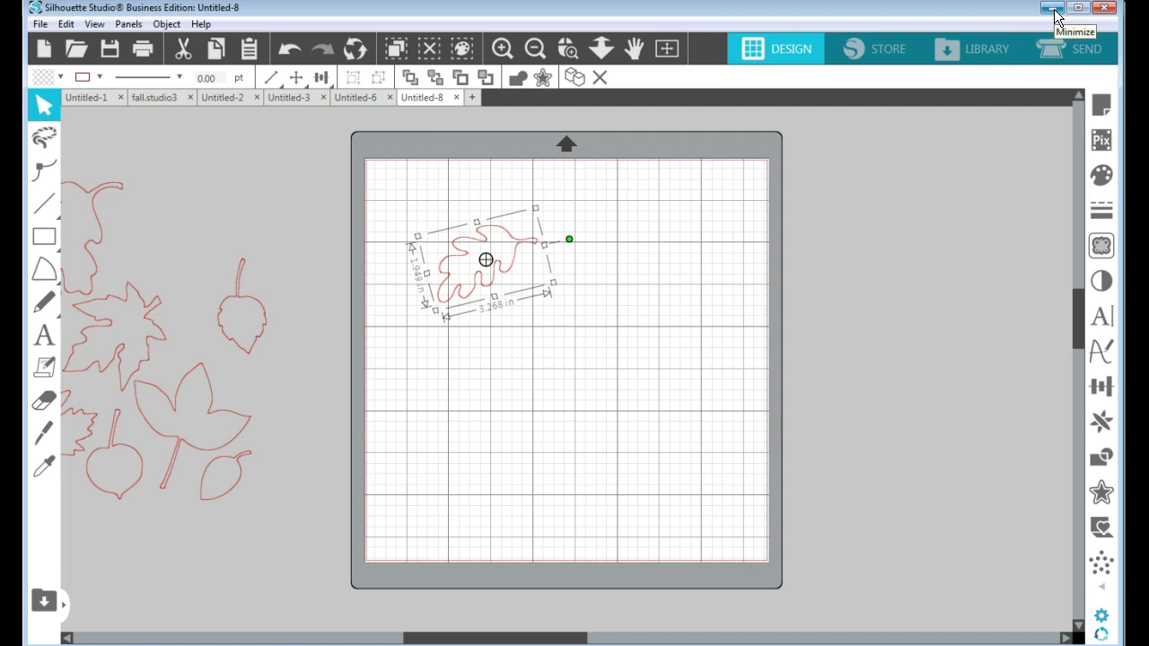
pyautogui.click(1053, 9)
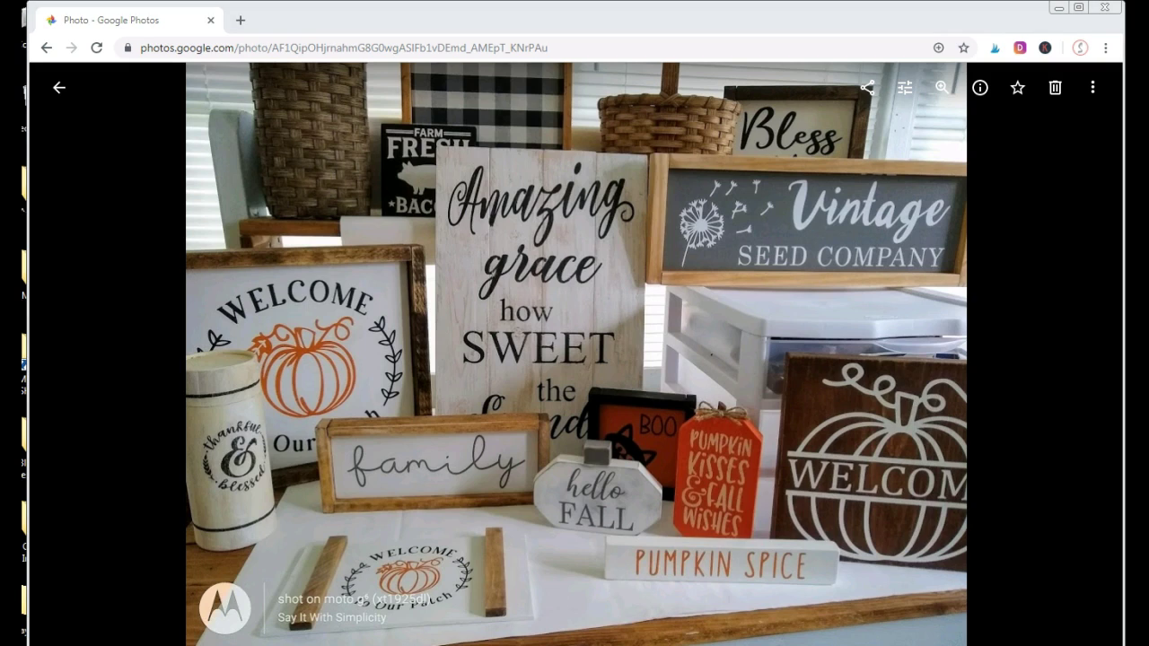
pyautogui.hotkey('alt', 'Tab')
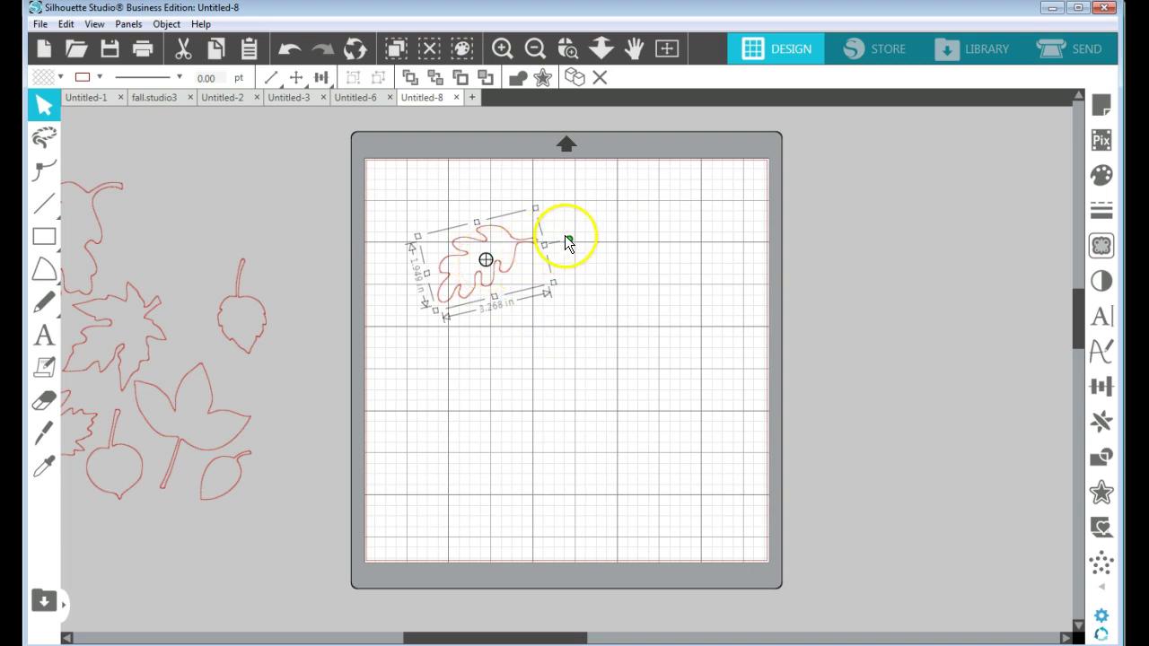
# Rotate the oak leaf back until it lies nearly level.
pyautogui.moveTo(568, 239); pyautogui.dragTo(559, 281)
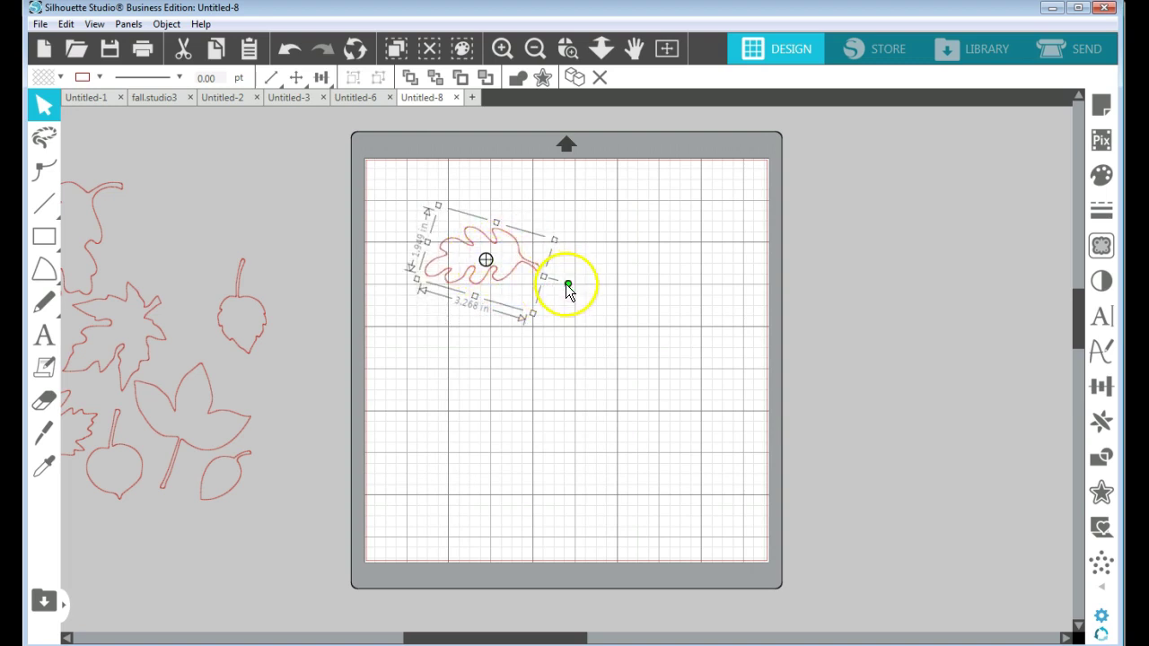
pyautogui.moveTo(567, 283)
pyautogui.mouseDown()
pyautogui.moveTo(566, 248)
pyautogui.moveTo(569, 274)
pyautogui.mouseUp()
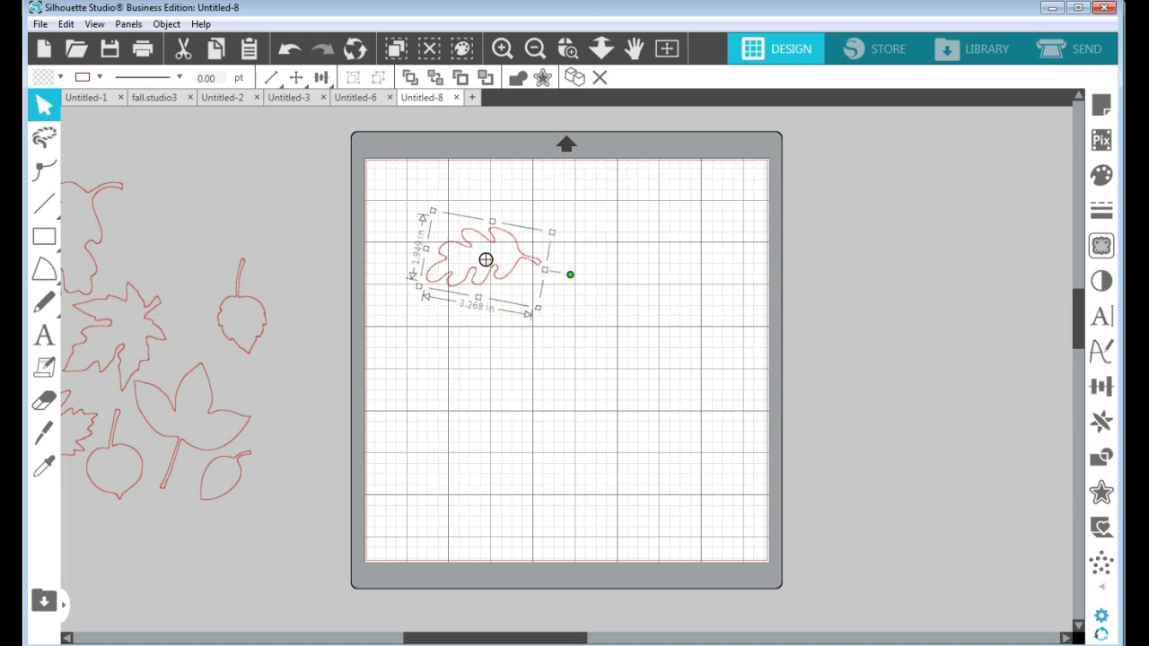
pyautogui.click(488, 272)
# Lower the rotation pivot below the oak leaf, swing the leaf around it, then recentre the pivot.
pyautogui.moveTo(488, 304); pyautogui.dragTo(482, 398)
pyautogui.moveTo(523, 255); pyautogui.dragTo(574, 281)
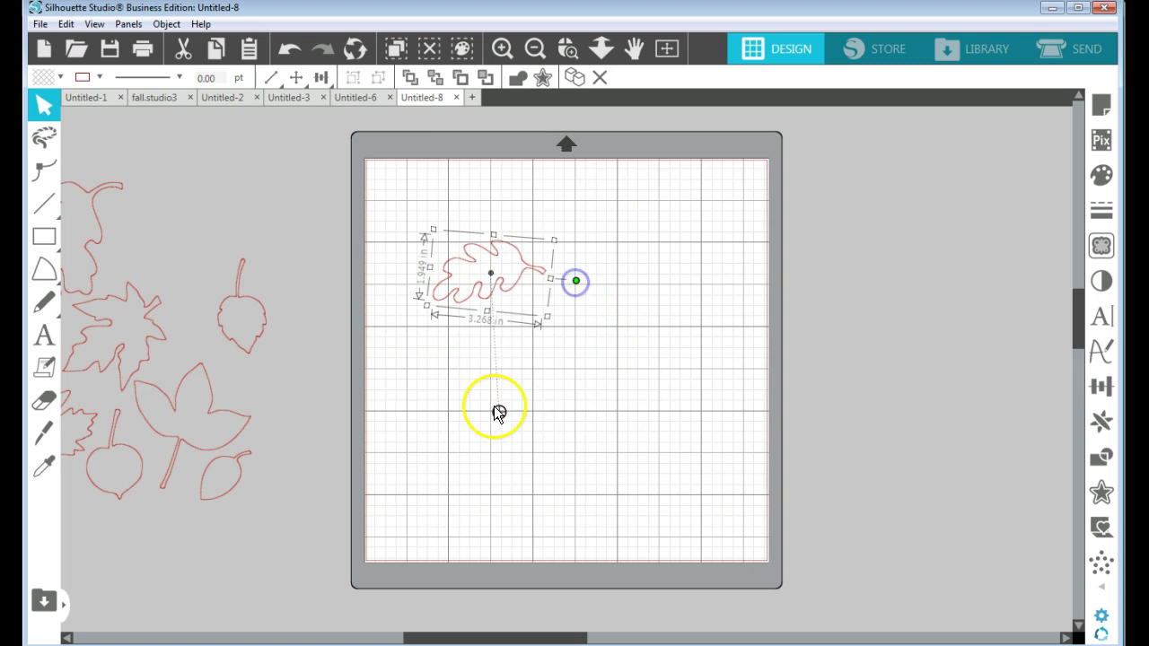
pyautogui.moveTo(499, 412); pyautogui.dragTo(599, 473)
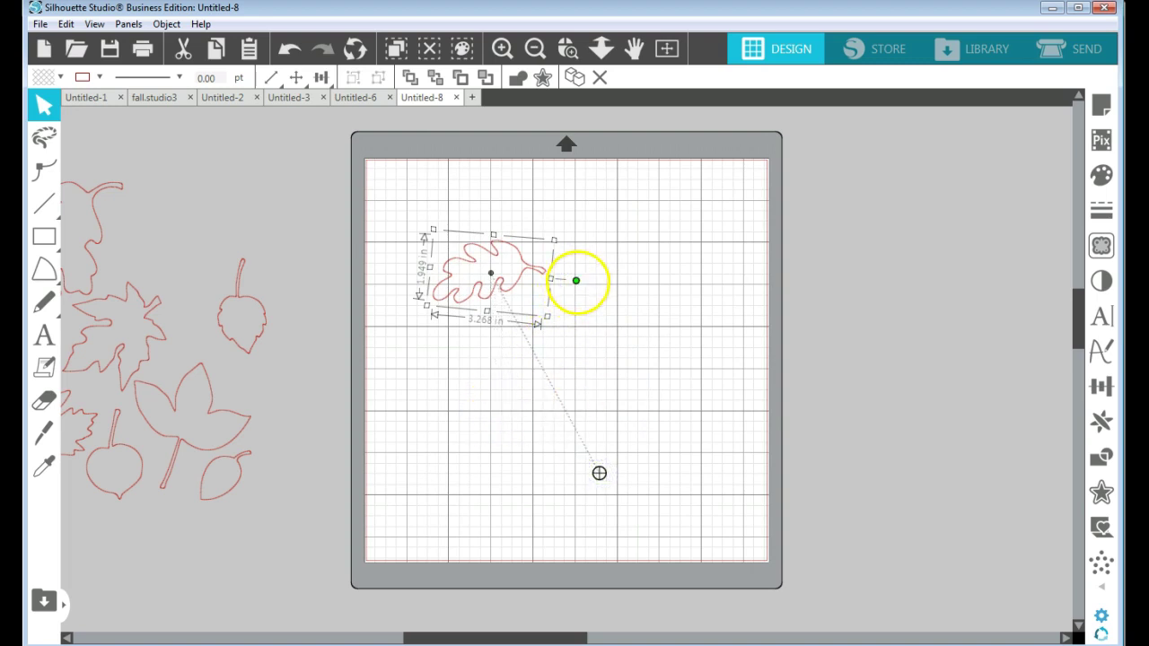
pyautogui.moveTo(577, 281); pyautogui.dragTo(644, 292)
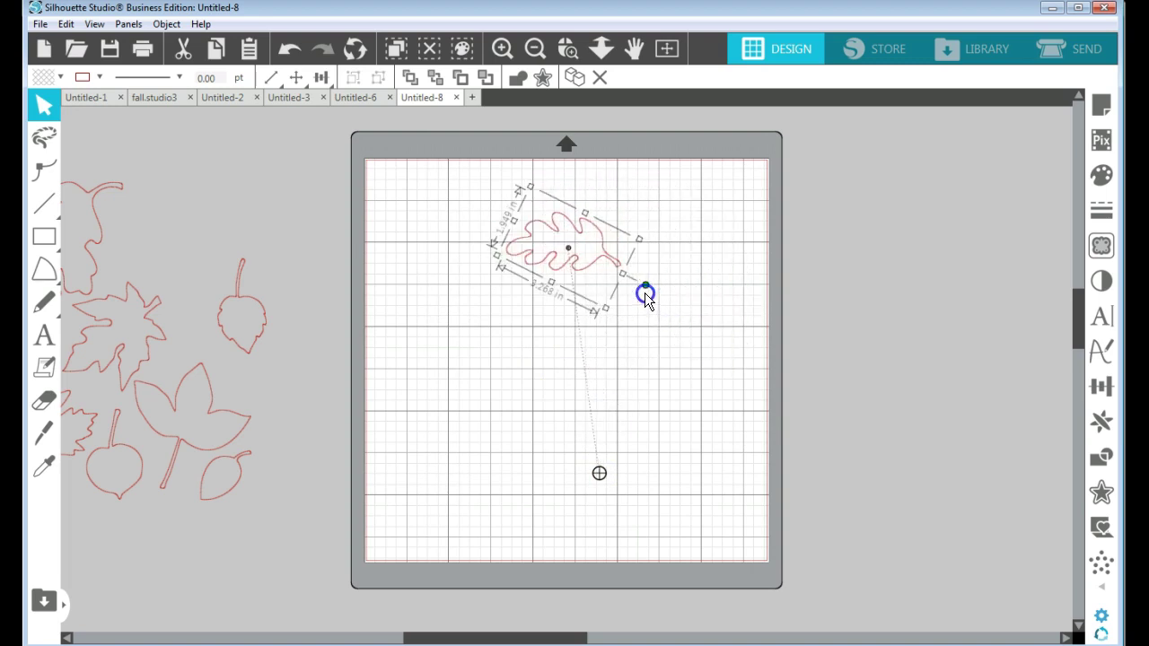
pyautogui.click(598, 473)
pyautogui.moveTo(599, 474); pyautogui.dragTo(568, 250)
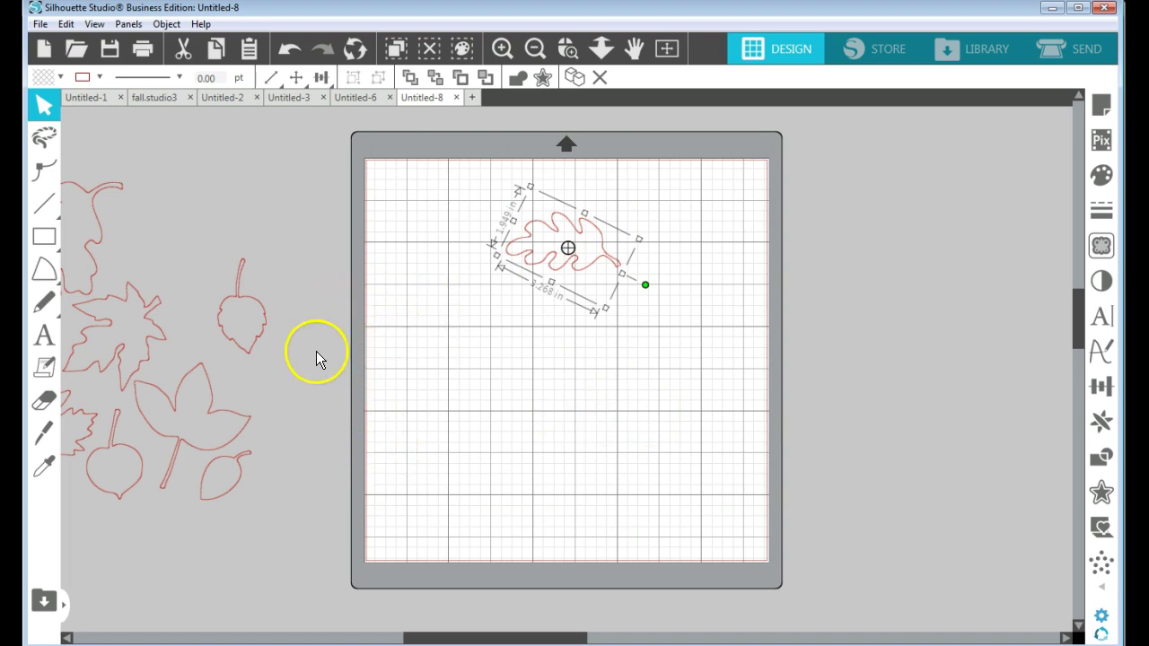
# Park the small leaf beside the mat's left edge and delete the other leftover leaves.
pyautogui.click(264, 330)
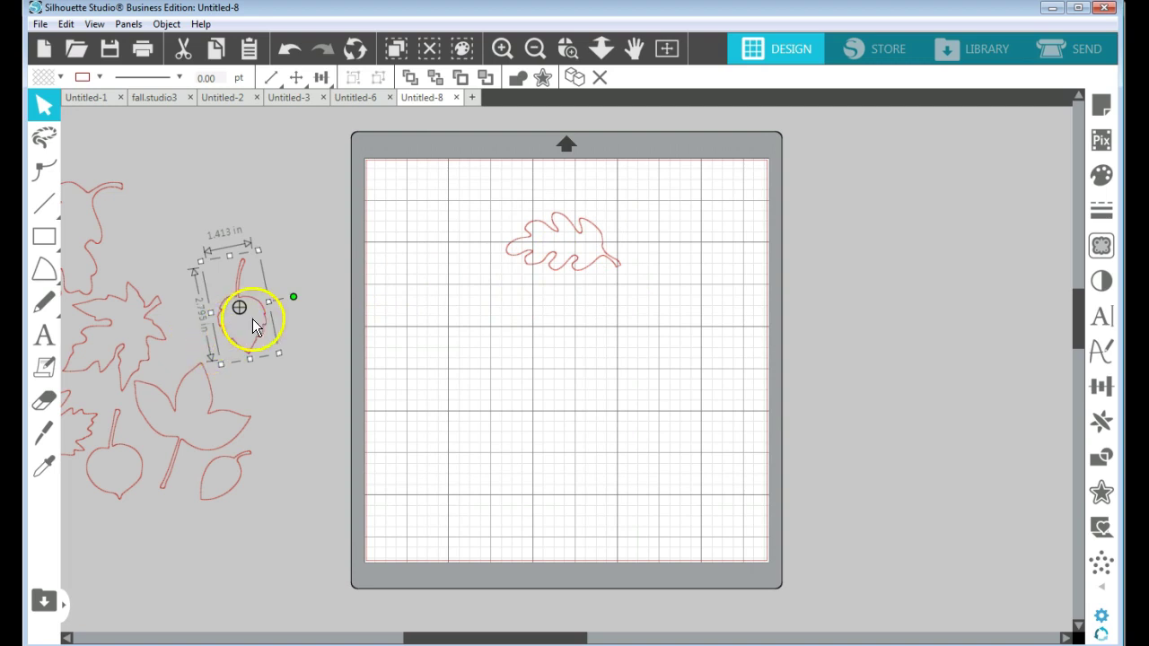
pyautogui.moveTo(257, 323); pyautogui.dragTo(357, 212)
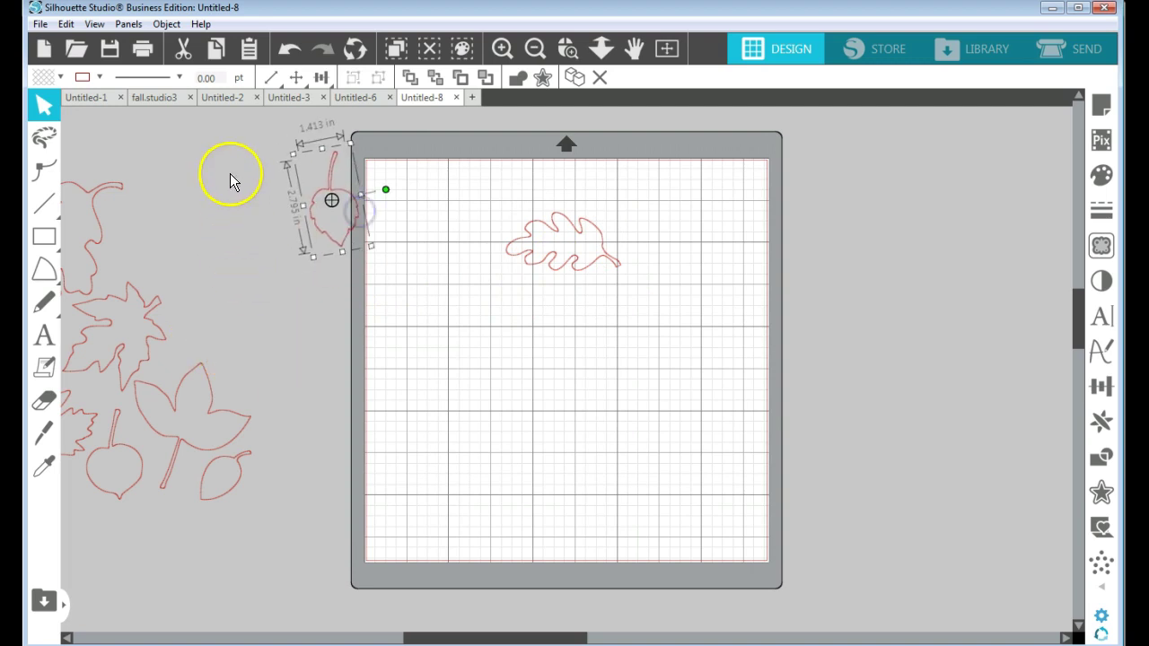
pyautogui.moveTo(220, 159); pyautogui.dragTo(81, 530)
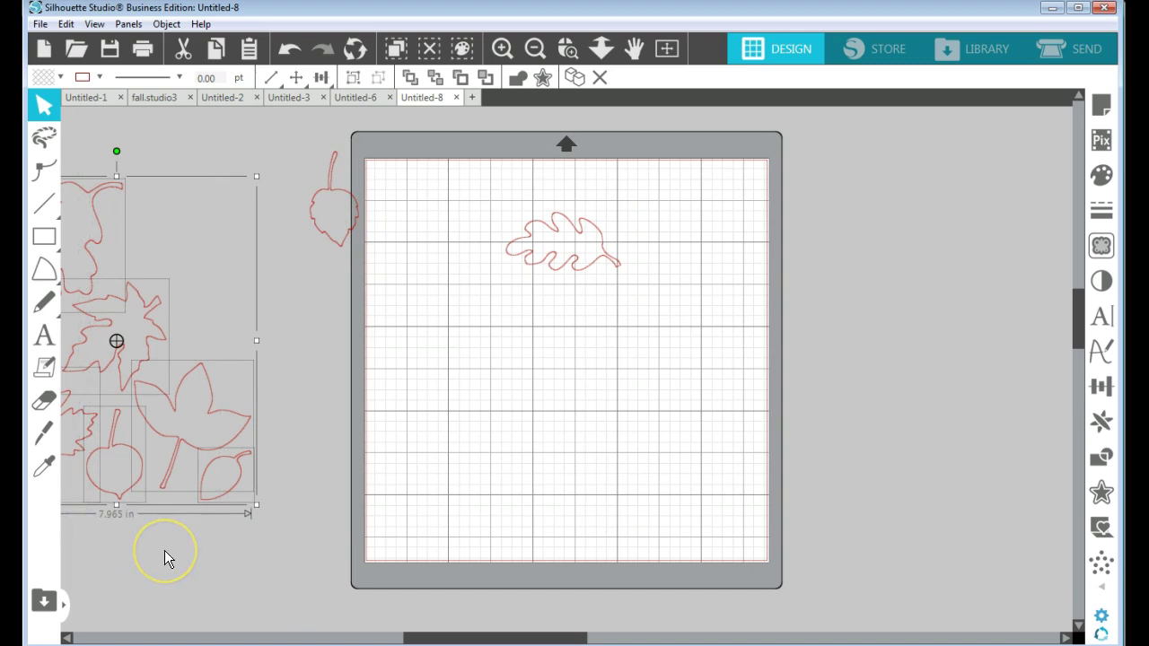
pyautogui.press('Delete')
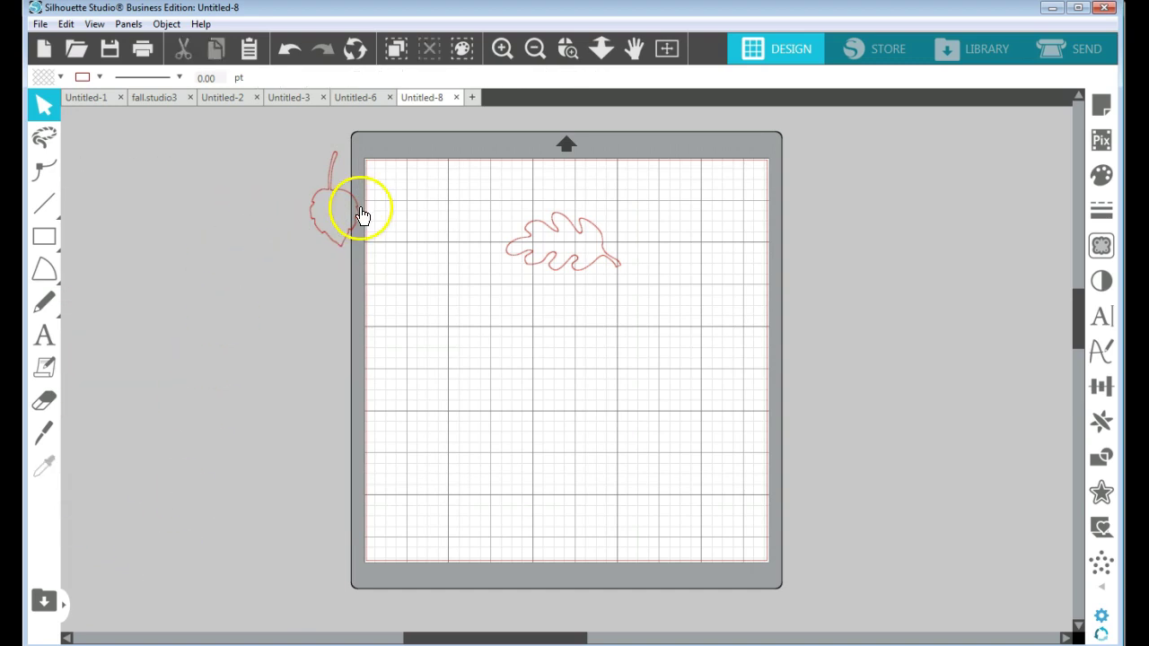
# Move the oak leaf off the mat to the left and switch to the Ellipse tool.
pyautogui.click(557, 279)
pyautogui.moveTo(556, 279); pyautogui.dragTo(256, 299)
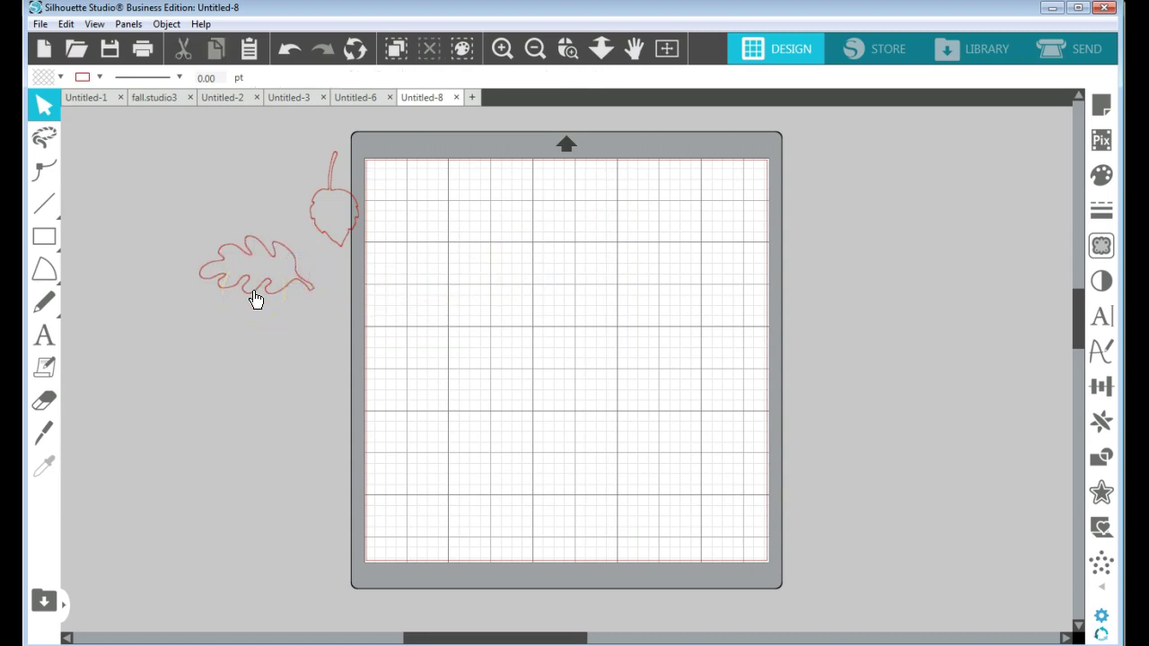
pyautogui.click(194, 312)
pyautogui.moveTo(54, 239); pyautogui.dragTo(149, 241)
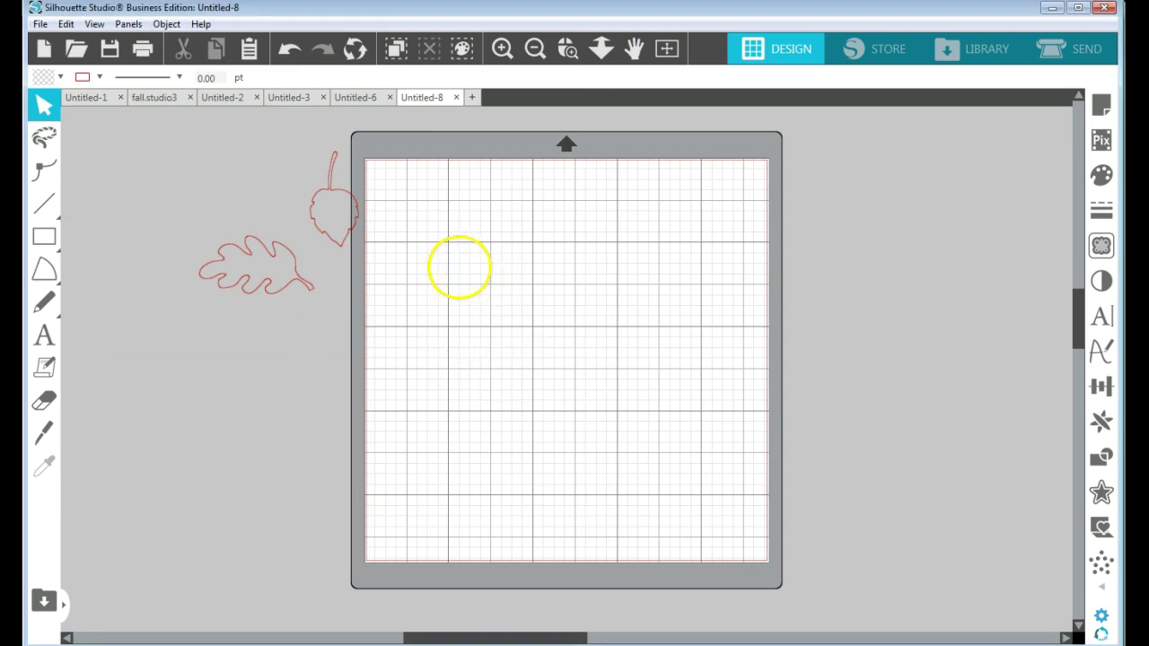
# Draw a large circle about half the mat's width and centre it on the mat.
pyautogui.moveTo(455, 263); pyautogui.dragTo(699, 482)
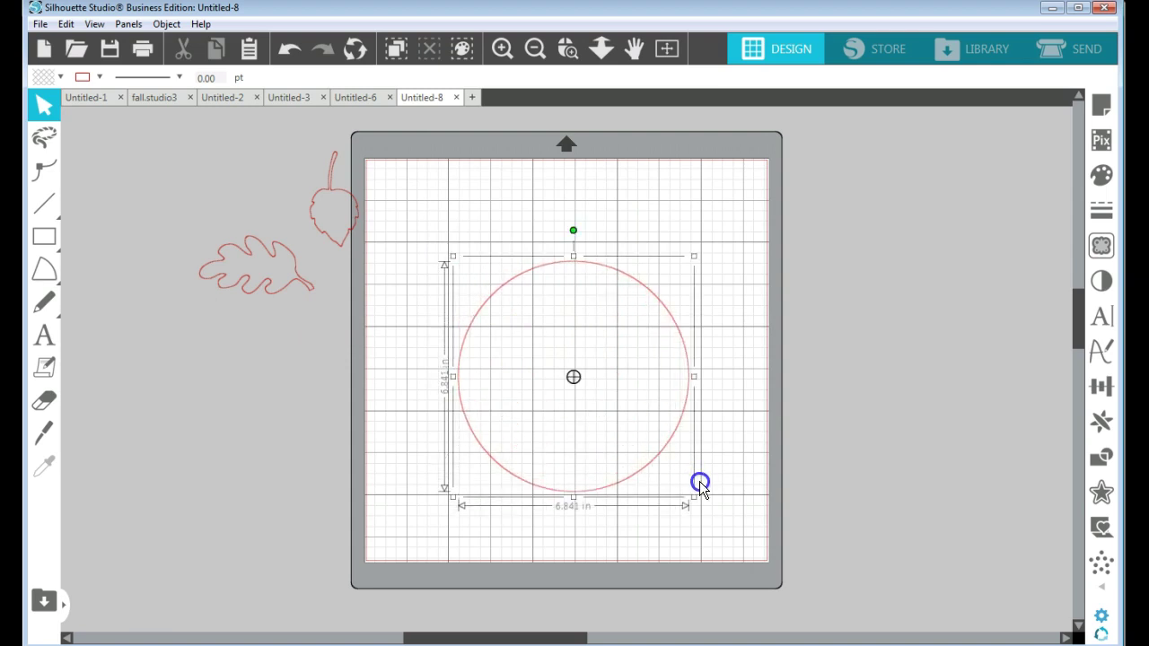
pyautogui.moveTo(661, 419)
pyautogui.mouseDown()
pyautogui.moveTo(674, 430)
pyautogui.moveTo(657, 398)
pyautogui.mouseUp()
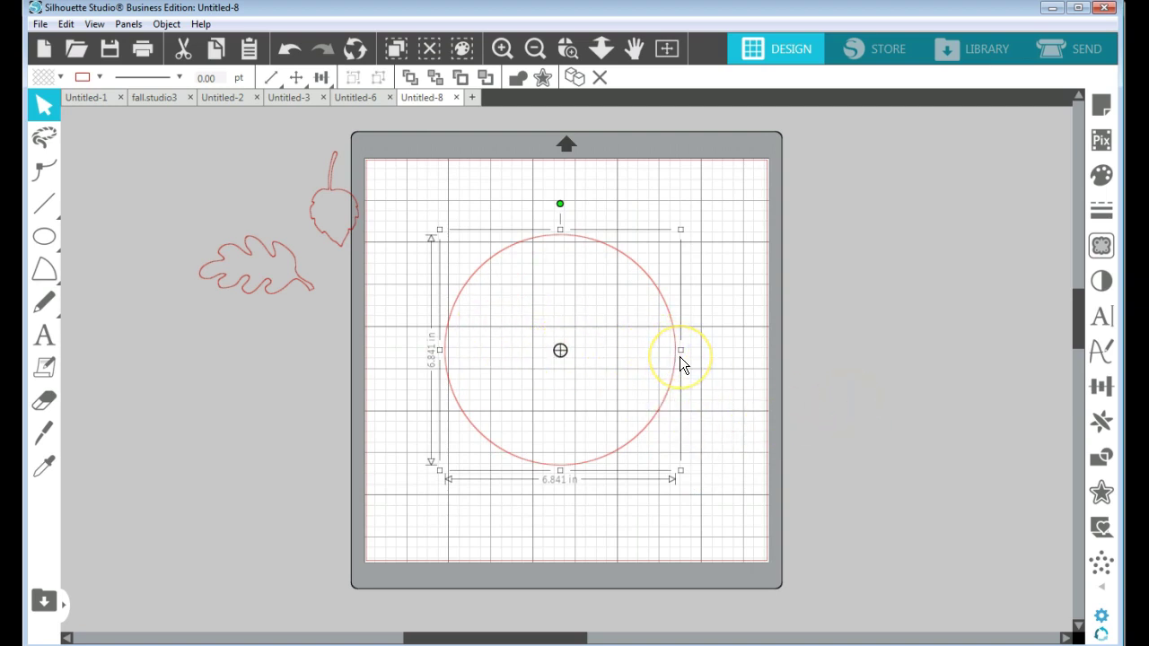
pyautogui.click(321, 78)
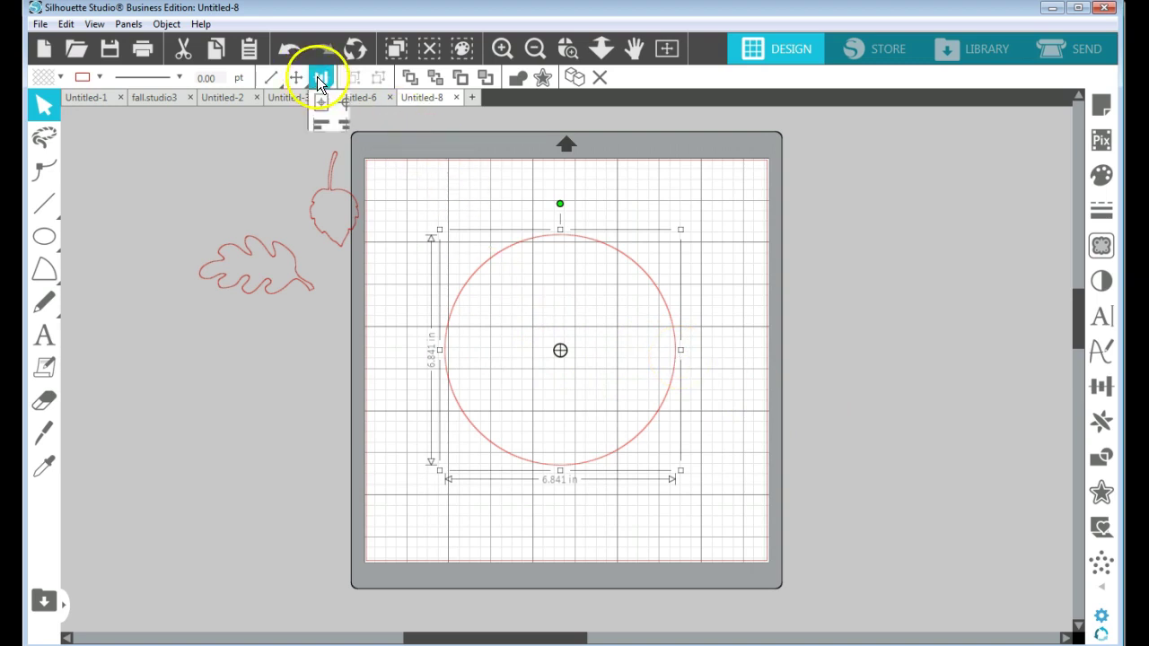
pyautogui.click(342, 103)
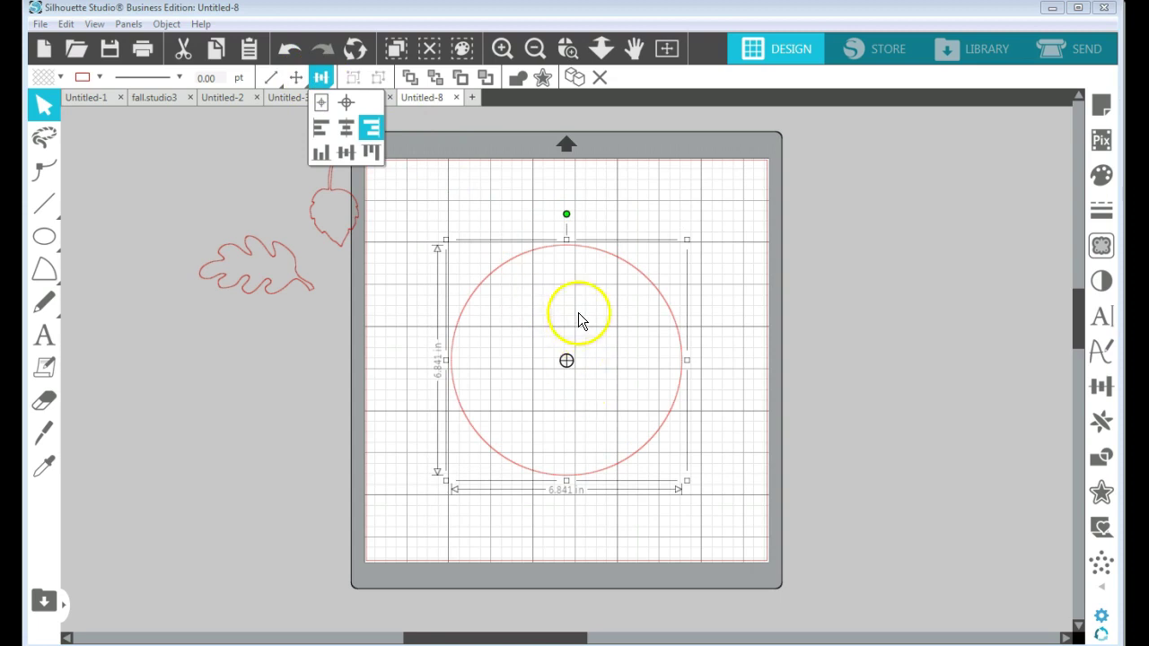
# Nudge the red circle slightly left on the mat and deselect it.
pyautogui.click(572, 244)
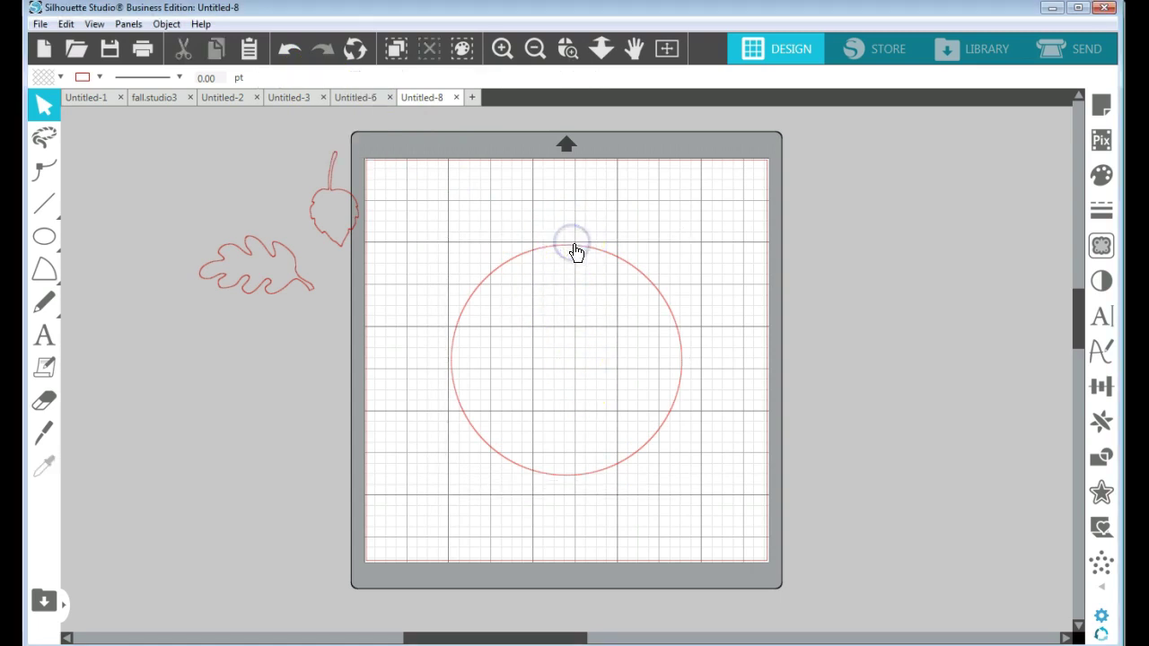
pyautogui.moveTo(574, 245); pyautogui.dragTo(539, 253)
pyautogui.click(784, 370)
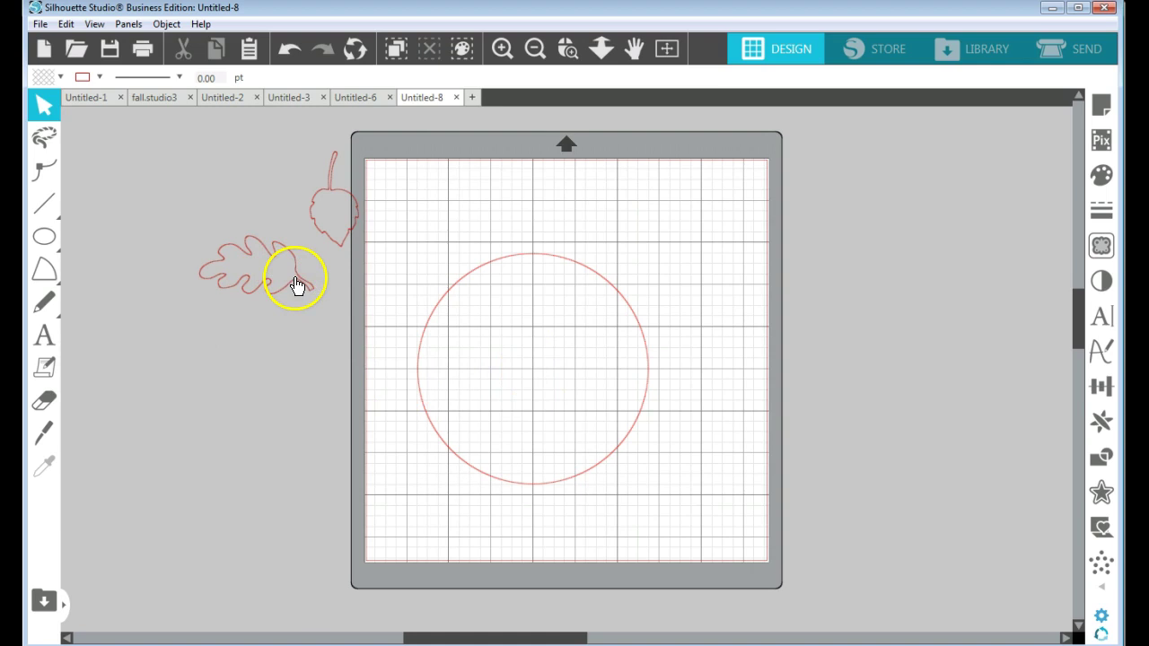
# Place the oak leaf over the circle's upper-right edge and rotate it nearly upright.
pyautogui.moveTo(297, 283); pyautogui.dragTo(651, 330)
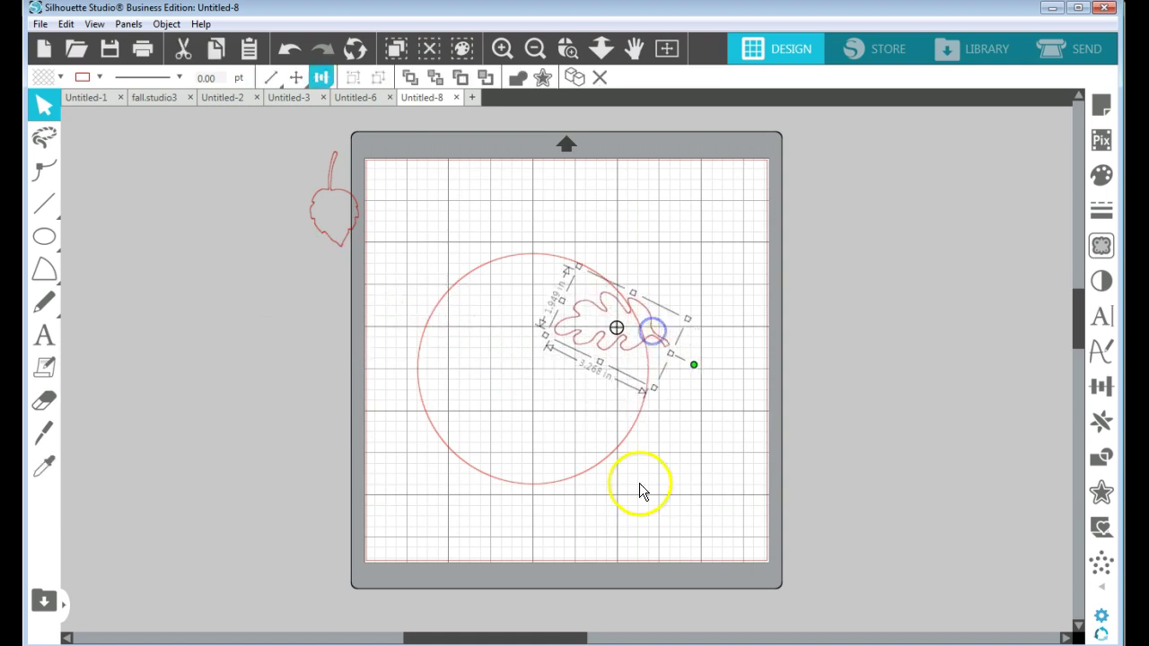
pyautogui.moveTo(654, 388); pyautogui.dragTo(649, 342)
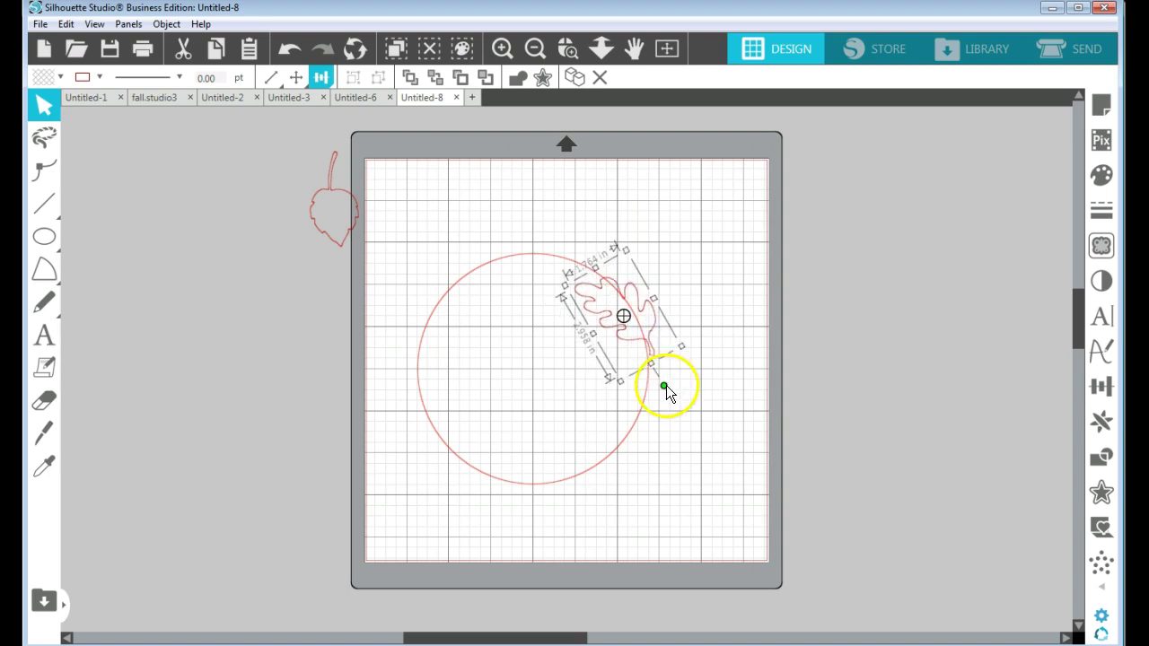
pyautogui.moveTo(665, 385); pyautogui.dragTo(651, 385)
pyautogui.moveTo(653, 339); pyautogui.dragTo(657, 329)
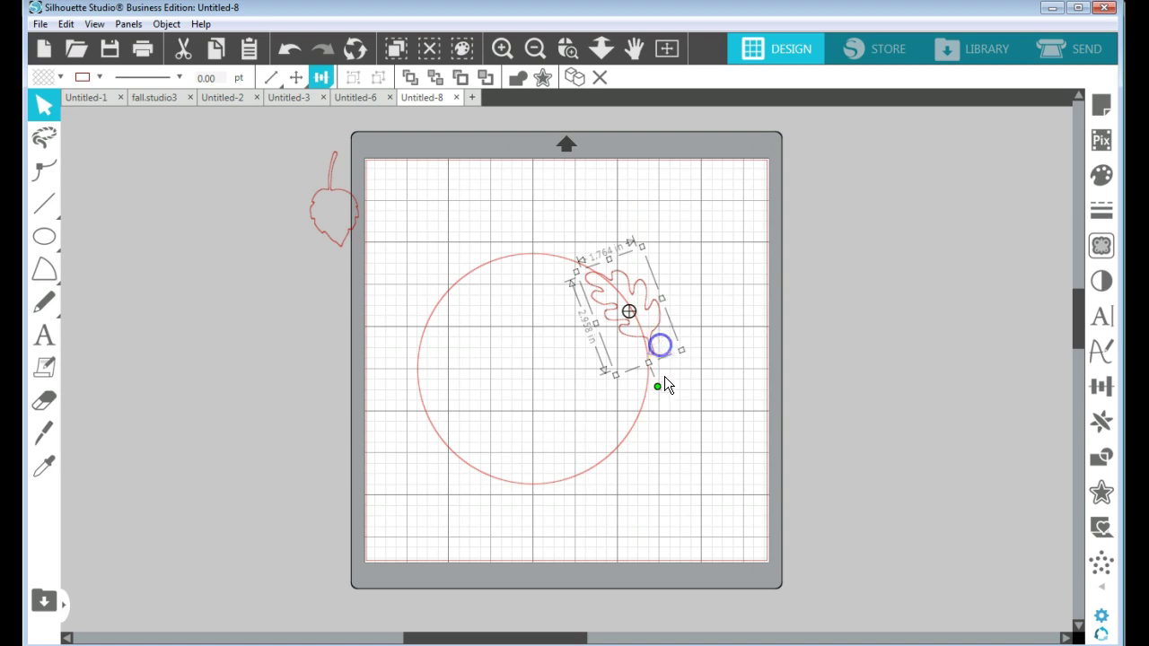
pyautogui.moveTo(658, 387); pyautogui.dragTo(654, 388)
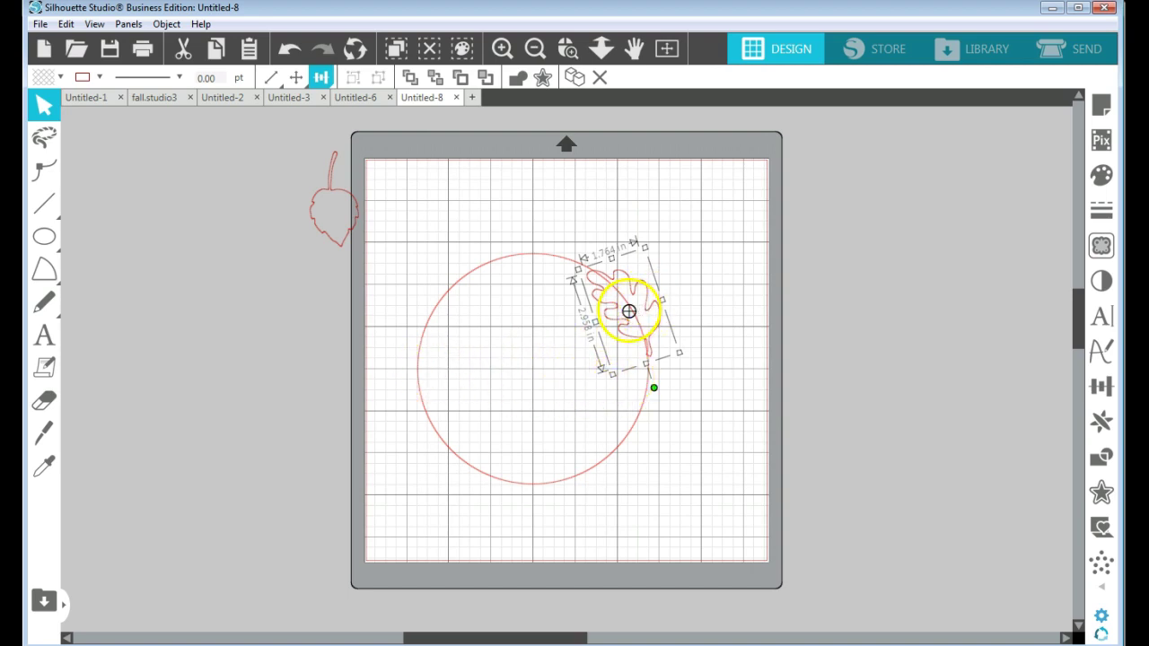
# Move the oak leaf's rotation centre onto the circle's centre and open the Replicate panel.
pyautogui.click(628, 311)
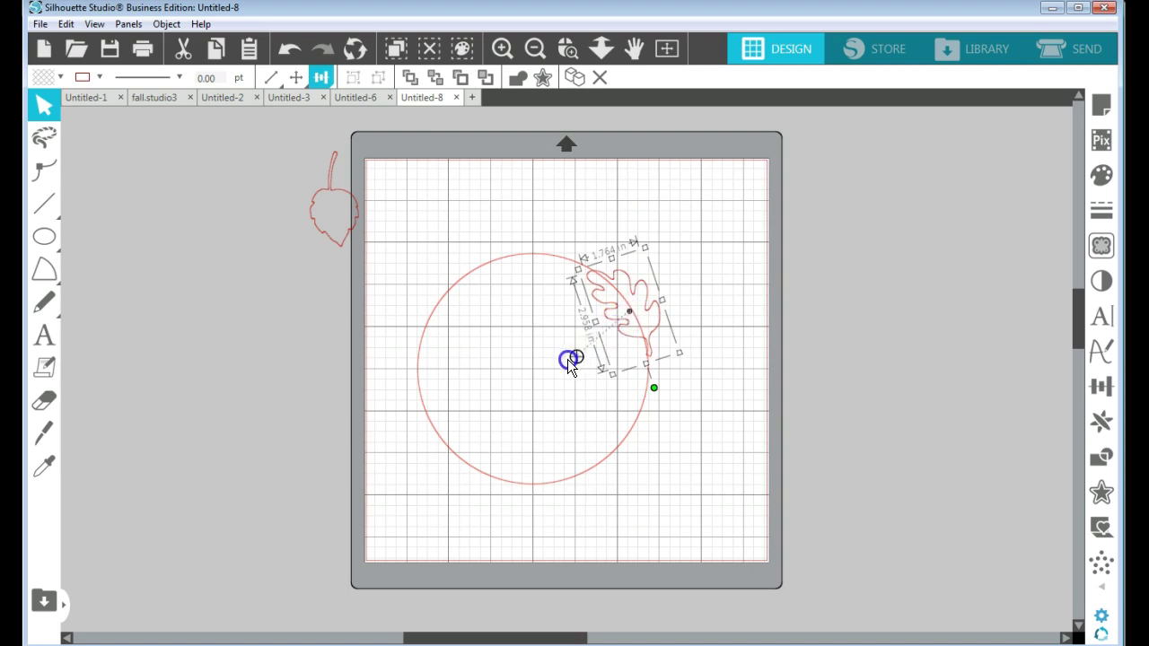
pyautogui.moveTo(567, 359); pyautogui.dragTo(531, 367)
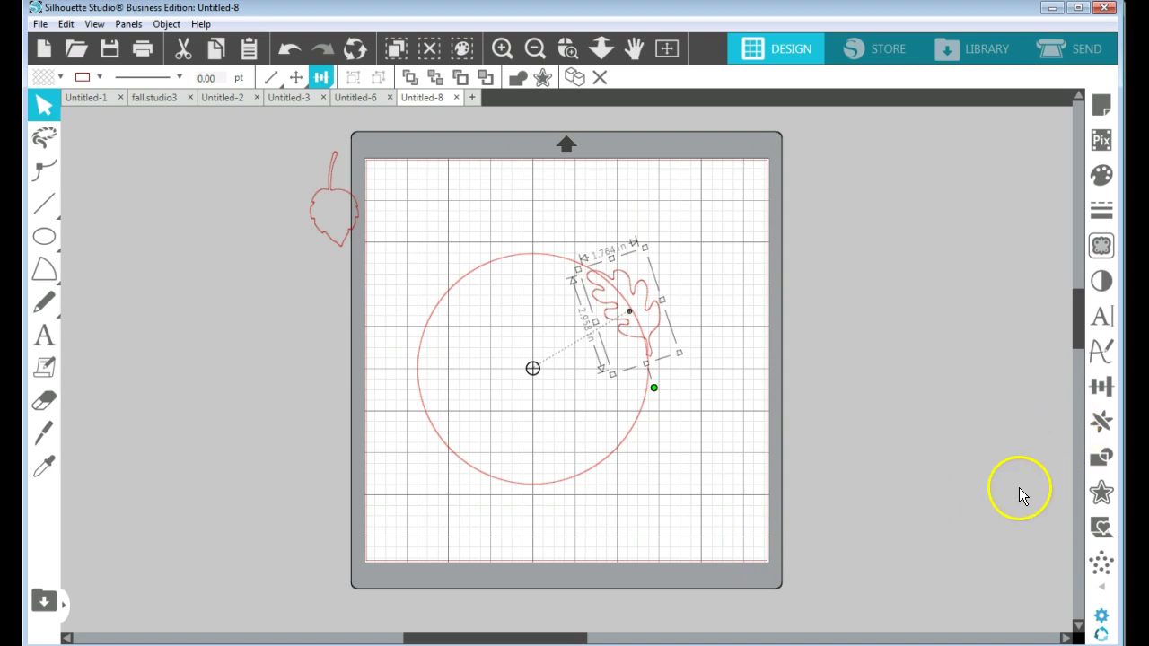
pyautogui.click(1101, 422)
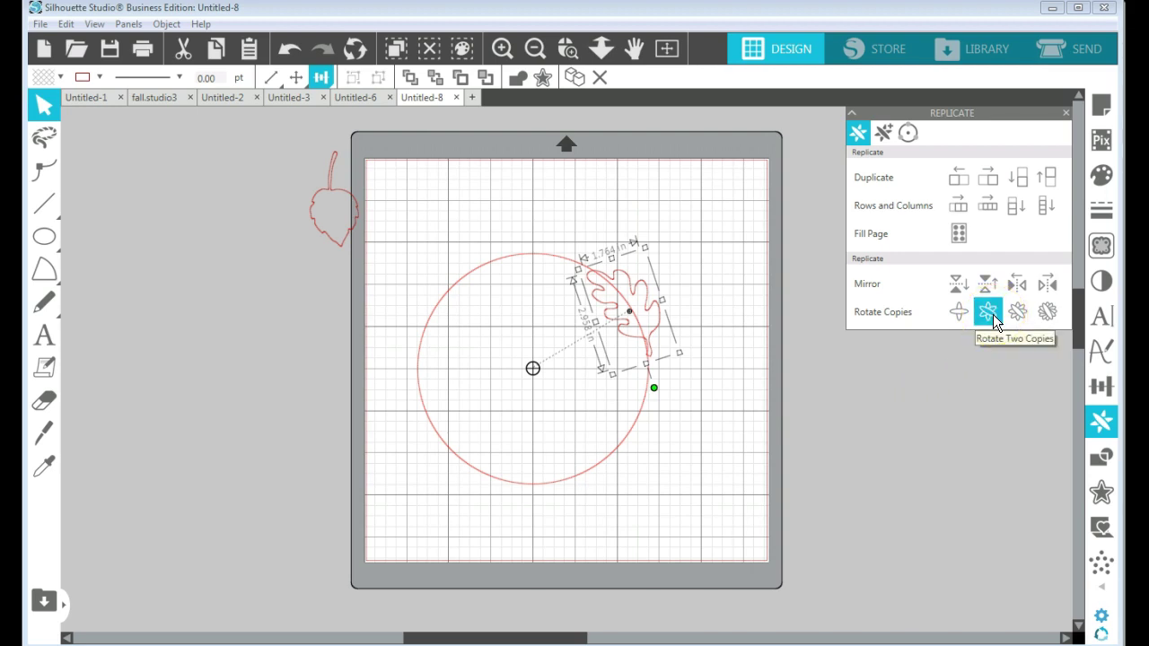
# Apply Rotate Two Copies so three oak leaves sit evenly around the circle.
pyautogui.click(987, 311)
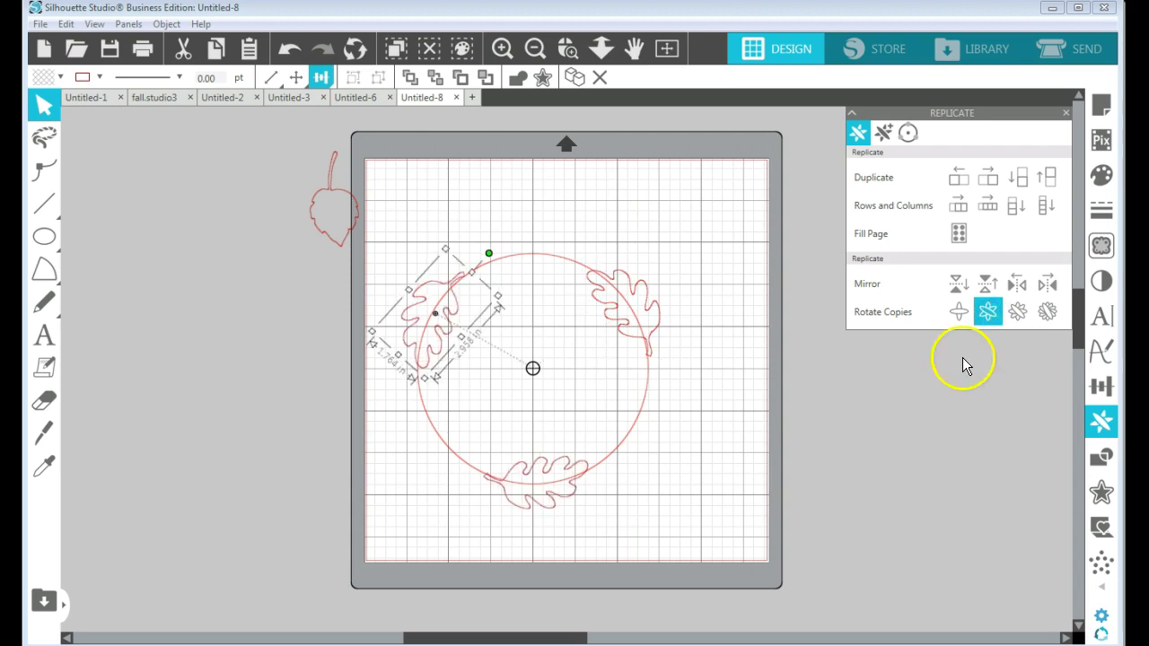
pyautogui.click(875, 429)
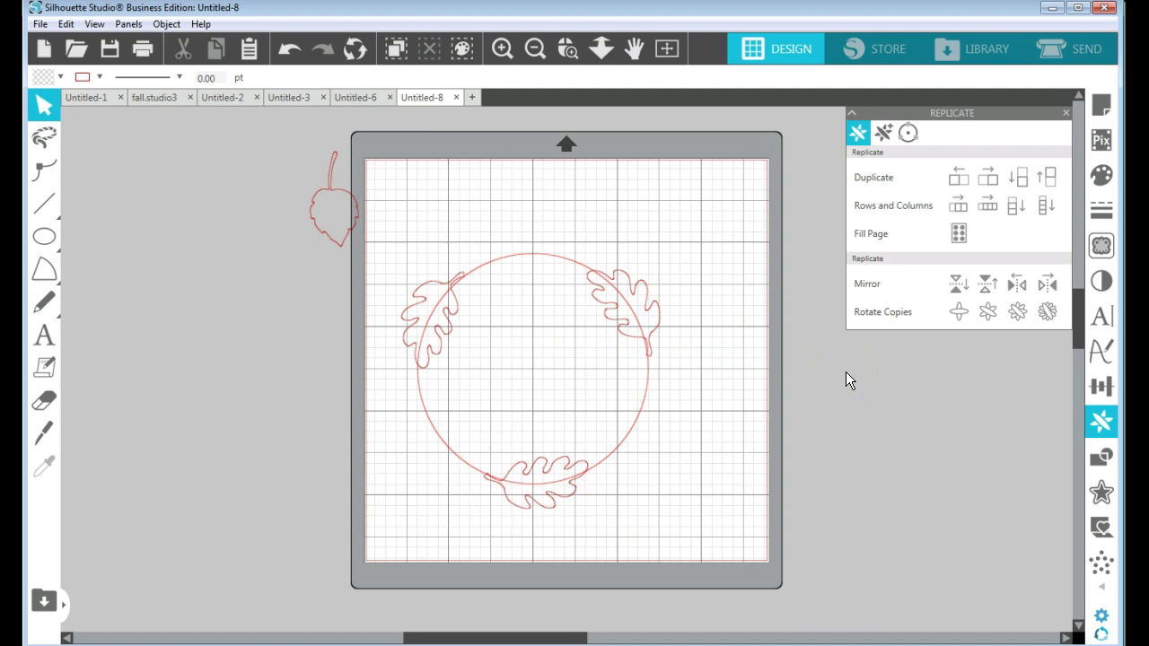
# Turn the small leaf a quarter turn, set it atop the circle, and fine-tune its tilt.
pyautogui.click(335, 194)
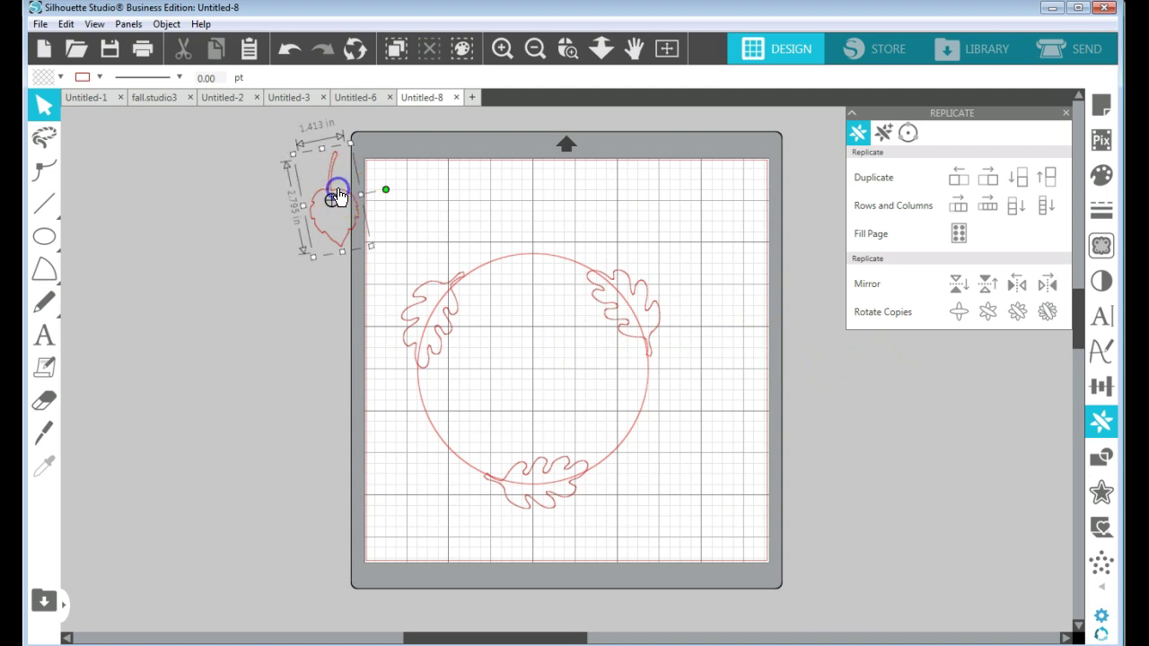
pyautogui.click(386, 190)
pyautogui.moveTo(386, 189); pyautogui.dragTo(526, 260)
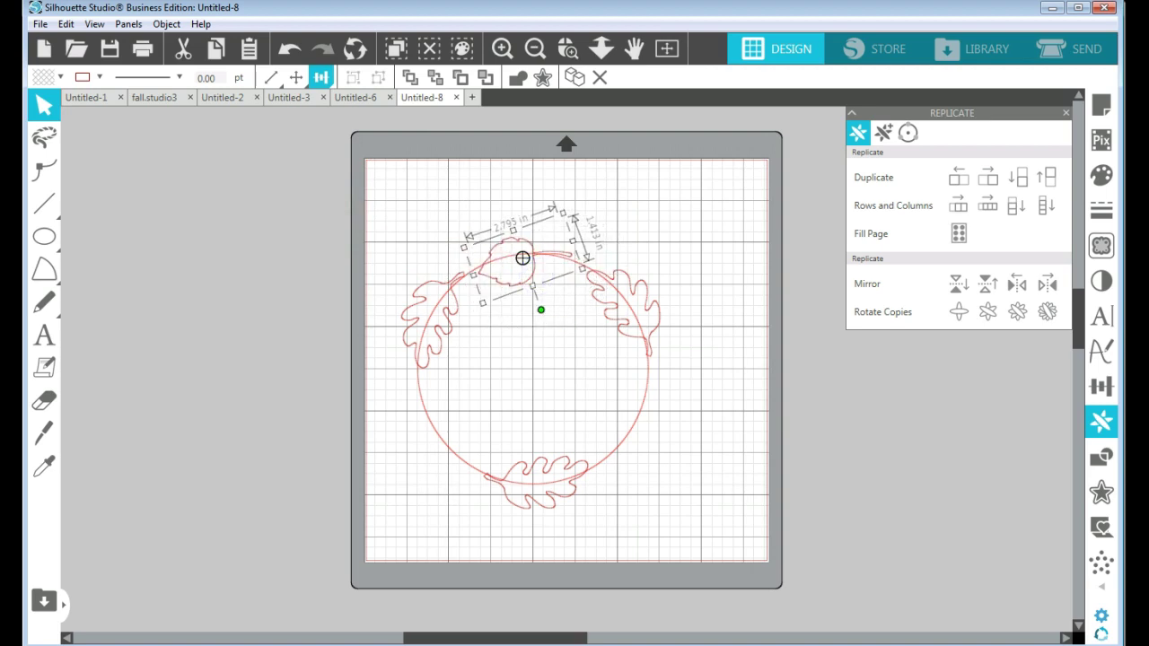
pyautogui.click(541, 312)
pyautogui.moveTo(541, 311); pyautogui.dragTo(534, 281)
pyautogui.click(533, 275)
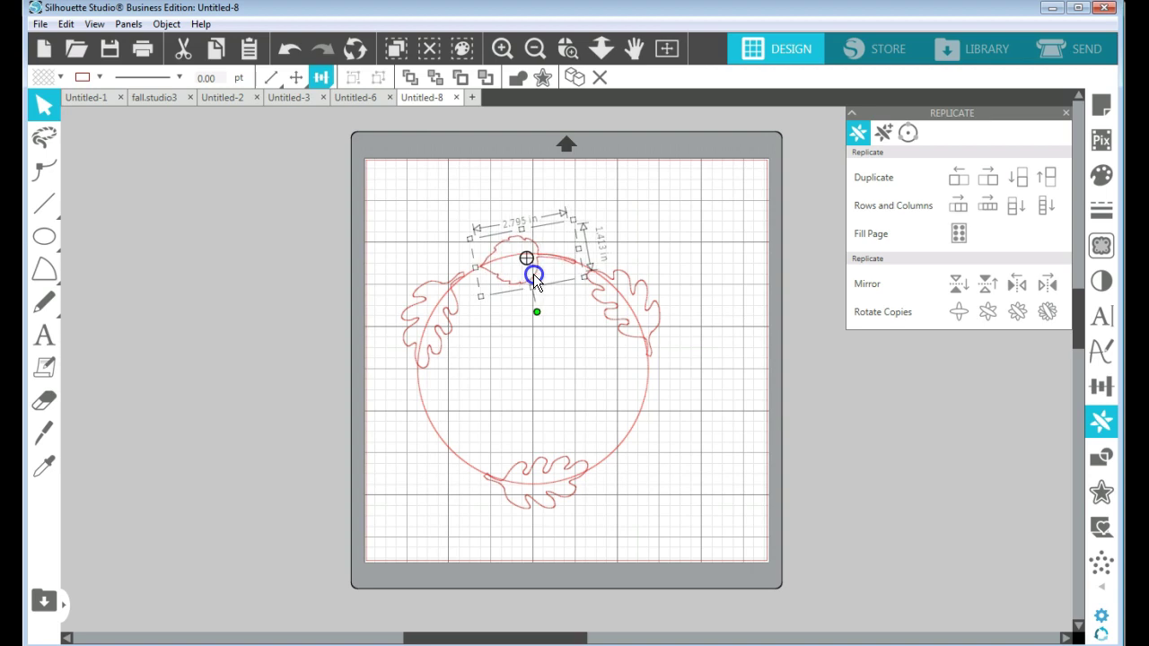
pyautogui.click(716, 339)
pyautogui.click(607, 321)
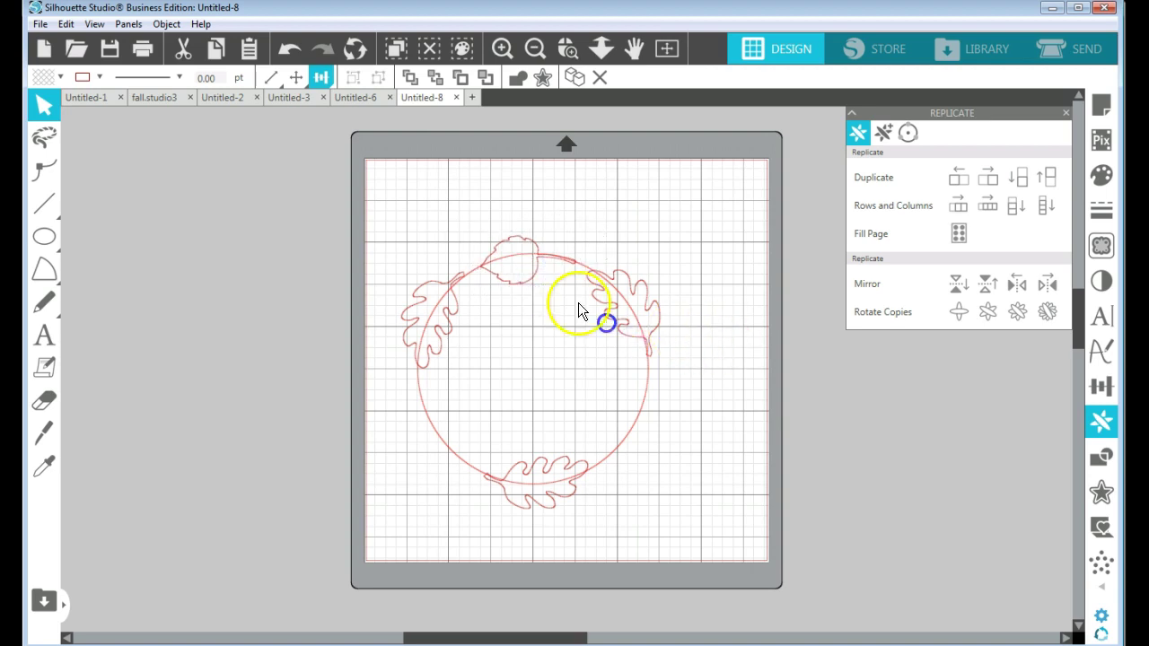
pyautogui.click(538, 274)
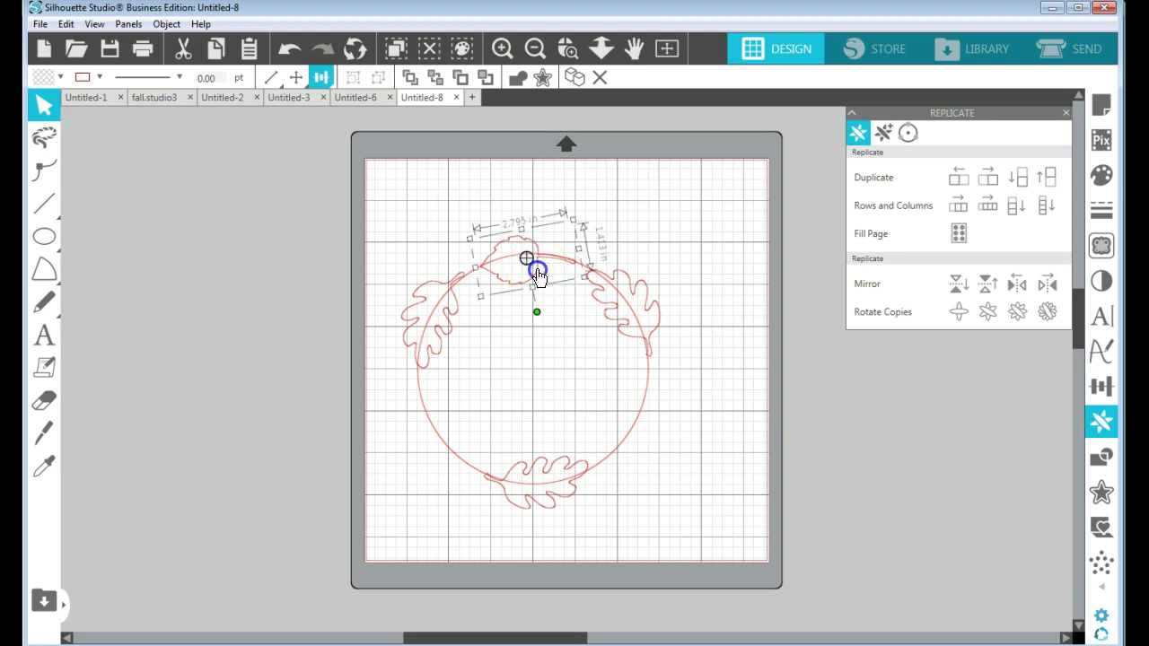
# Drag the small top leaf's pivot crosshair down onto the circle's middle.
pyautogui.click(525, 258)
pyautogui.moveTo(541, 305); pyautogui.dragTo(534, 364)
pyautogui.moveTo(536, 363); pyautogui.dragTo(534, 365)
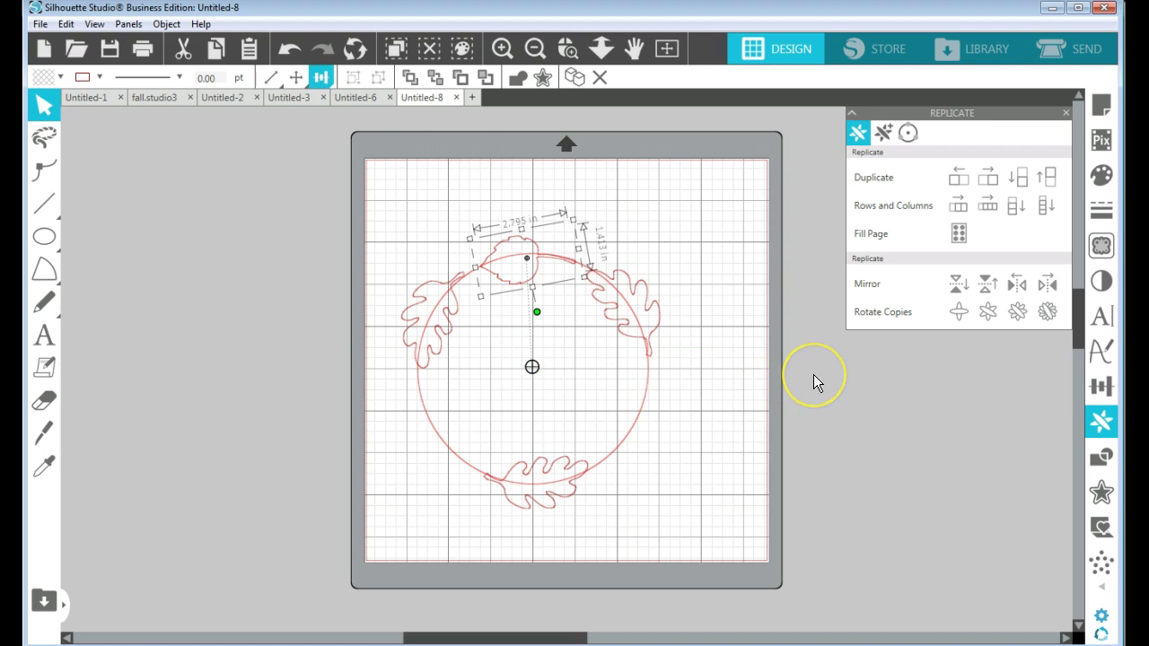
# Replicate the small leaf with Rotate Two Copies for six alternating leaves, then open Fill.
pyautogui.click(989, 310)
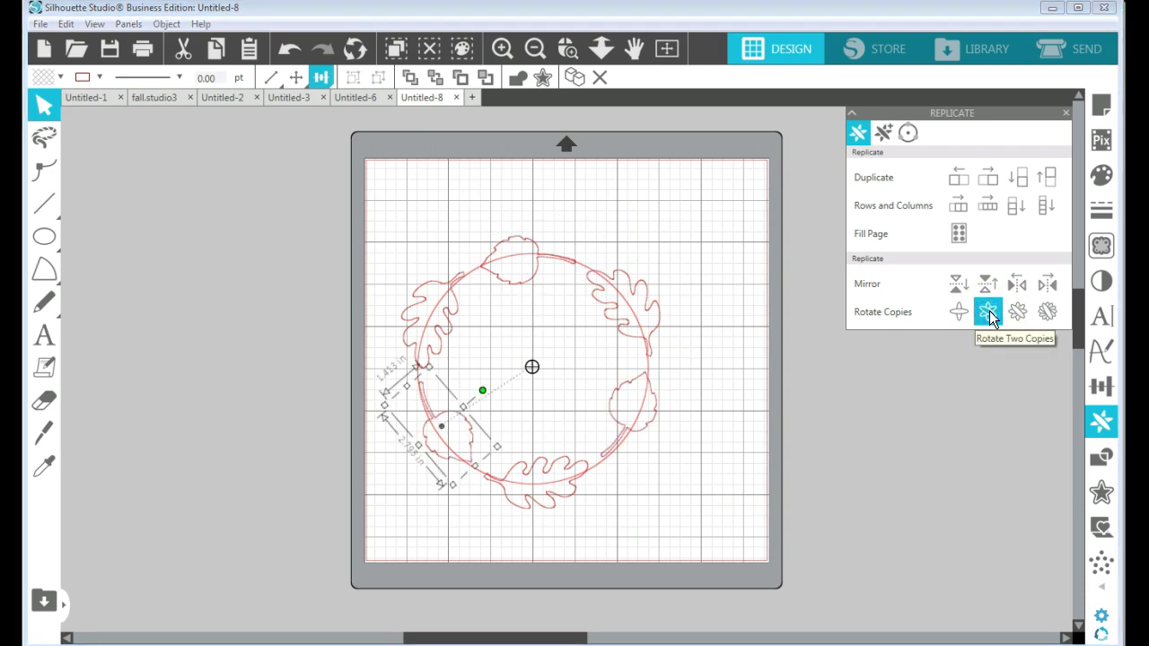
pyautogui.click(877, 413)
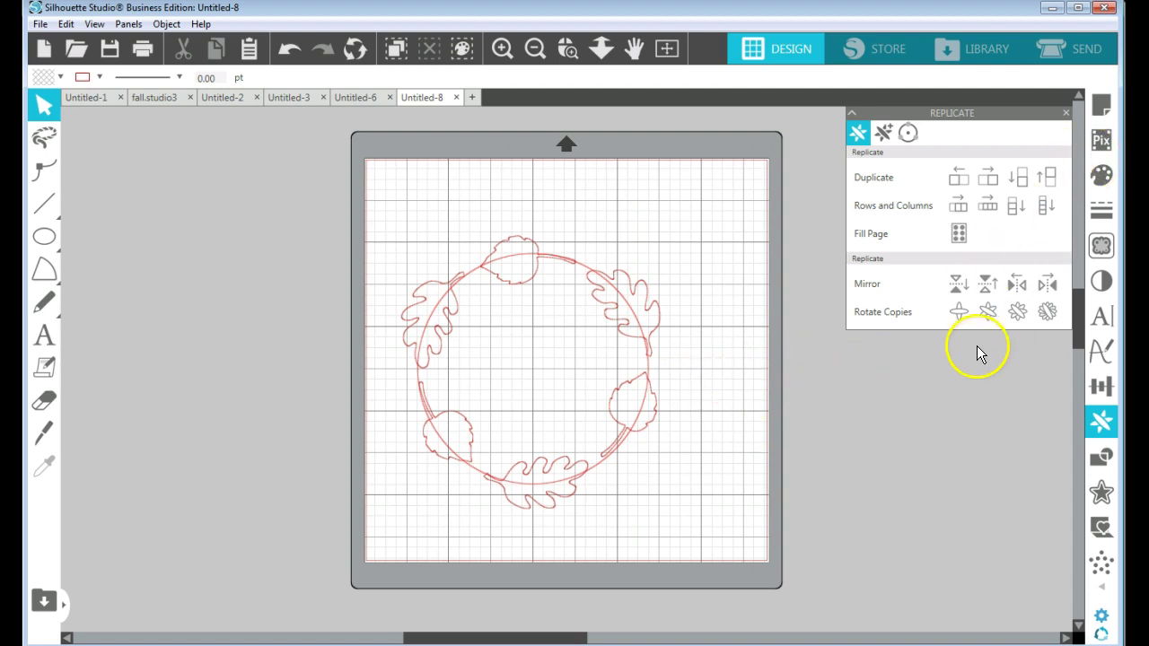
pyautogui.click(1076, 133)
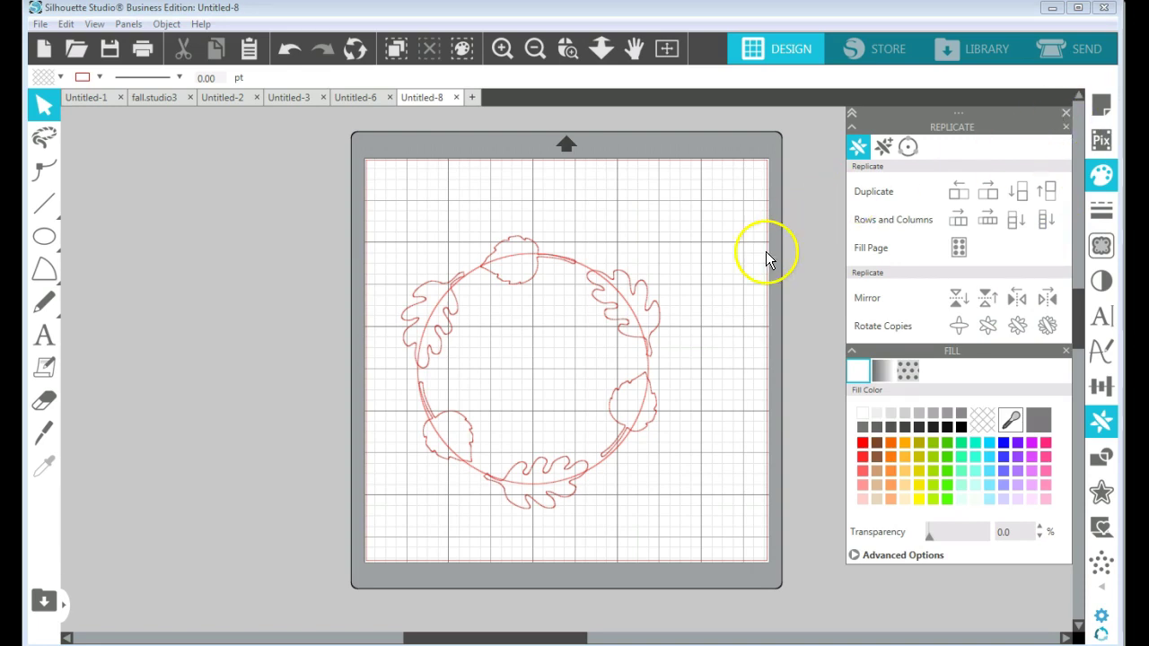
# Close Replicate, then move the guide circle off the mat and delete it.
pyautogui.click(1067, 110)
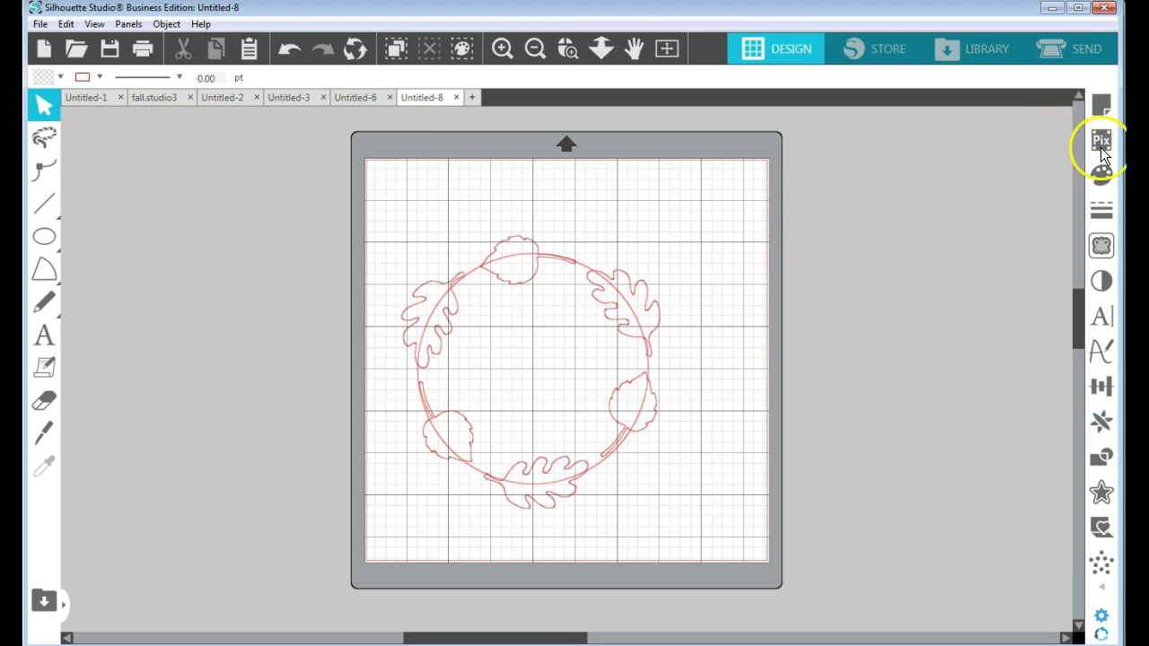
pyautogui.click(1104, 177)
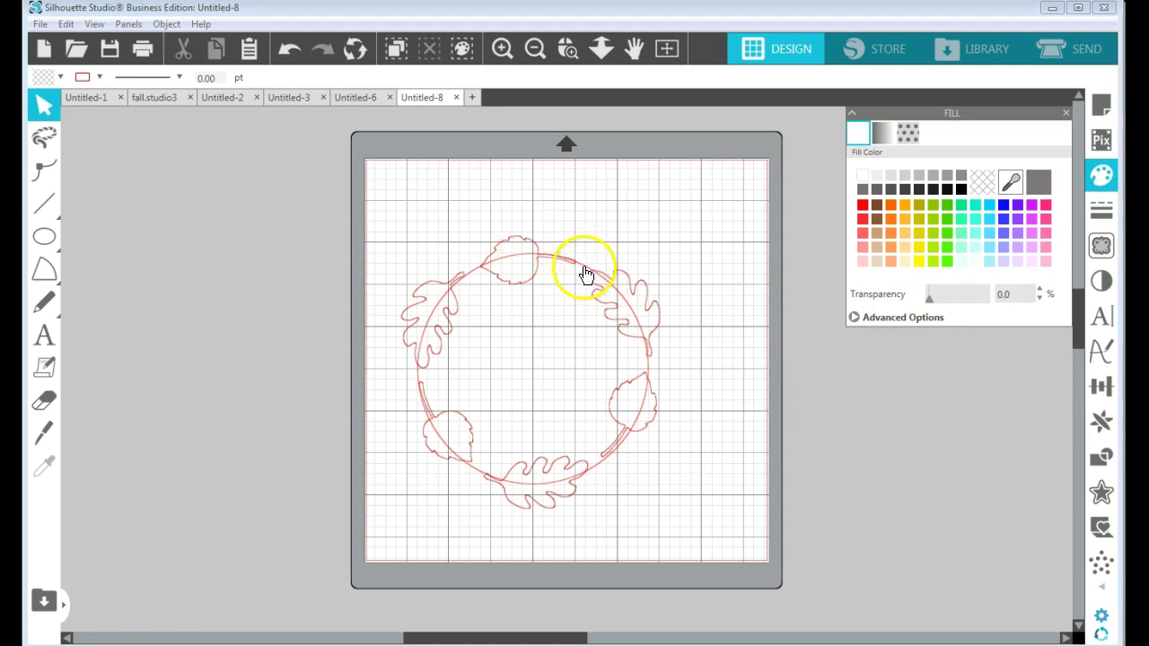
pyautogui.click(583, 269)
pyautogui.moveTo(583, 269); pyautogui.dragTo(220, 275)
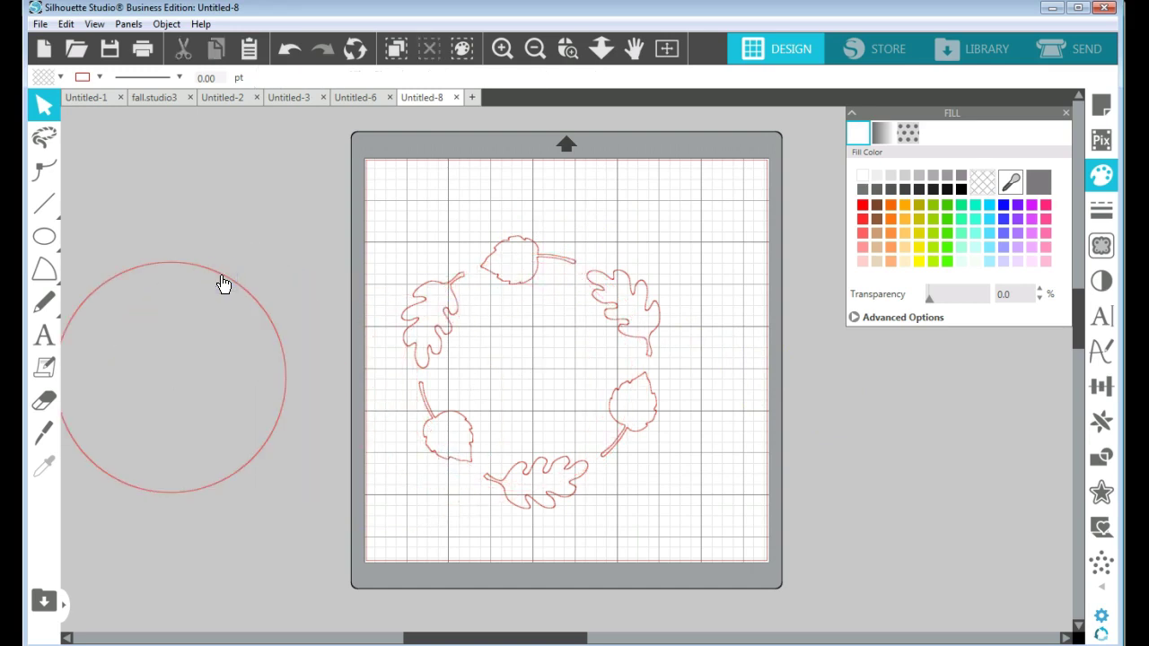
pyautogui.click(221, 276)
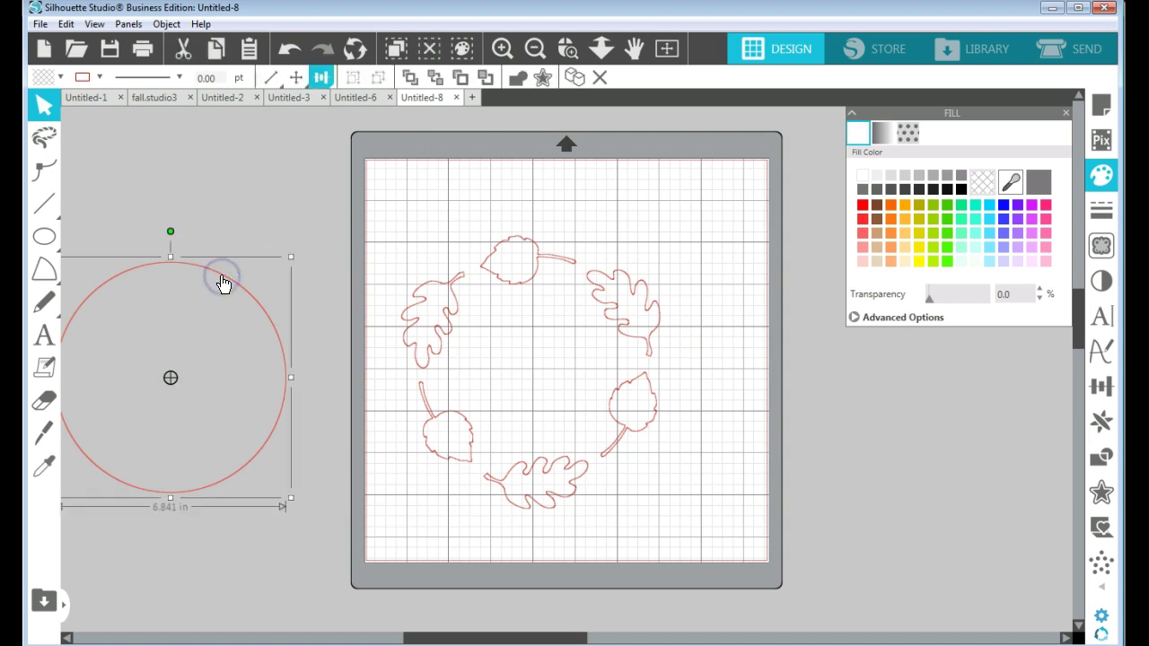
pyautogui.press('Delete')
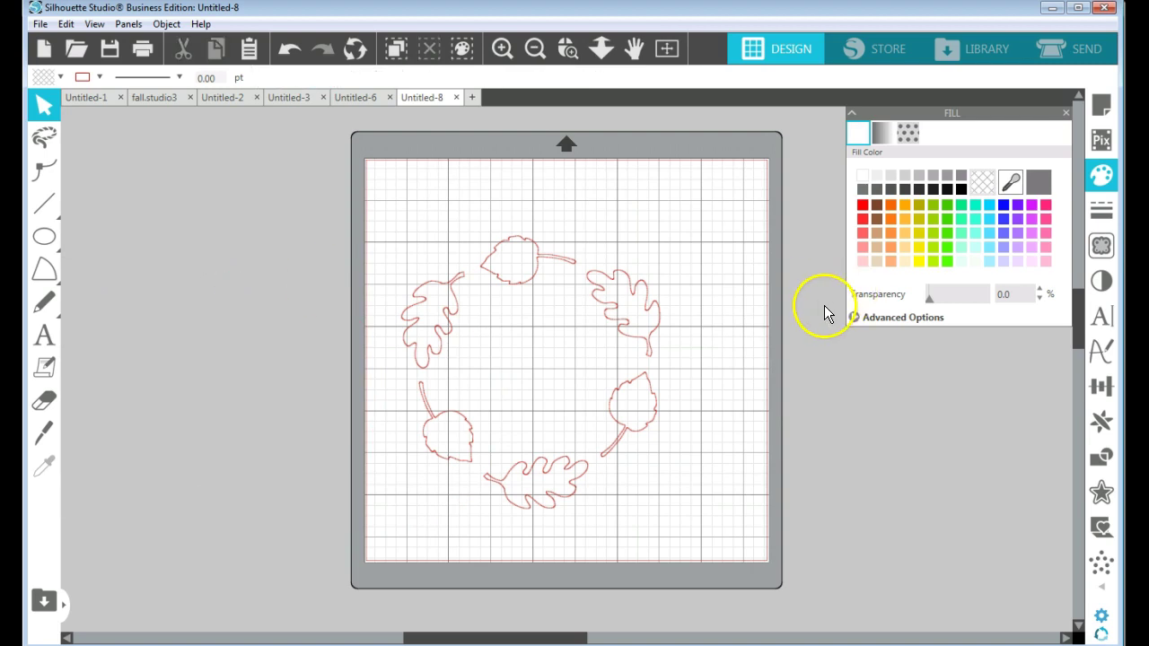
# Fill the three oak leaves with an orange-brown gradient.
pyautogui.click(659, 332)
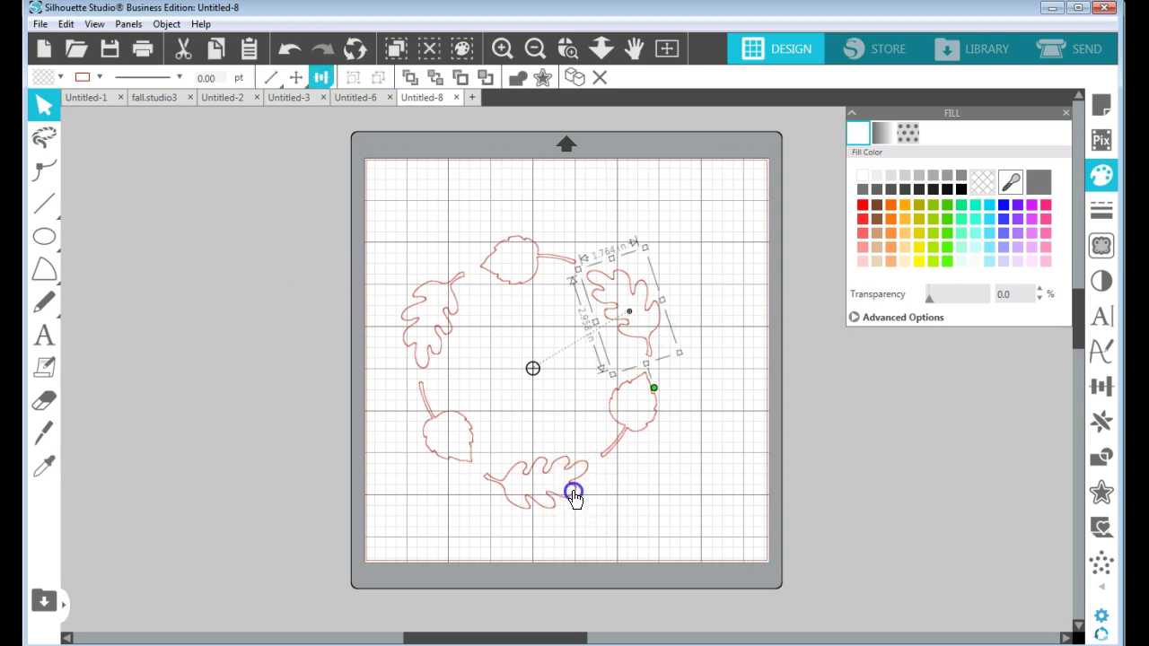
pyautogui.keyDown('shift'); pyautogui.click(574, 495); pyautogui.keyUp('shift')
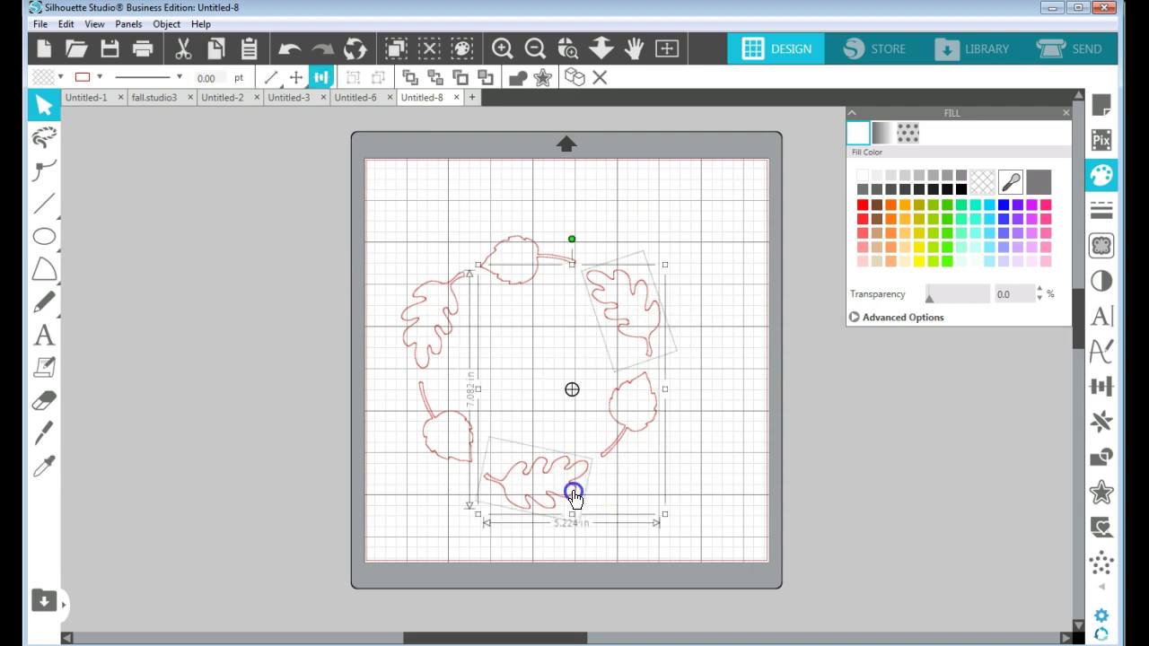
pyautogui.keyDown('shift'); pyautogui.click(445, 337); pyautogui.keyUp('shift')
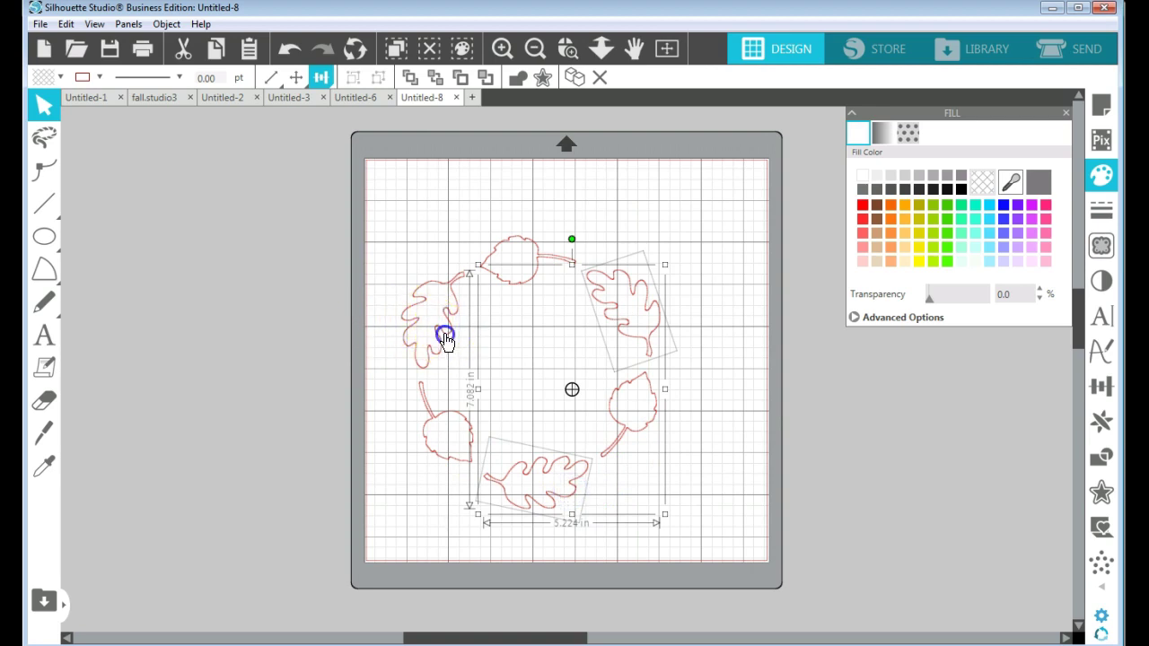
pyautogui.click(918, 317)
pyautogui.click(879, 134)
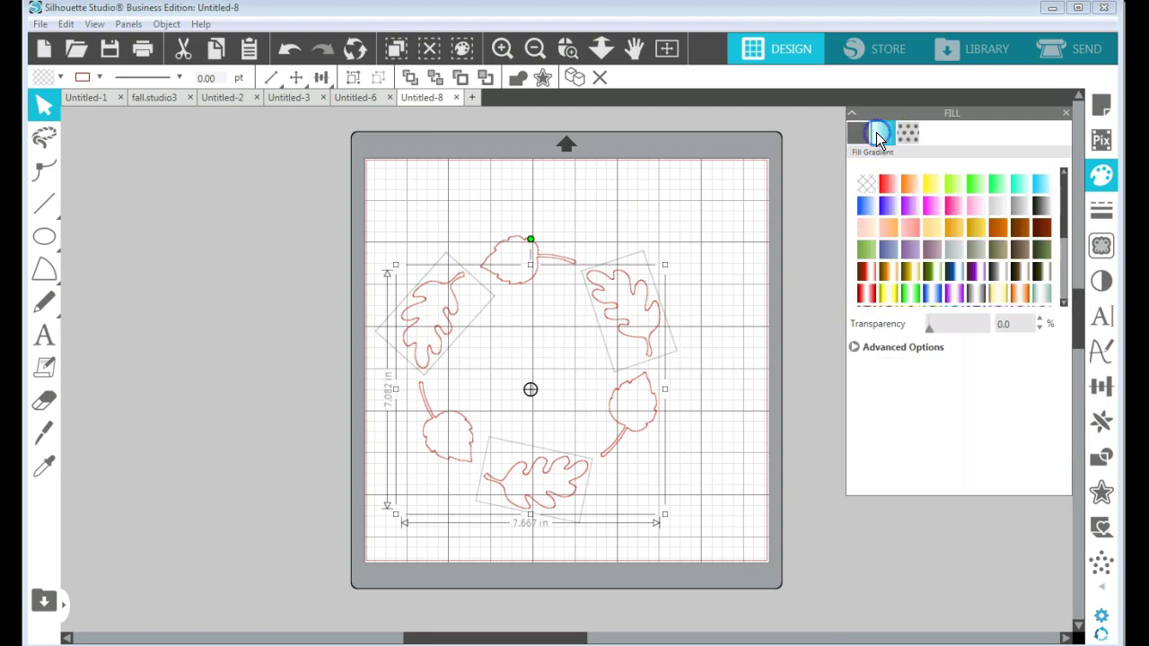
pyautogui.click(998, 224)
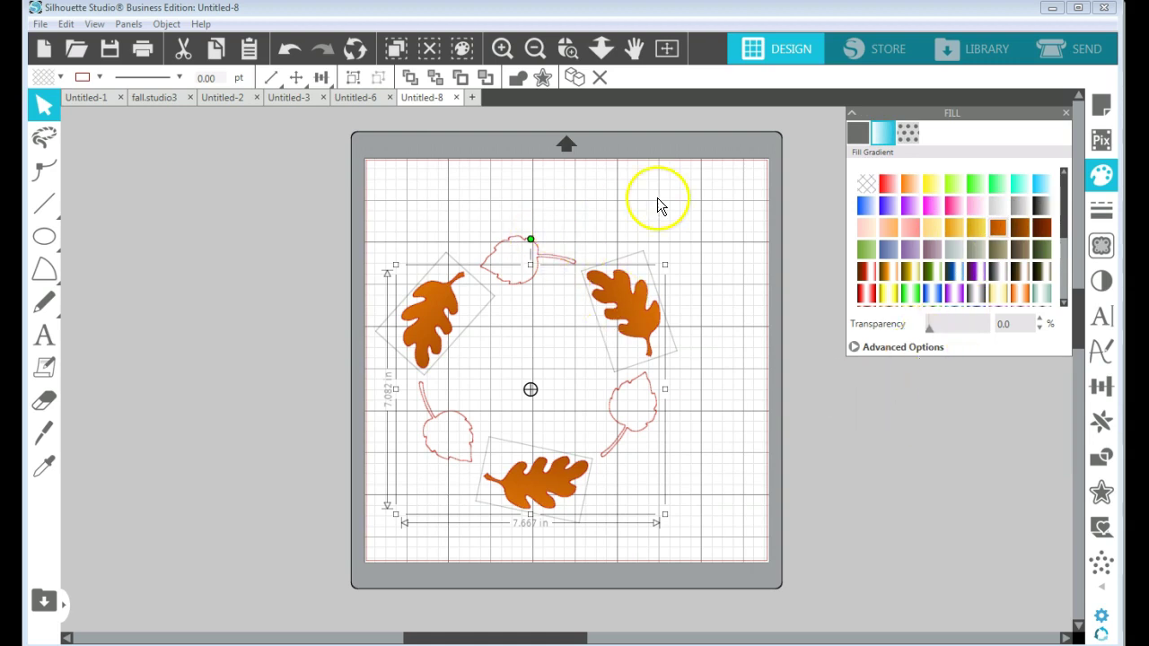
pyautogui.moveTo(532, 244); pyautogui.dragTo(535, 254)
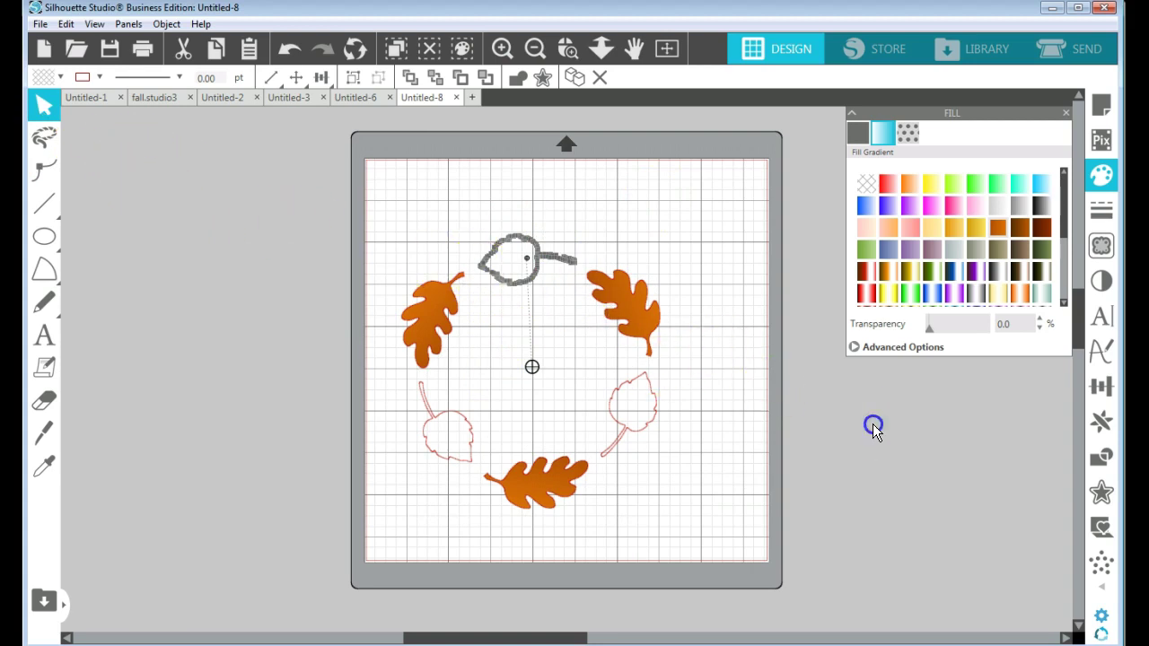
# Fill the three small leaves with a gold gradient.
pyautogui.click(657, 438)
pyautogui.click(665, 411)
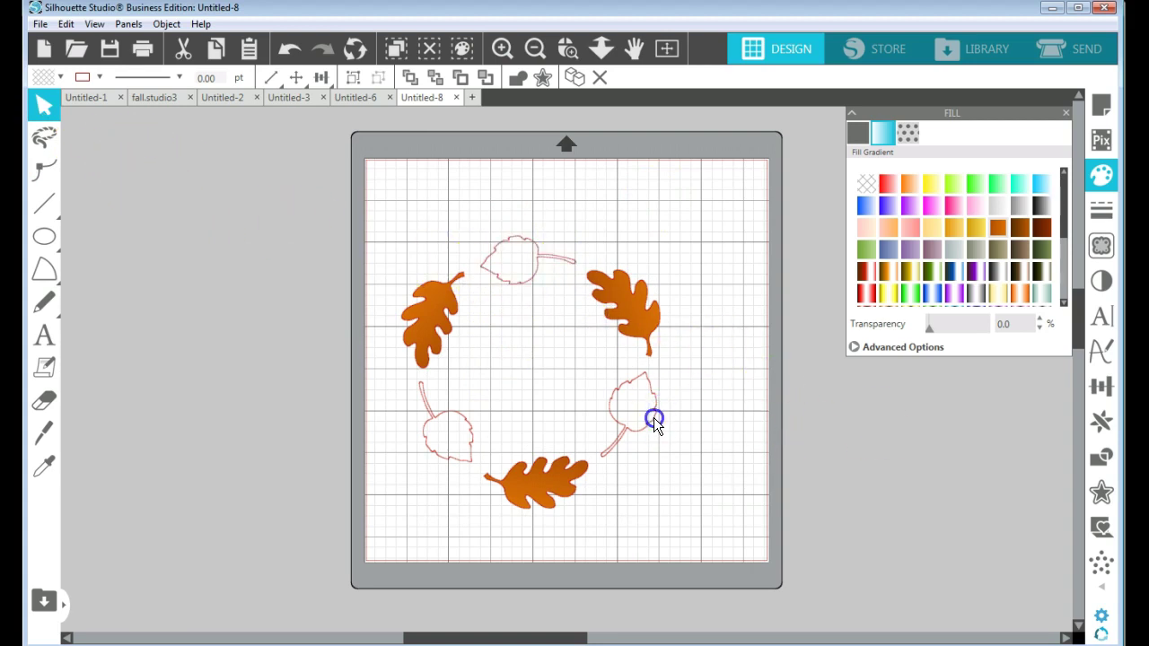
pyautogui.click(654, 417)
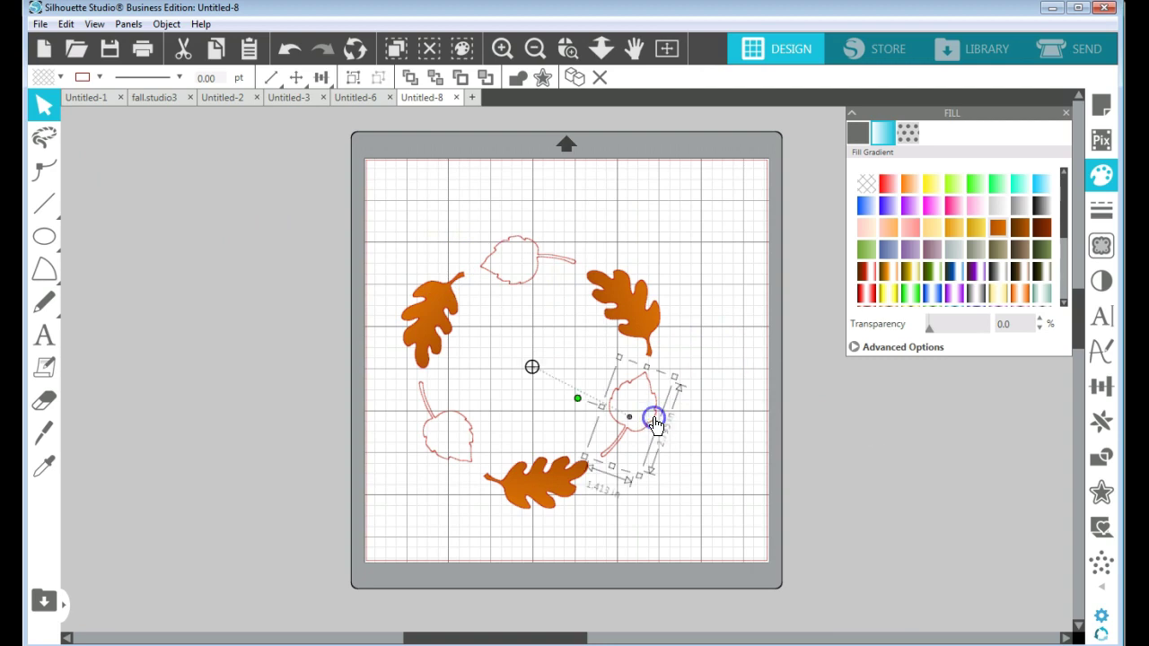
pyautogui.keyDown('shift'); pyautogui.click(538, 268); pyautogui.keyUp('shift')
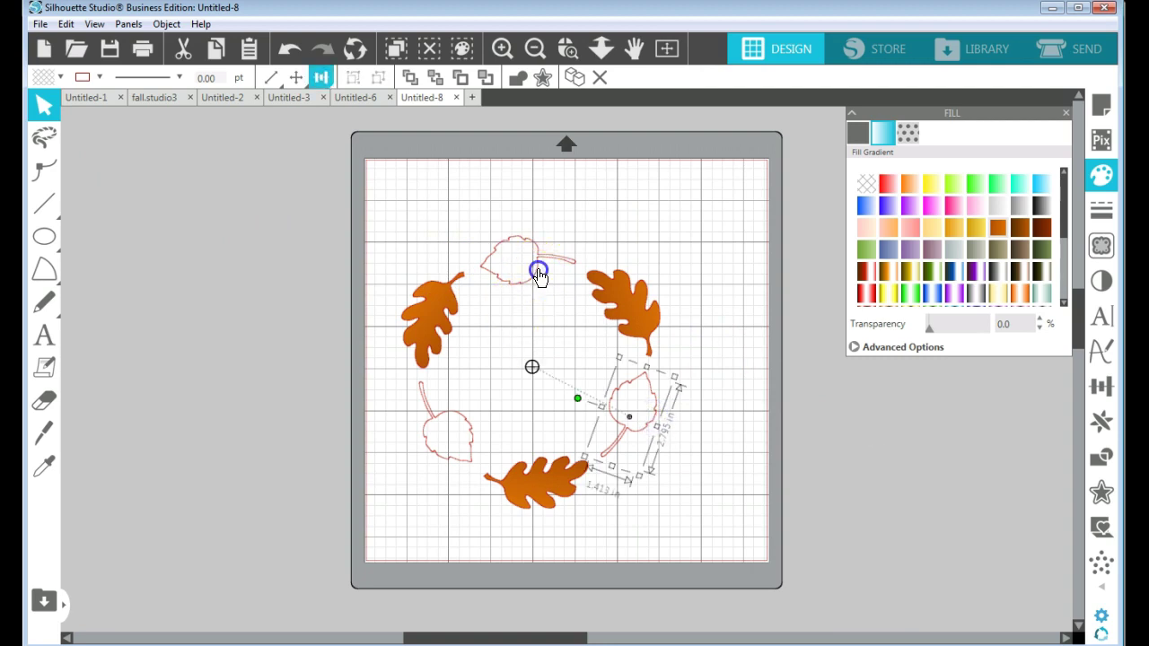
pyautogui.keyDown('shift'); pyautogui.click(453, 418); pyautogui.keyUp('shift')
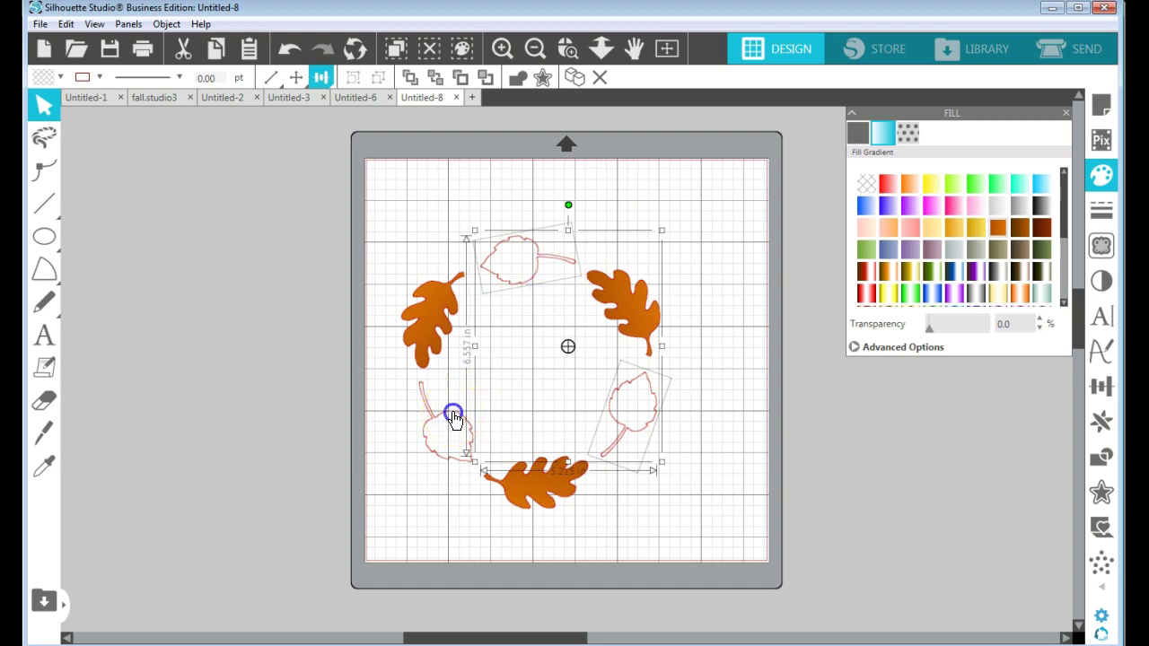
pyautogui.click(977, 232)
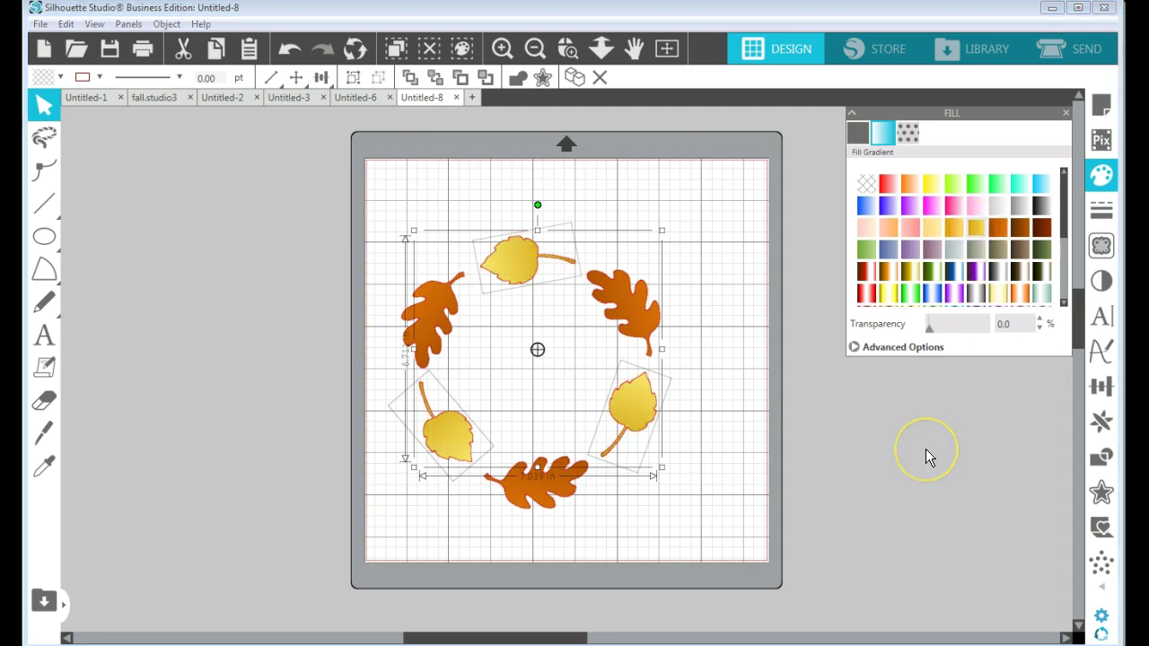
# Select all six leaves and set their line colour to transparent.
pyautogui.press('Escape')
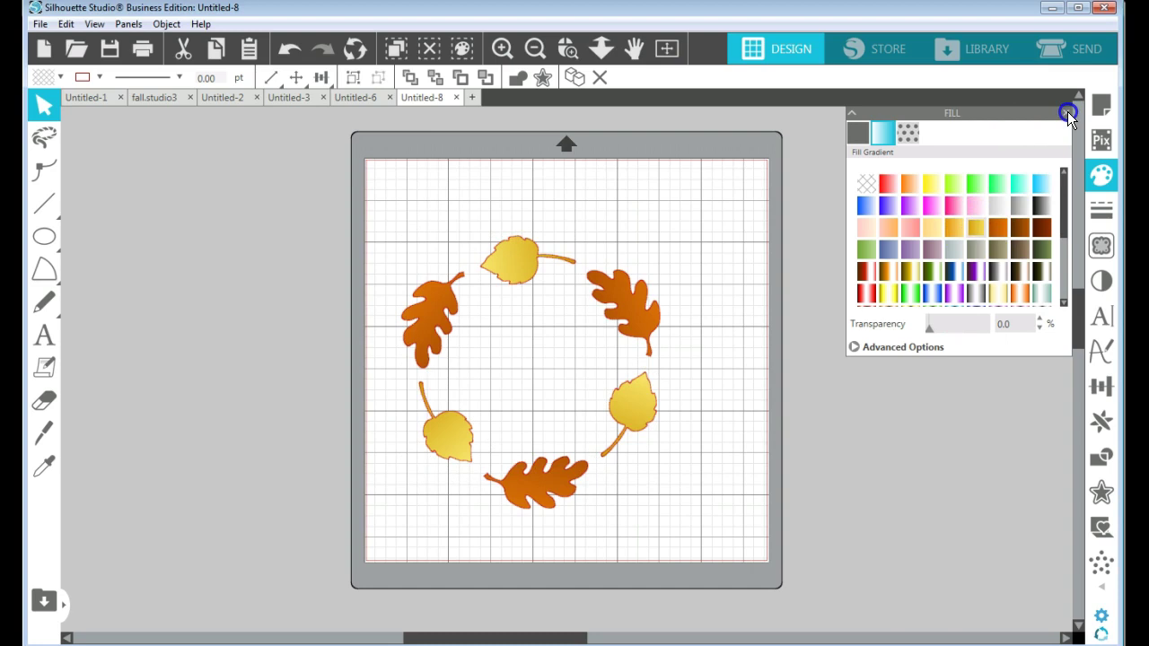
pyautogui.click(1067, 111)
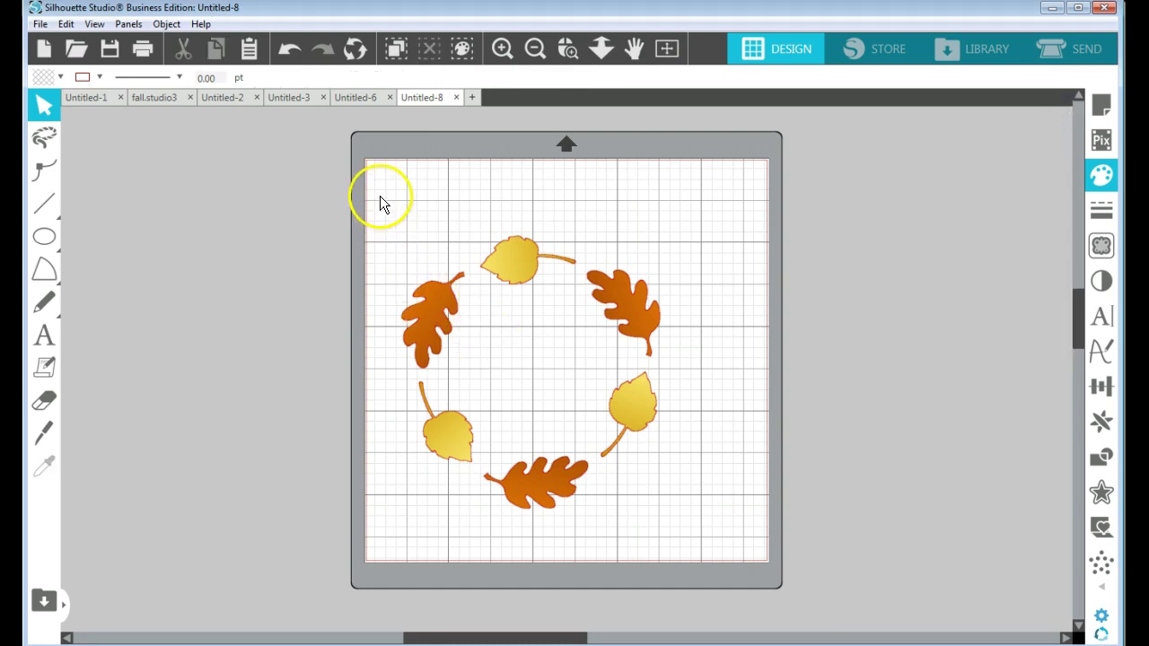
pyautogui.moveTo(379, 198); pyautogui.dragTo(710, 556)
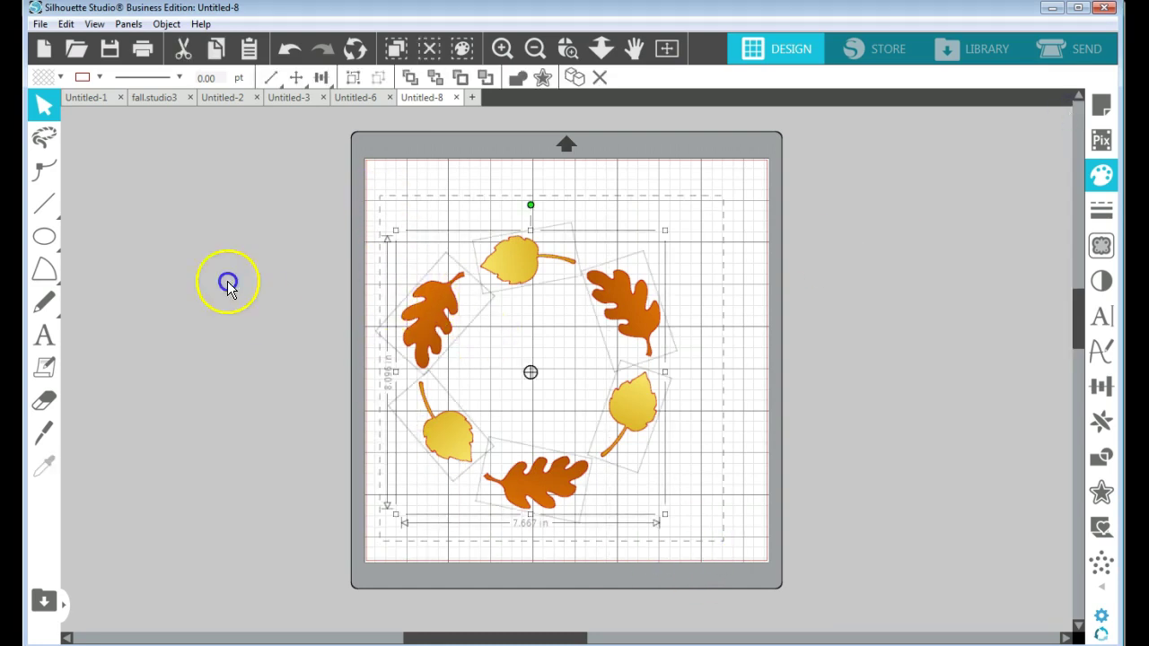
pyautogui.click(101, 76)
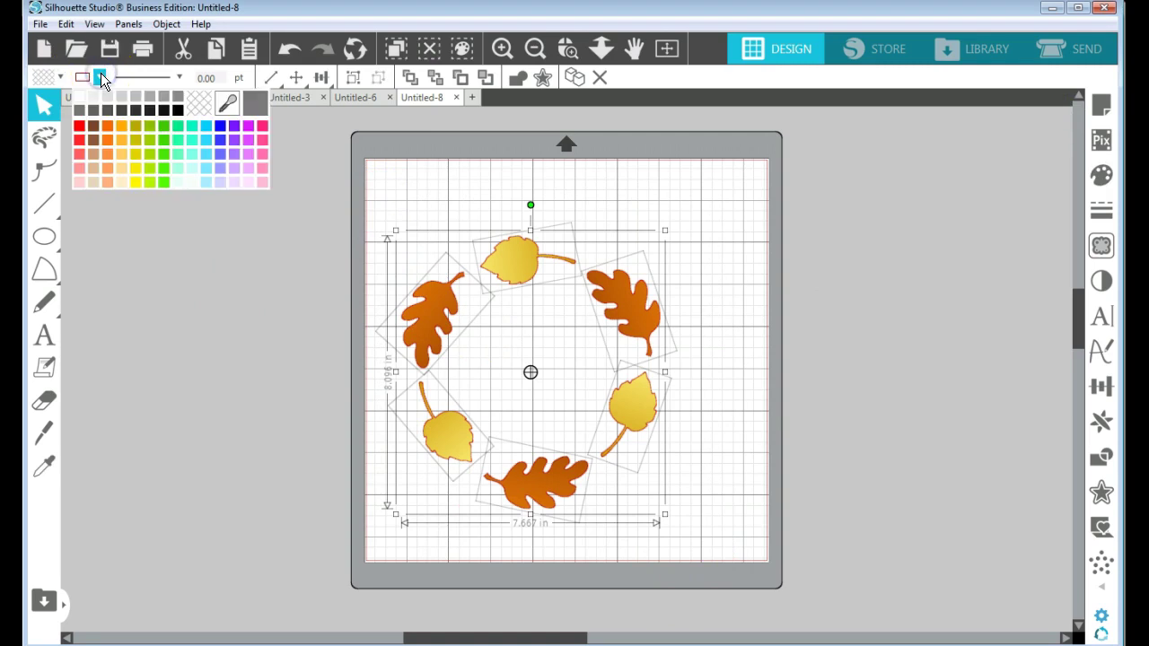
pyautogui.click(200, 103)
pyautogui.click(683, 274)
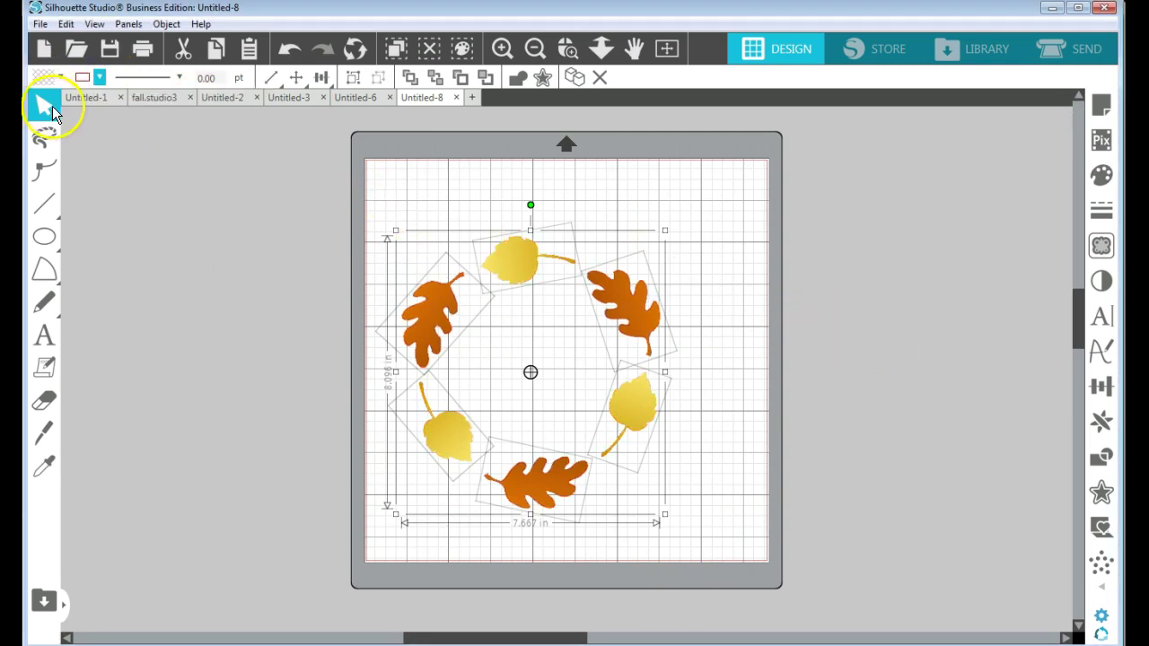
# Set the leaves' outline colour by sampling the oak leaf's orange, then deselect.
pyautogui.click(100, 79)
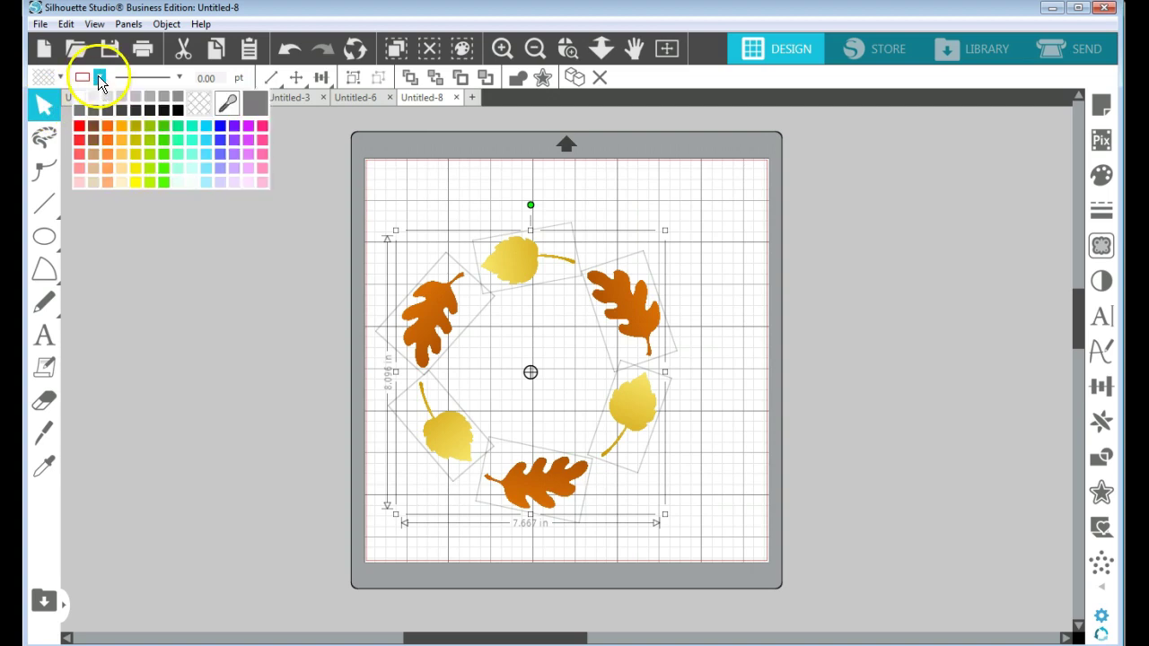
pyautogui.click(226, 101)
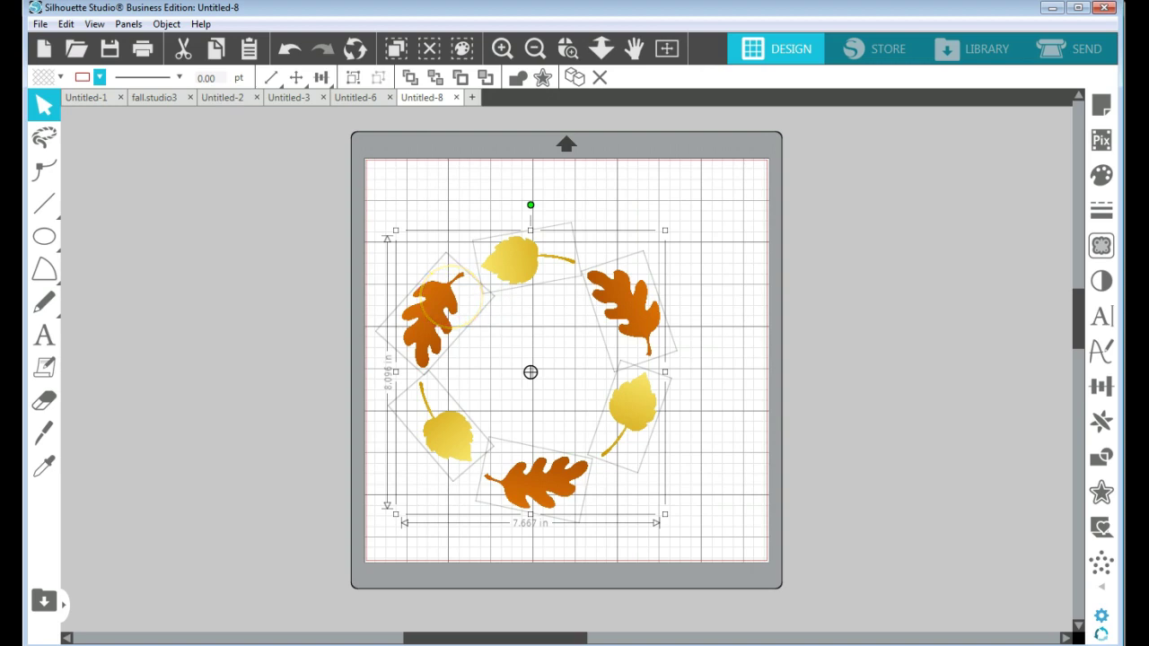
pyautogui.click(451, 297)
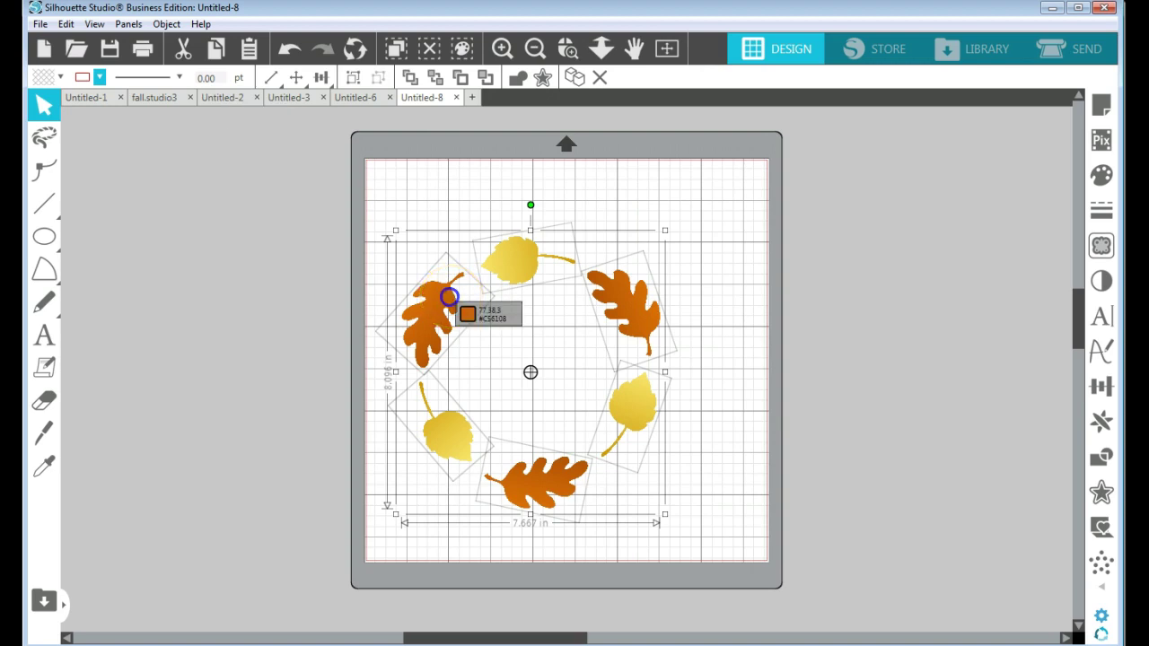
pyautogui.click(250, 264)
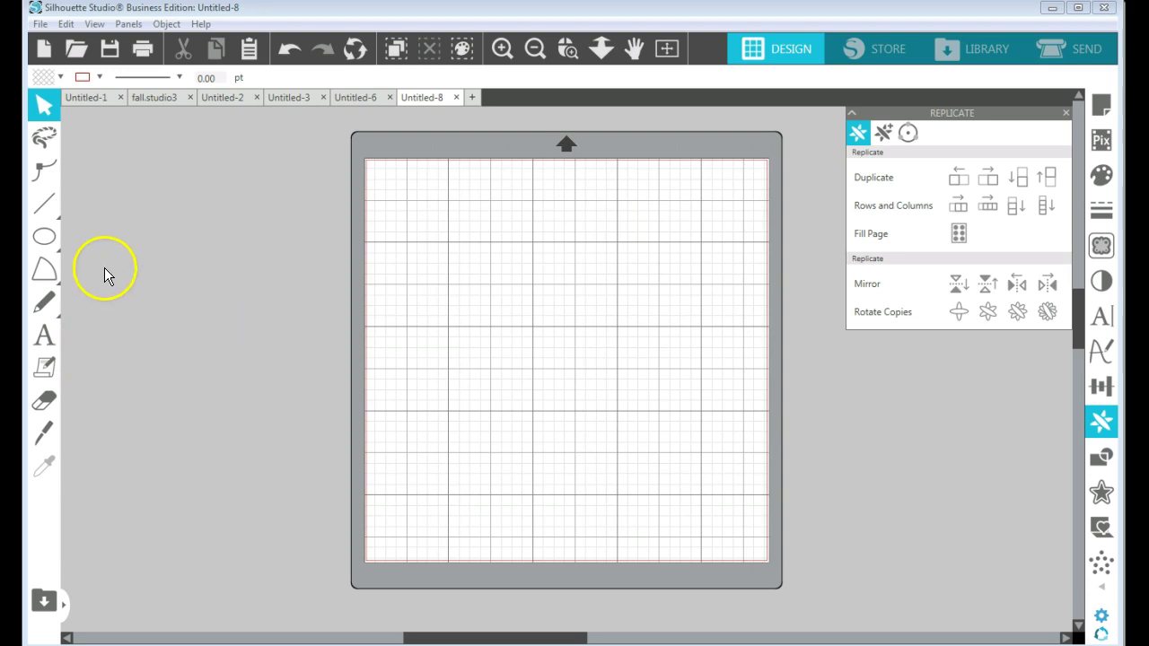
# Draw a small 0.546 in circle near the top centre of the mat with the Ellipse tool (E).
pyautogui.moveTo(50, 238)
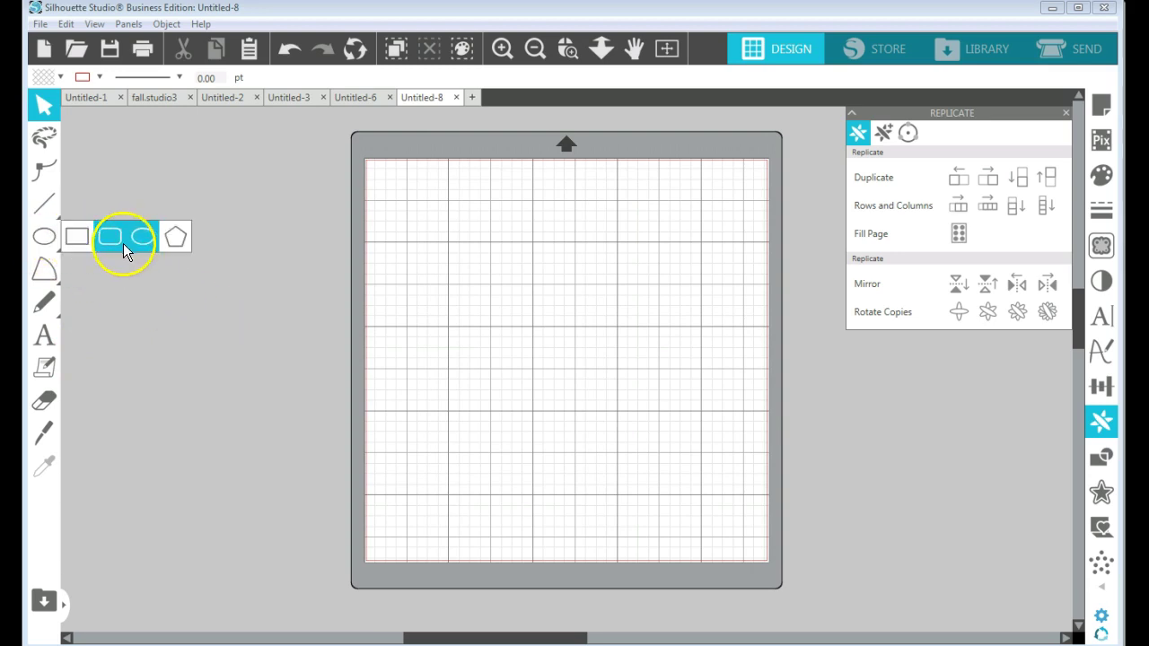
pyautogui.click(419, 295)
pyautogui.press('e')
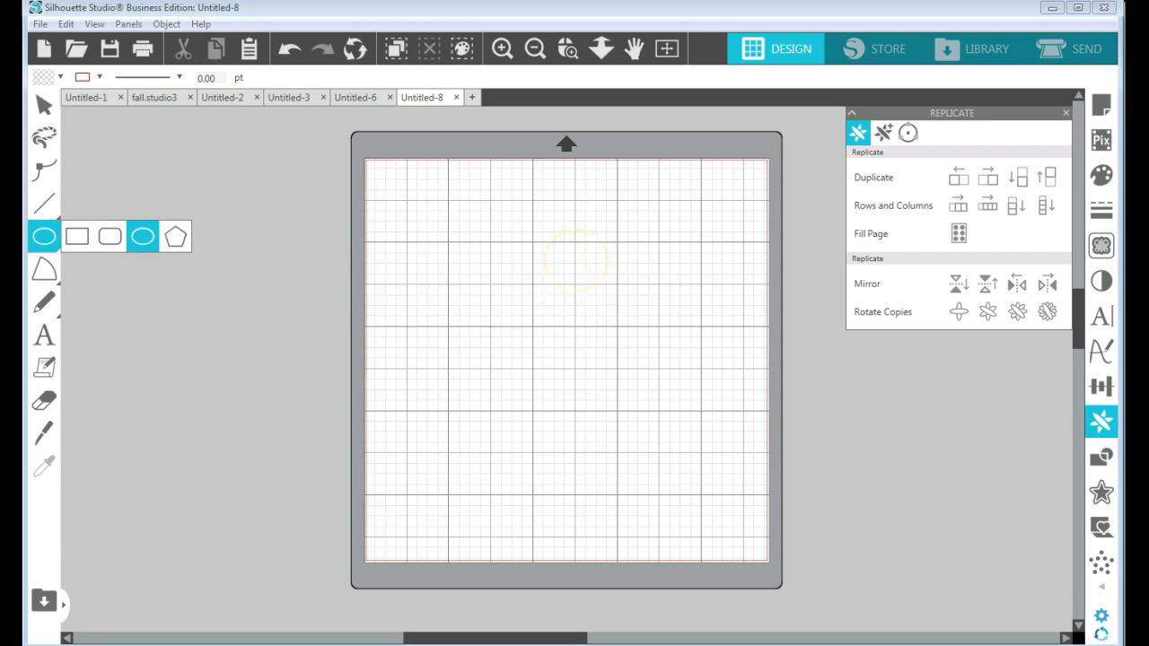
pyautogui.moveTo(574, 259); pyautogui.dragTo(587, 269)
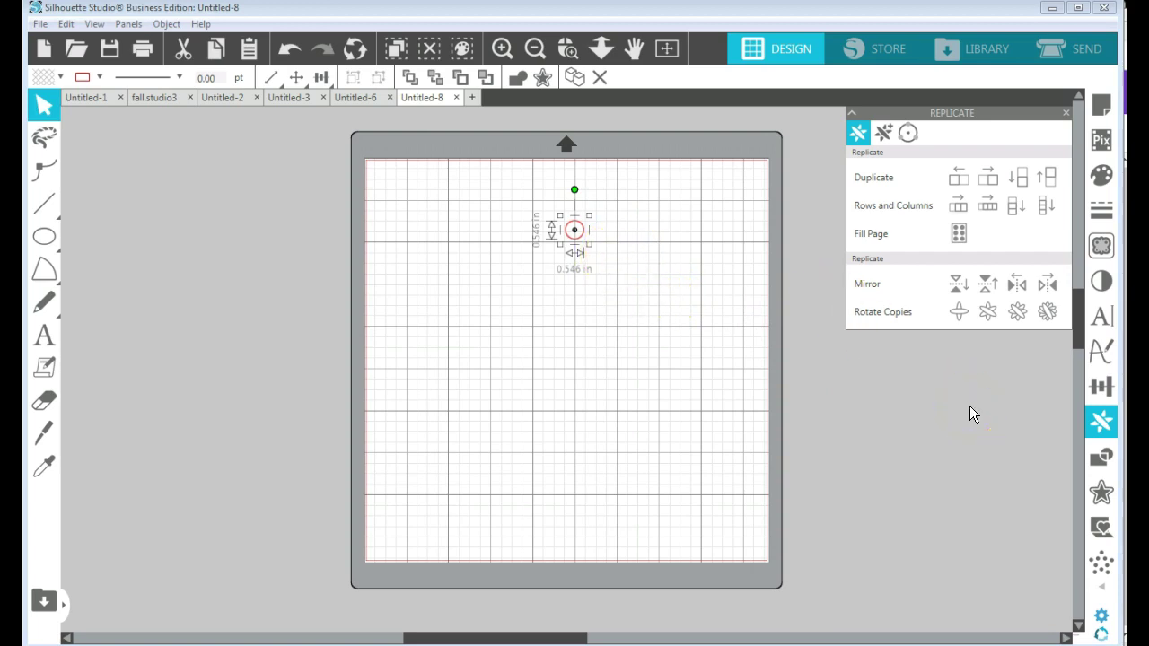
# In Advanced Replicate, enter 20 copies with an 18° rotation angle.
pyautogui.click(889, 132)
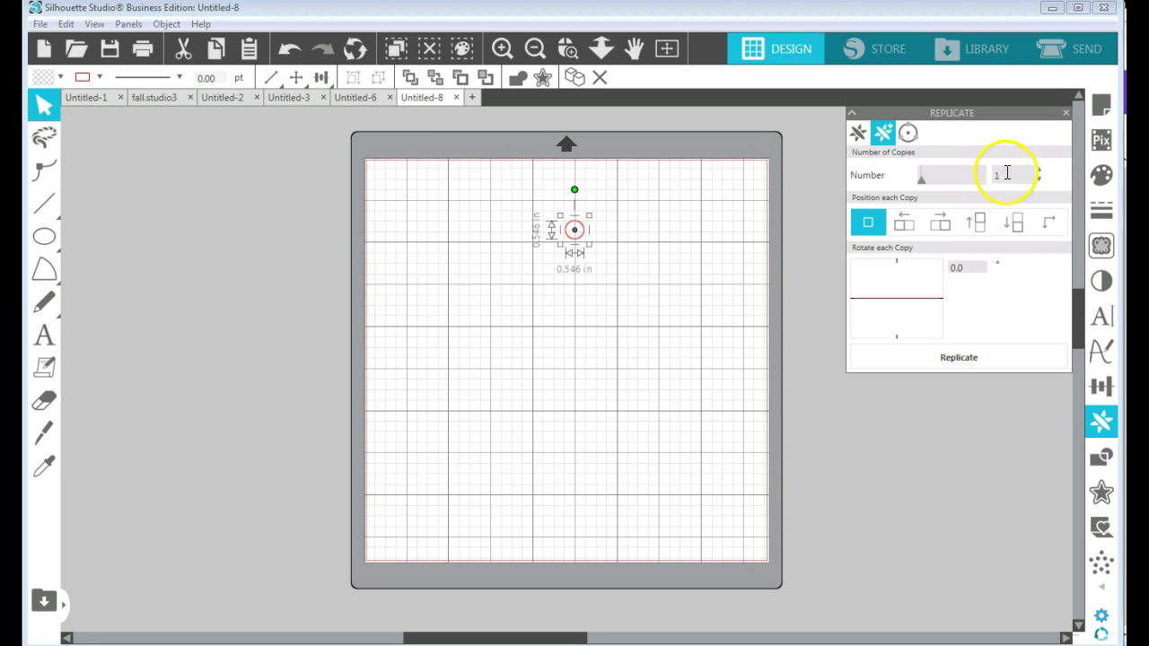
pyautogui.moveTo(996, 171); pyautogui.dragTo(1012, 175)
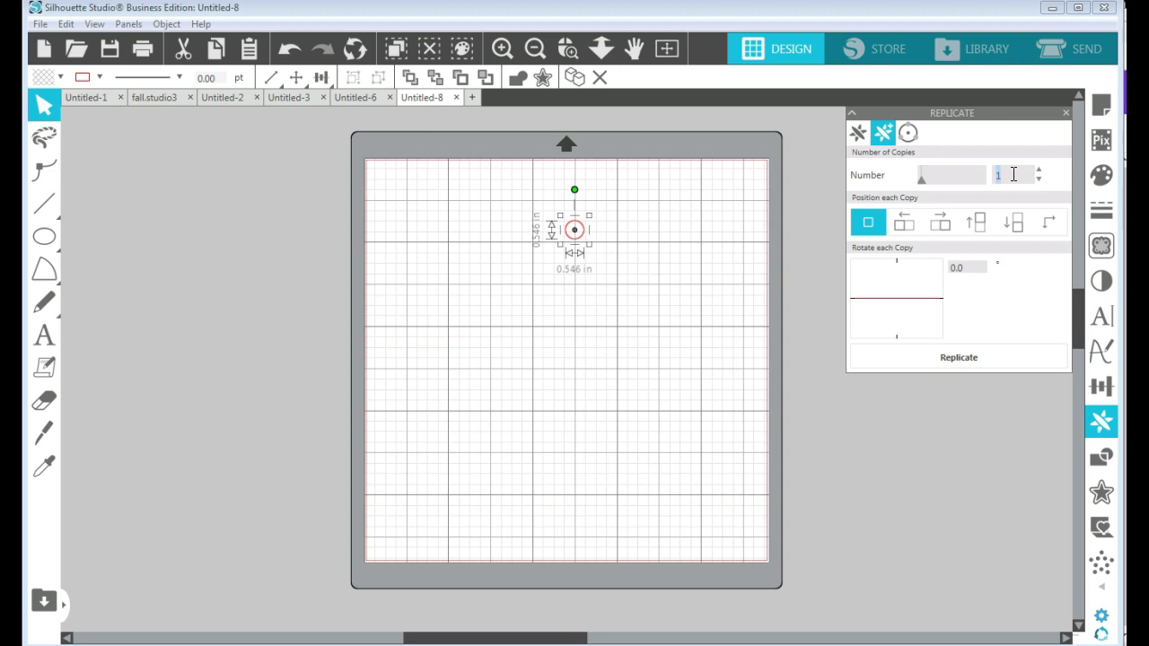
pyautogui.click(974, 269)
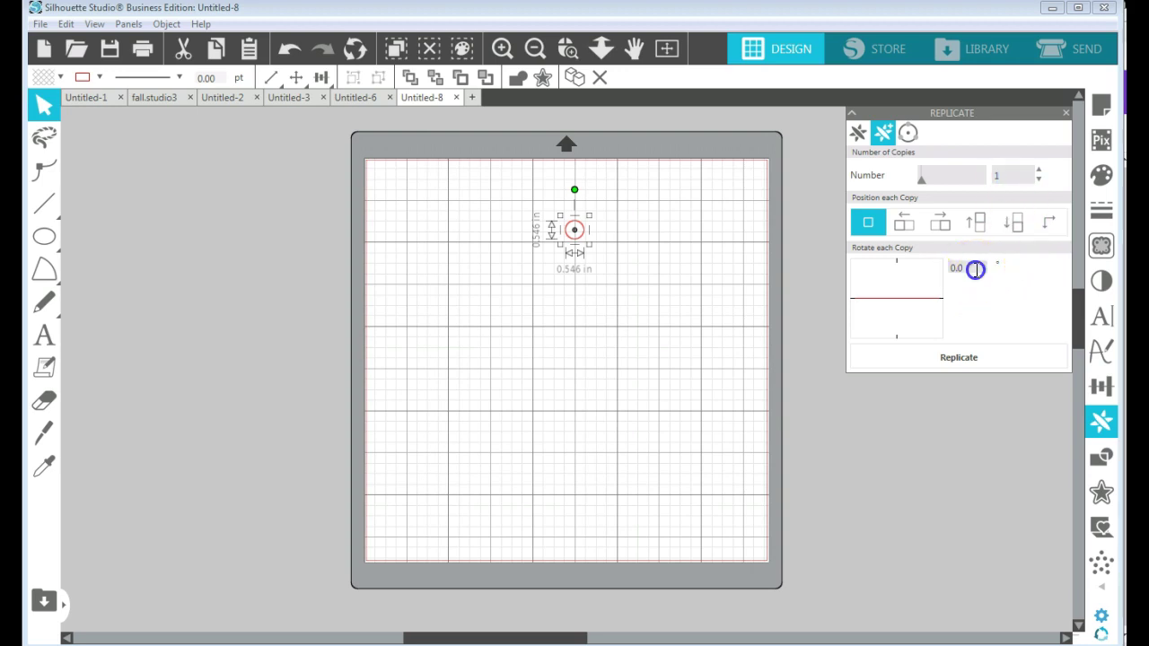
pyautogui.moveTo(974, 269); pyautogui.dragTo(947, 264)
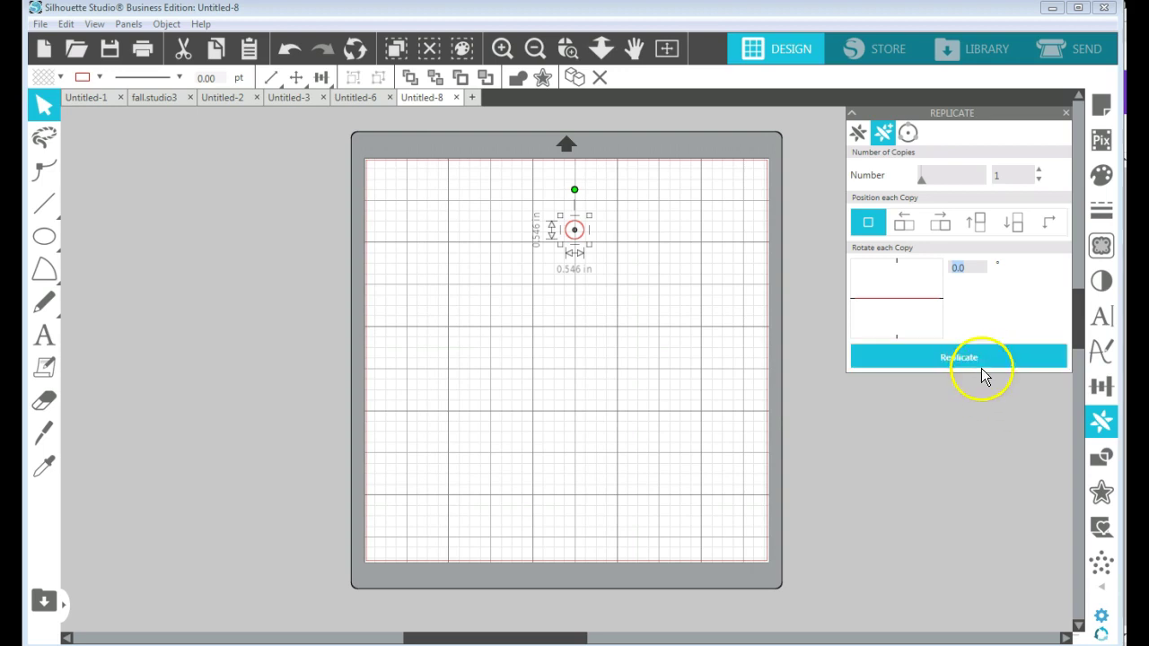
pyautogui.write('20')
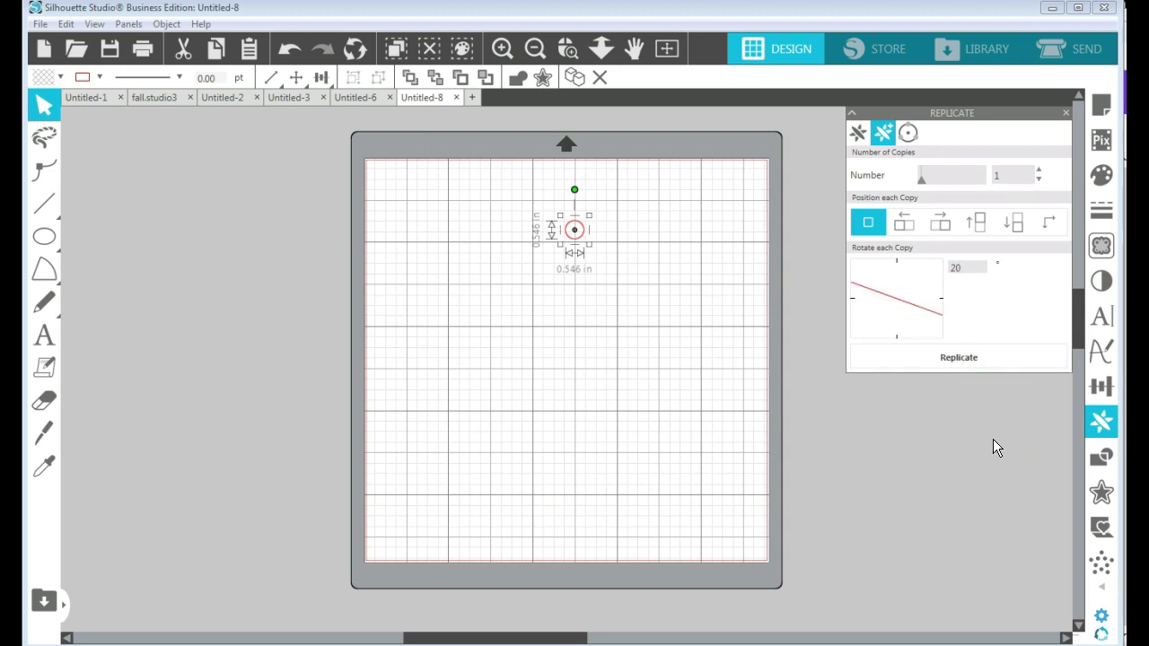
pyautogui.click(942, 332)
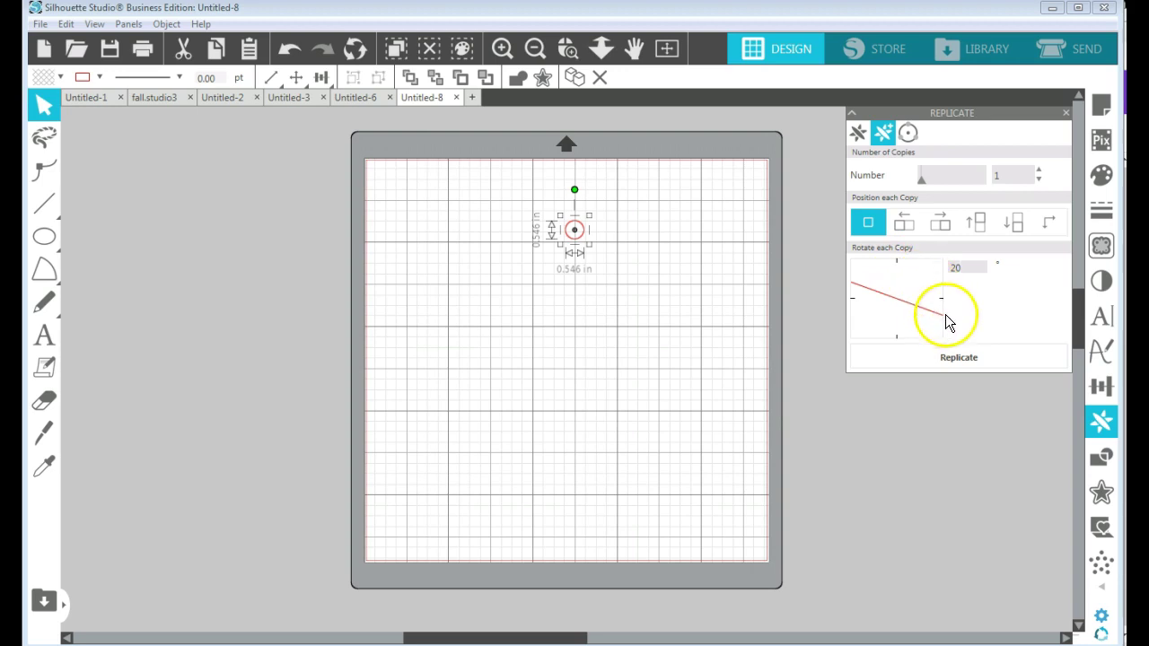
pyautogui.click(966, 368)
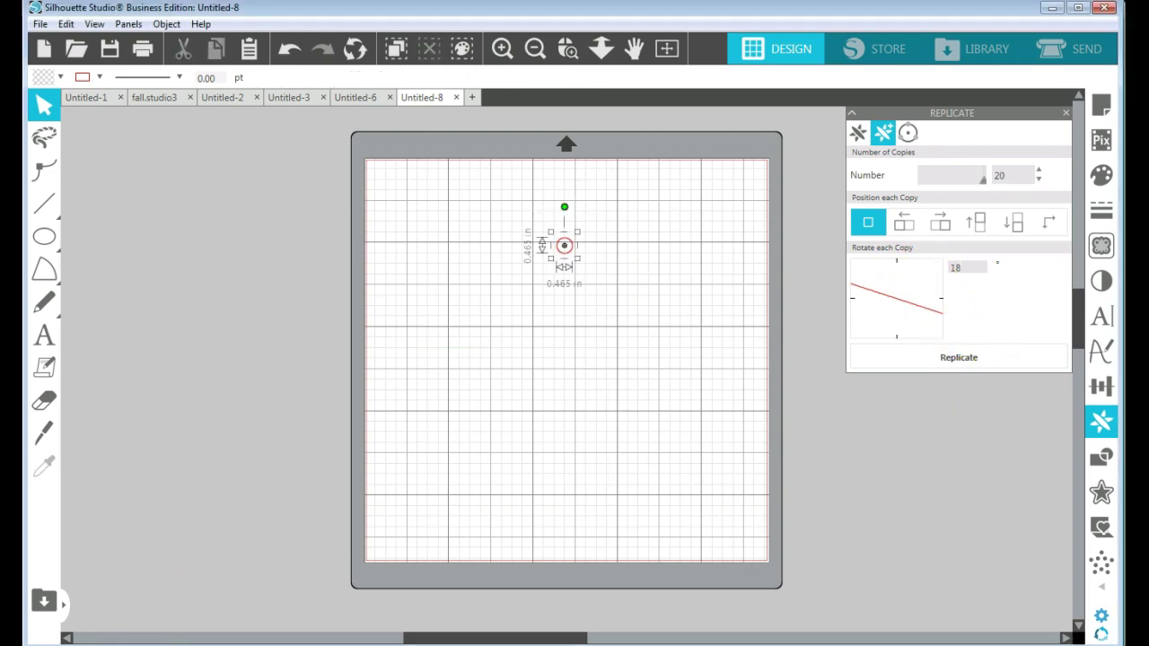
# Move the rotation centre to the mat centre, set 19 copies and replicate the ring.
pyautogui.click(565, 254)
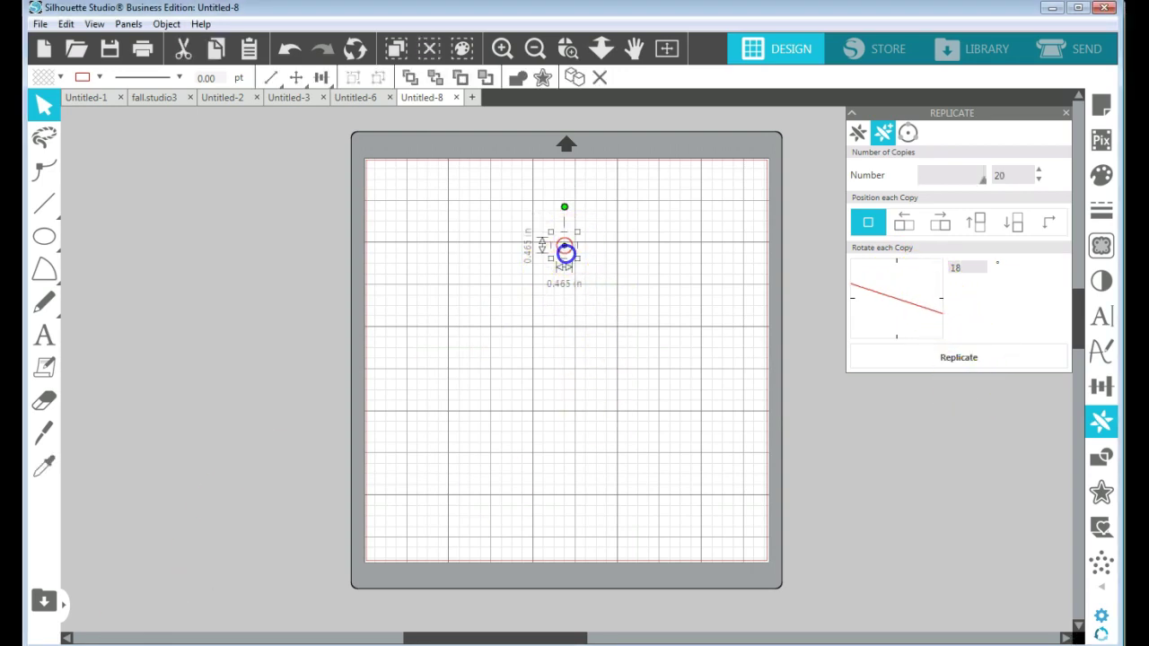
pyautogui.moveTo(566, 254); pyautogui.dragTo(569, 381)
pyautogui.click(1007, 175)
pyautogui.click(989, 175)
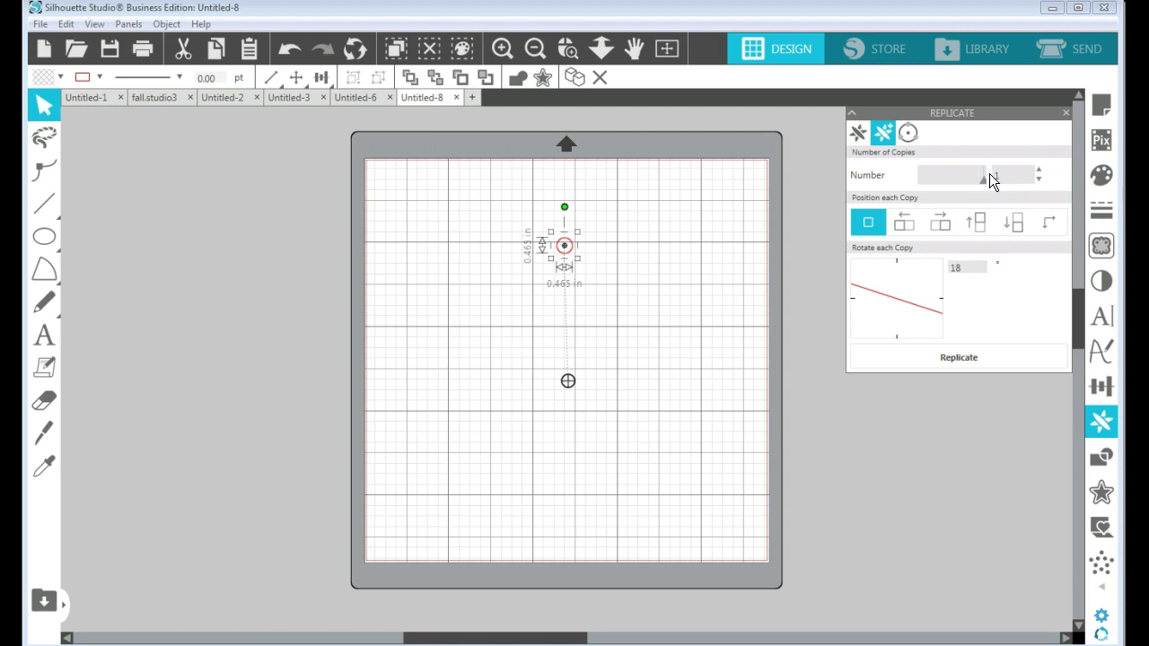
pyautogui.moveTo(1002, 269)
pyautogui.mouseDown()
pyautogui.moveTo(984, 262)
pyautogui.moveTo(982, 273)
pyautogui.mouseUp()
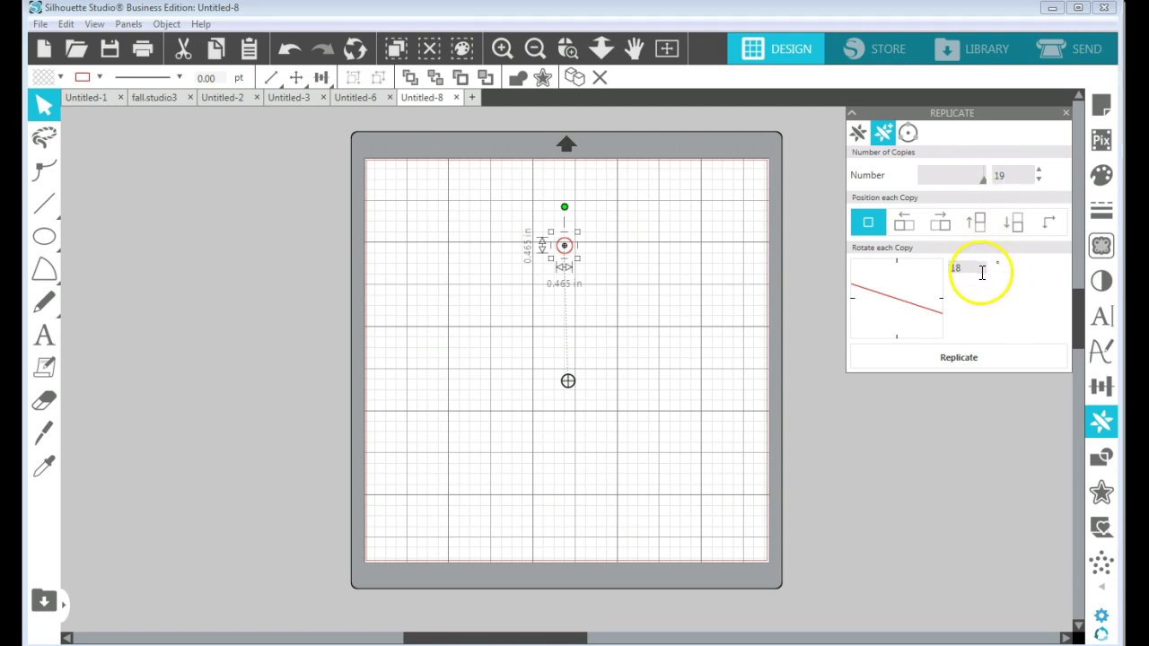
pyautogui.click(972, 358)
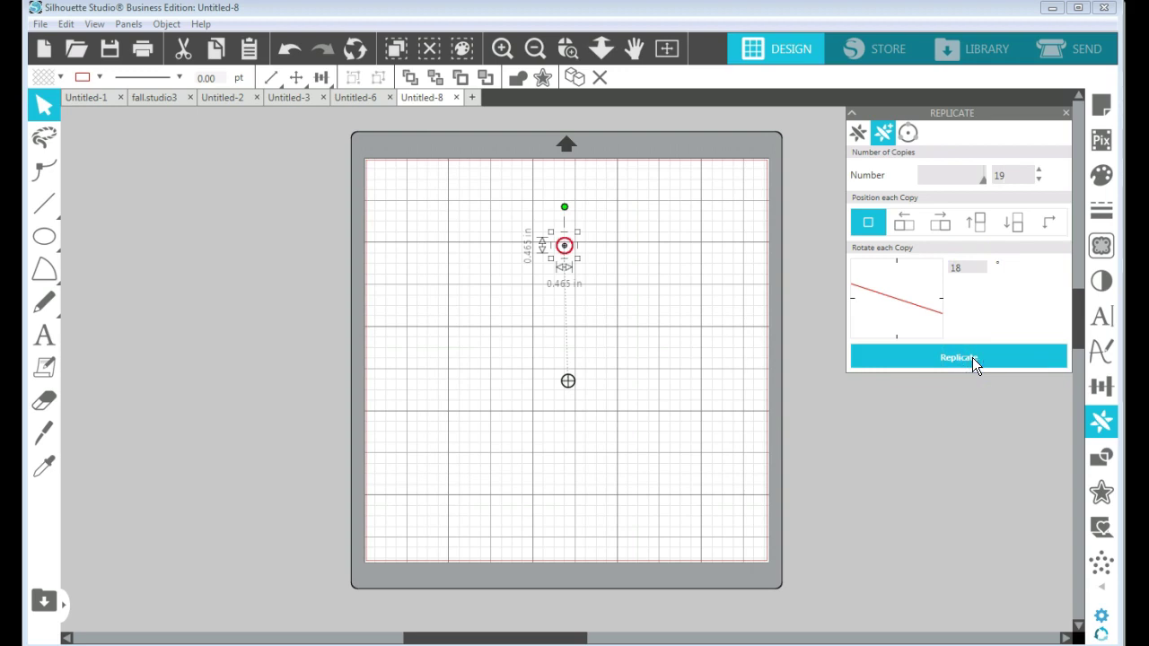
pyautogui.click(946, 448)
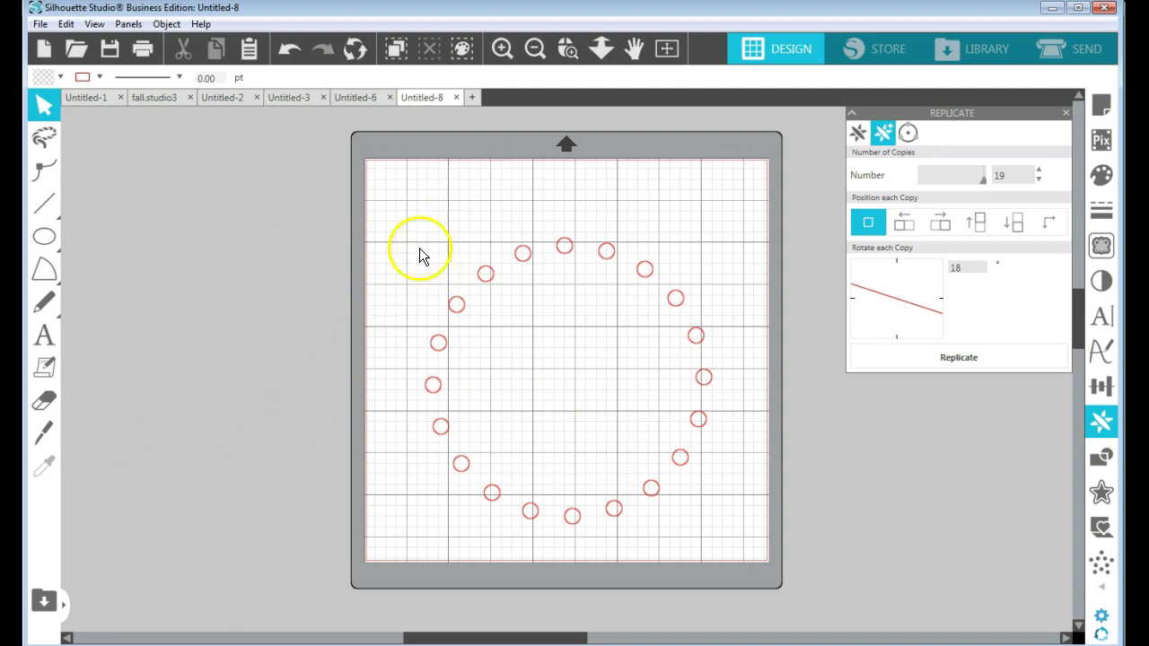
# Select all the small circles in the ring and group them.
pyautogui.click(400, 216)
pyautogui.moveTo(400, 214); pyautogui.dragTo(628, 567)
pyautogui.moveTo(710, 583); pyautogui.dragTo(723, 583)
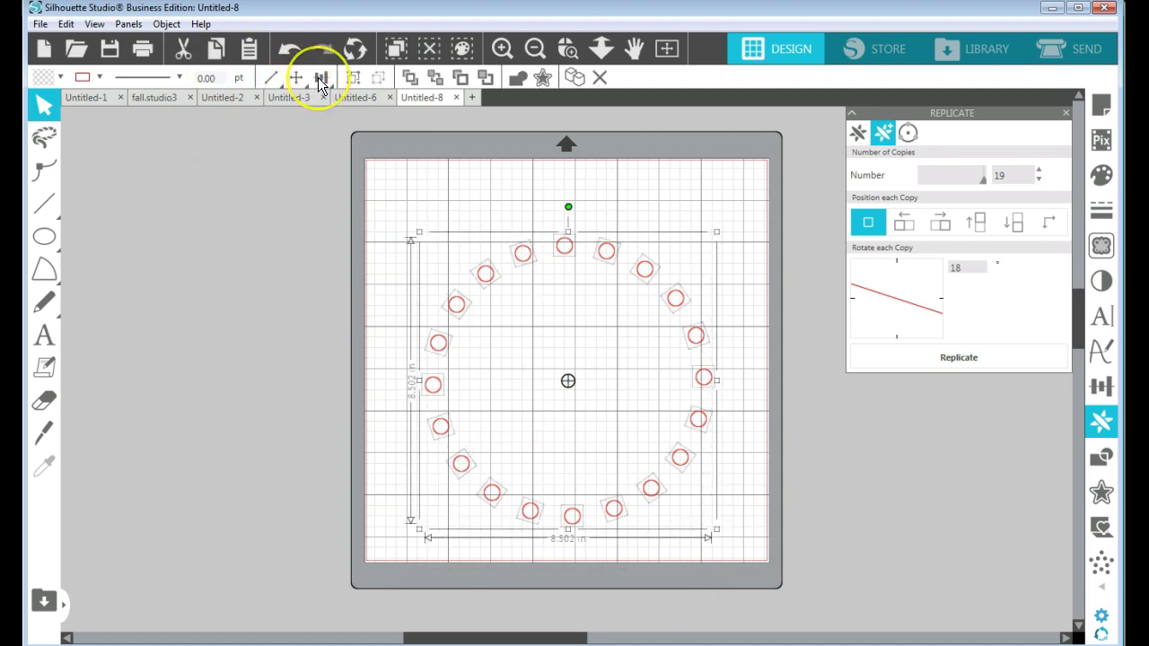
pyautogui.moveTo(318, 79)
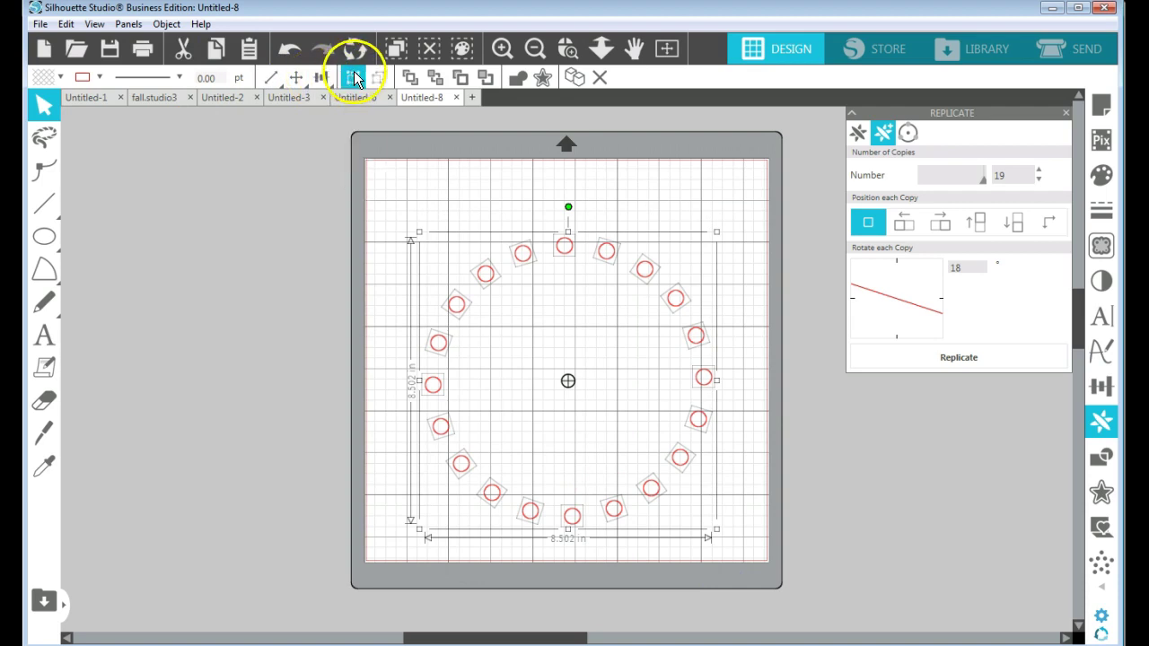
pyautogui.click(355, 79)
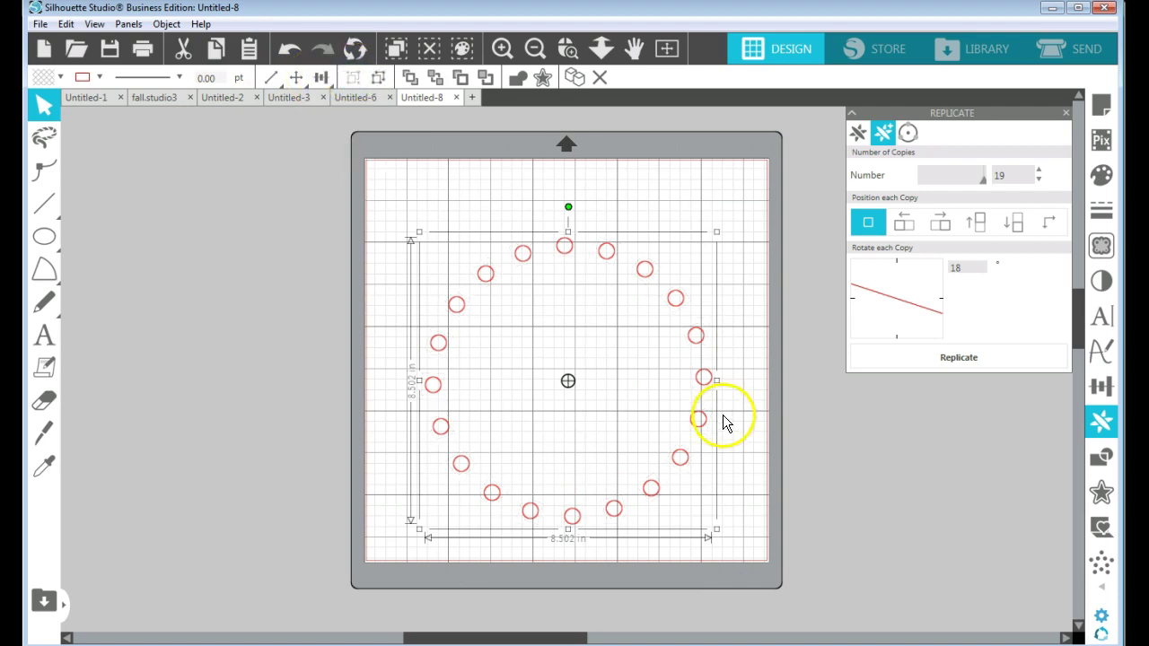
# Move the ring group left off the mat and shrink it to 6.295 in wide.
pyautogui.moveTo(706, 418); pyautogui.dragTo(523, 423)
pyautogui.moveTo(414, 375); pyautogui.dragTo(338, 351)
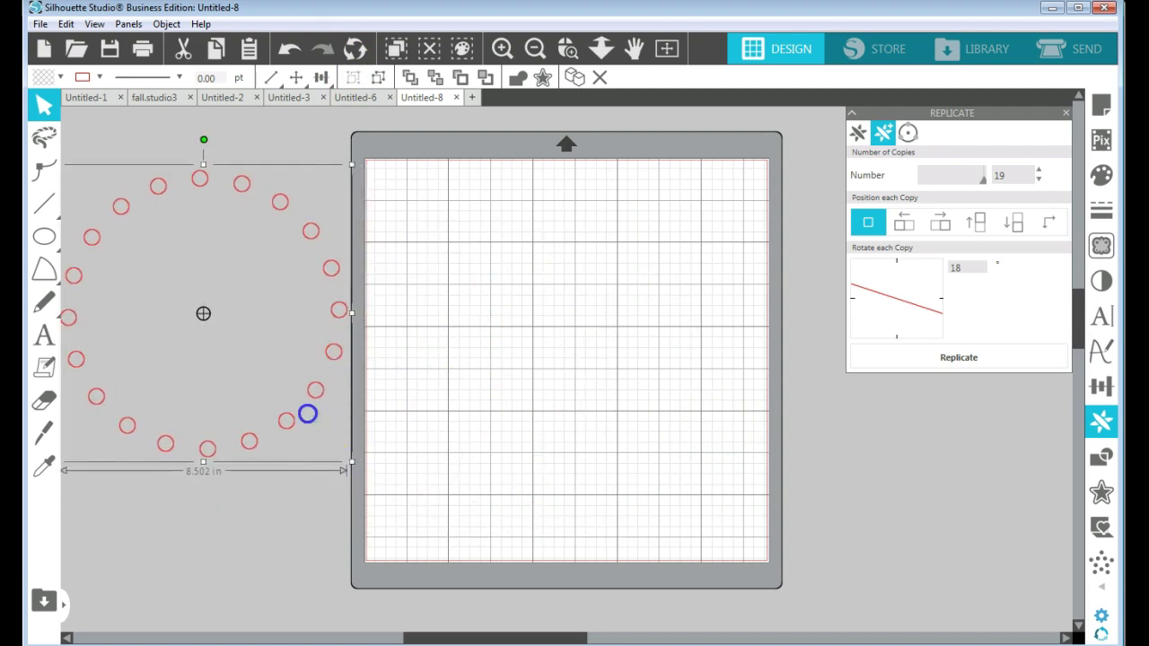
pyautogui.moveTo(293, 395); pyautogui.dragTo(286, 370)
pyautogui.moveTo(266, 310); pyautogui.dragTo(311, 310)
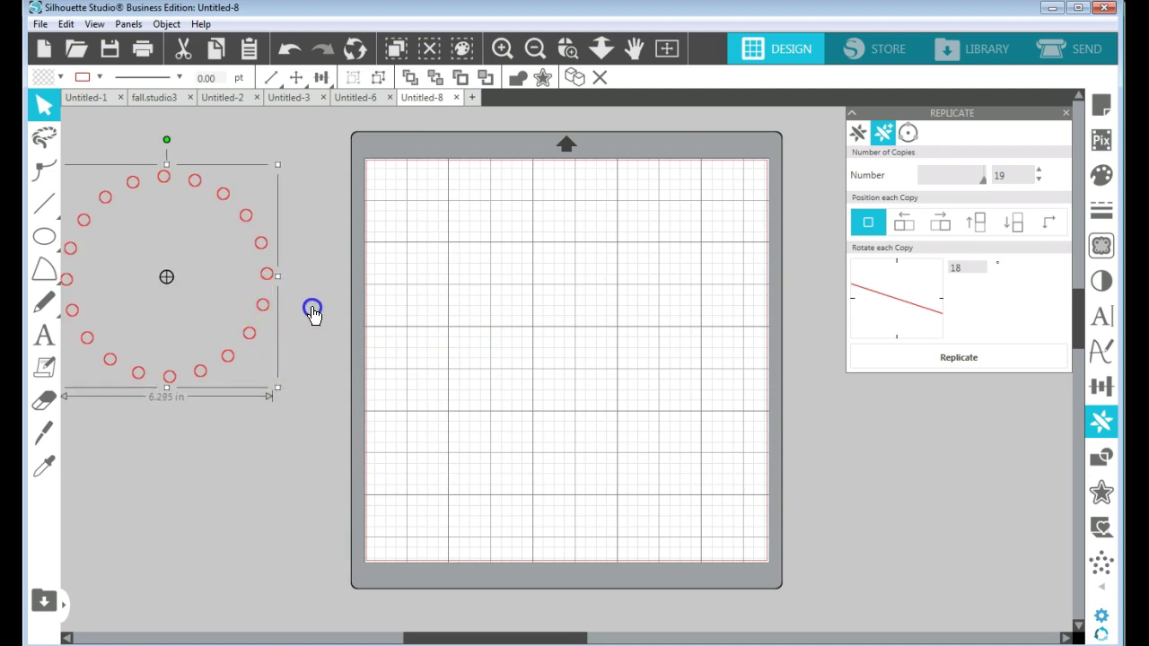
# Draw a tall rectangle in the centre of the mat.
pyautogui.click(47, 240)
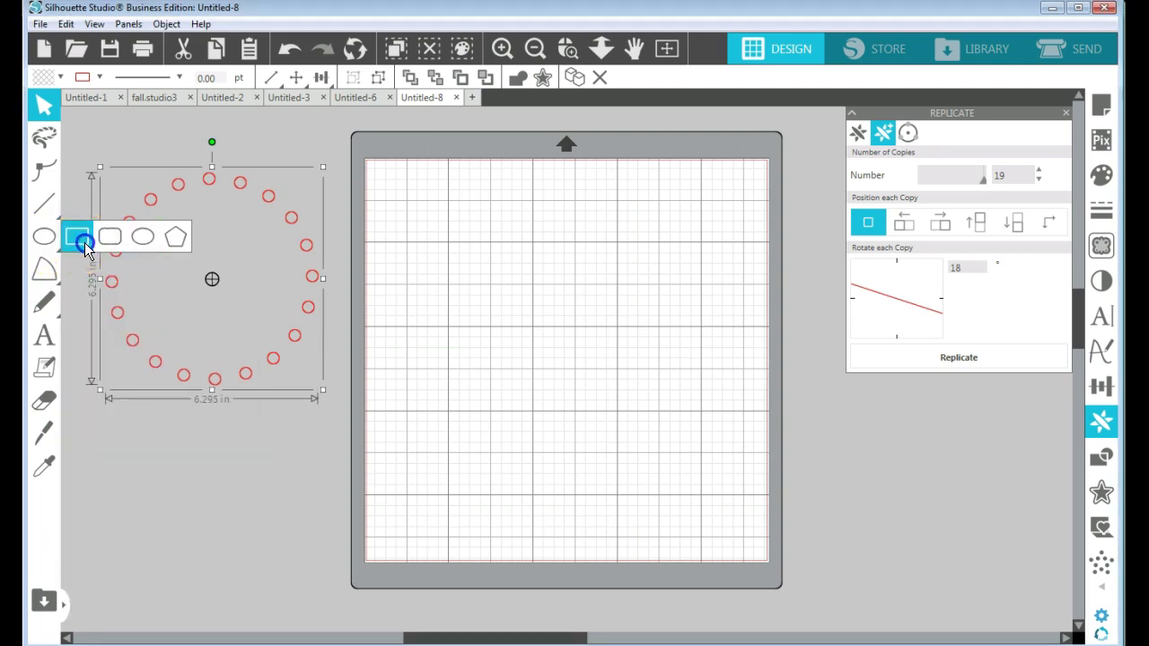
pyautogui.click(84, 241)
pyautogui.moveTo(473, 212); pyautogui.dragTo(643, 467)
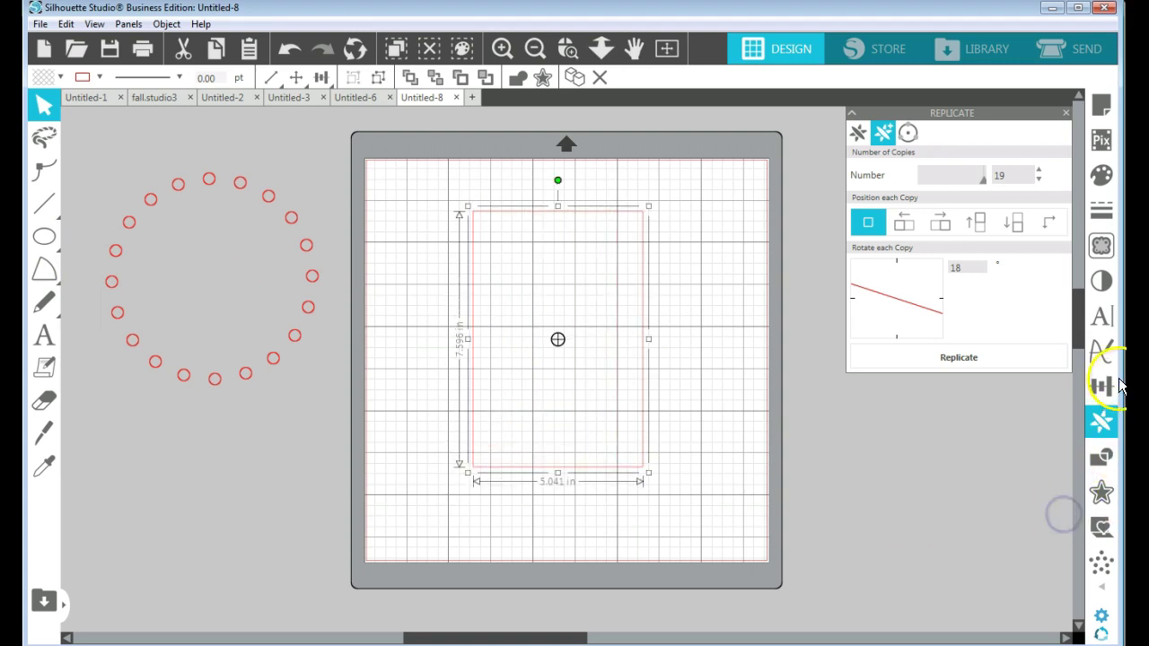
# Resize the rectangle to exactly 4 by 5.25 in and move the circle ring toward the mat.
pyautogui.click(1064, 110)
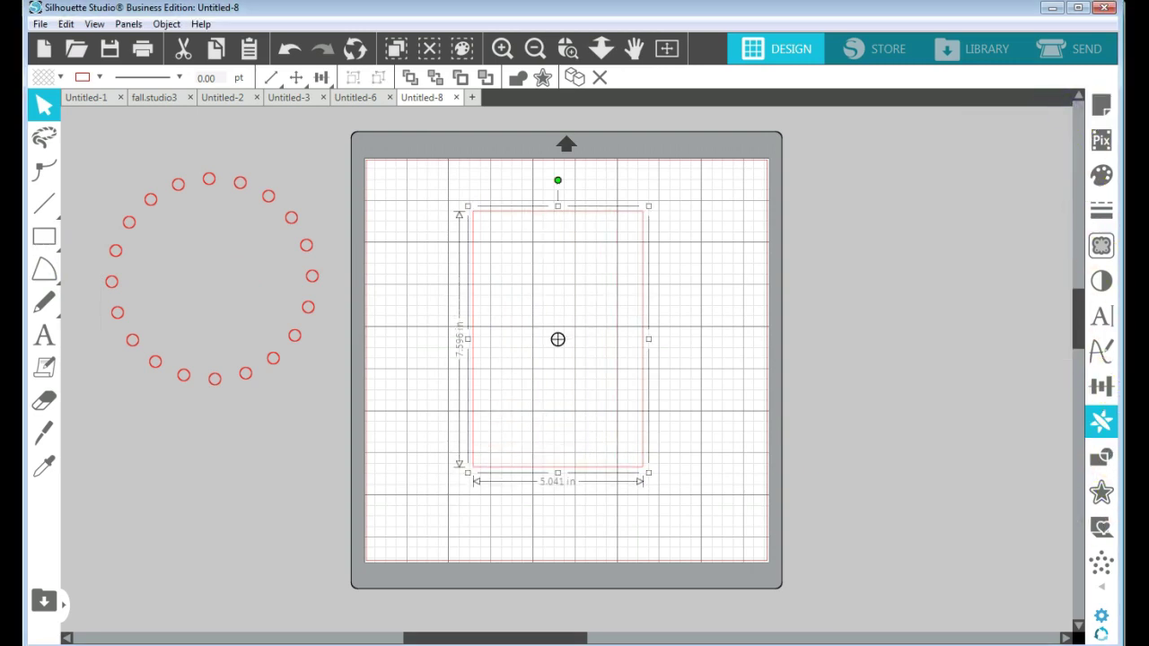
pyautogui.click(1109, 401)
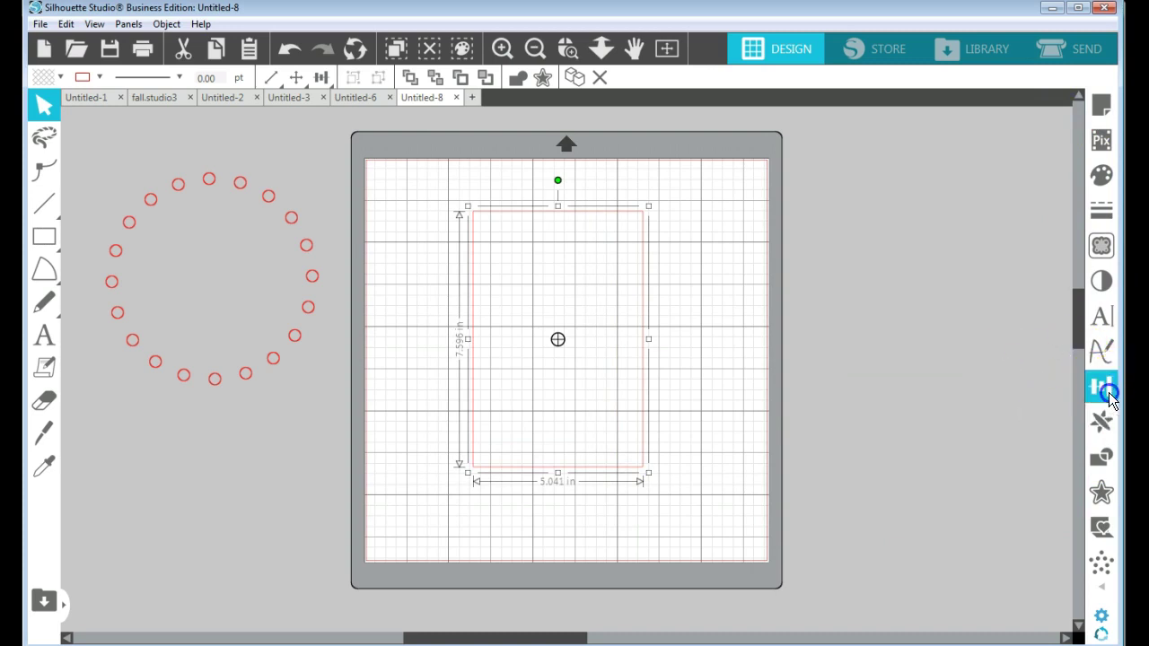
pyautogui.click(880, 137)
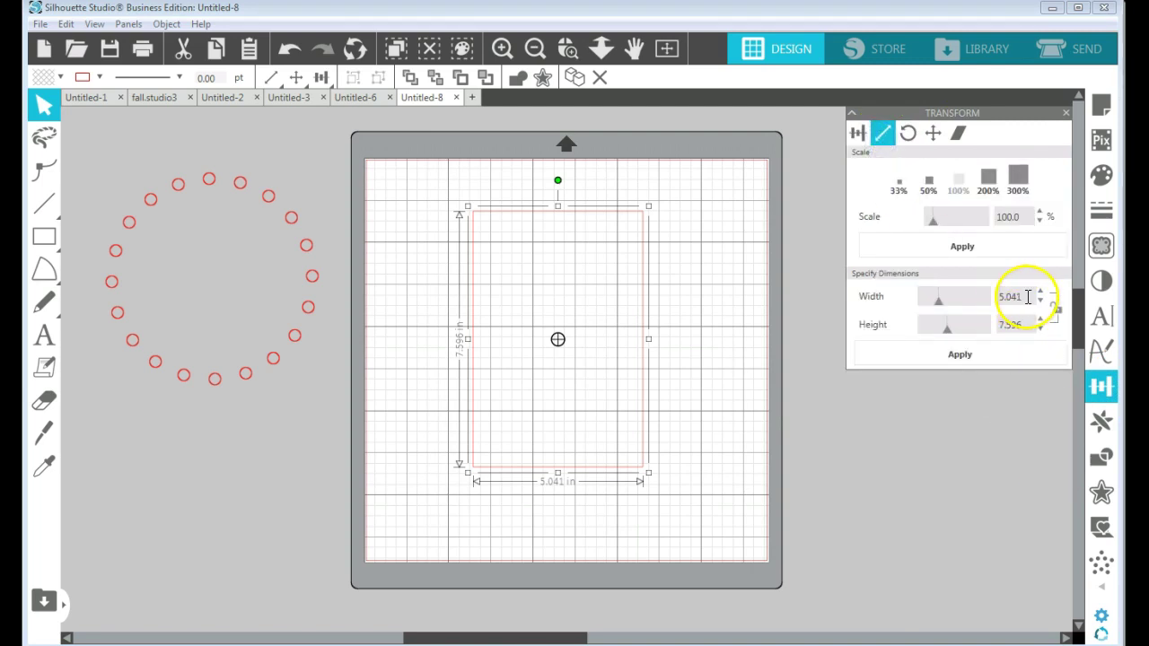
pyautogui.click(996, 297)
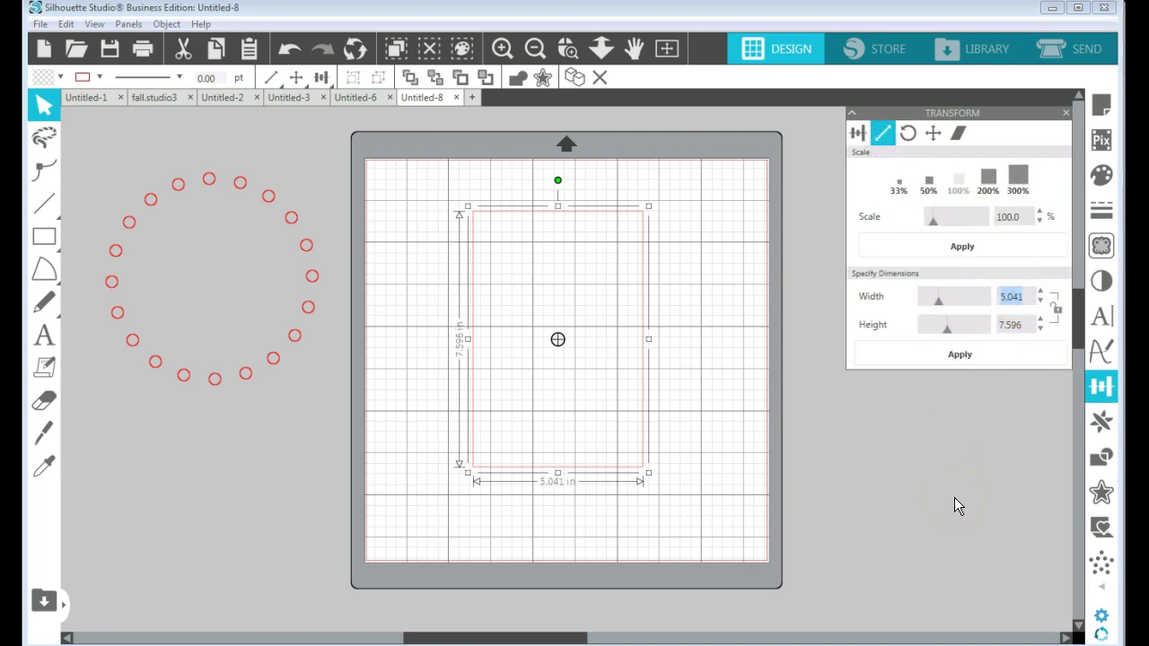
pyautogui.write('4')
pyautogui.click(1012, 321)
pyautogui.press('Return')
pyautogui.click(985, 352)
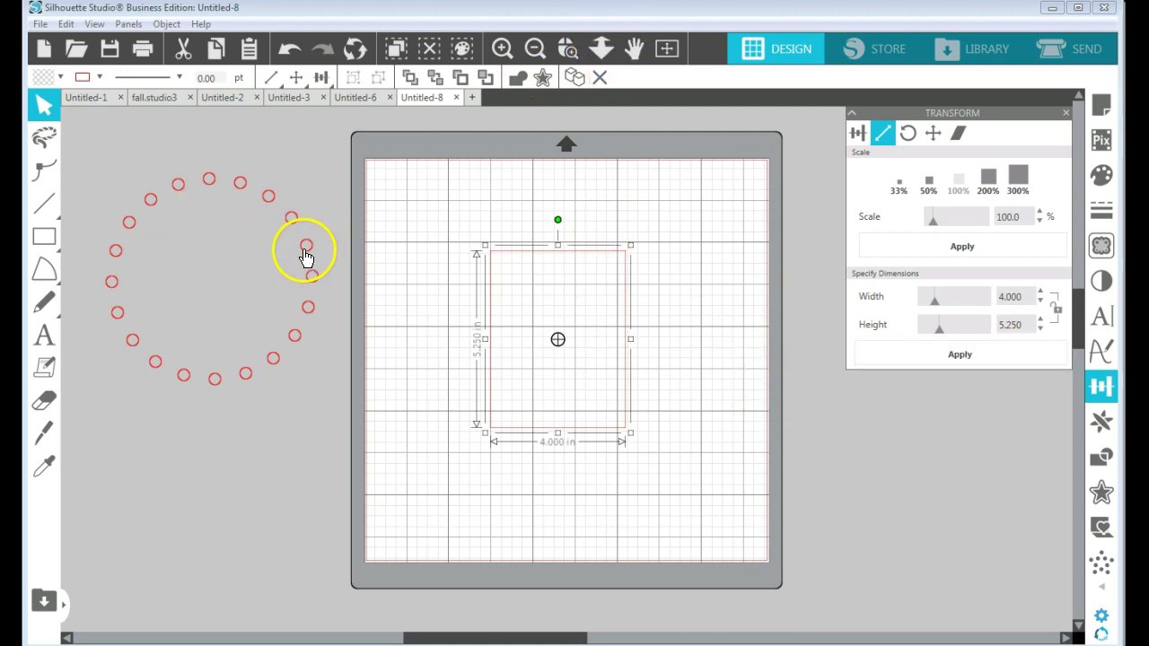
pyautogui.moveTo(303, 252); pyautogui.dragTo(380, 305)
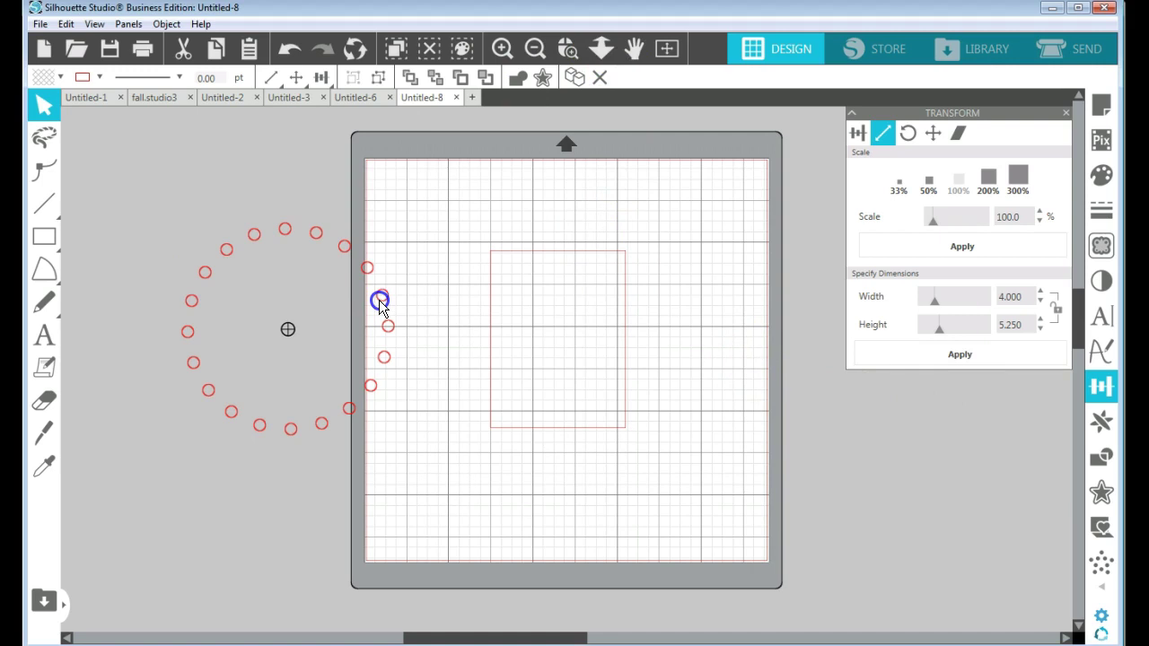
# Bring the circle ring to the front, shrink it to about 3.5 in and move it onto the rectangle.
pyautogui.rightClick(380, 305)
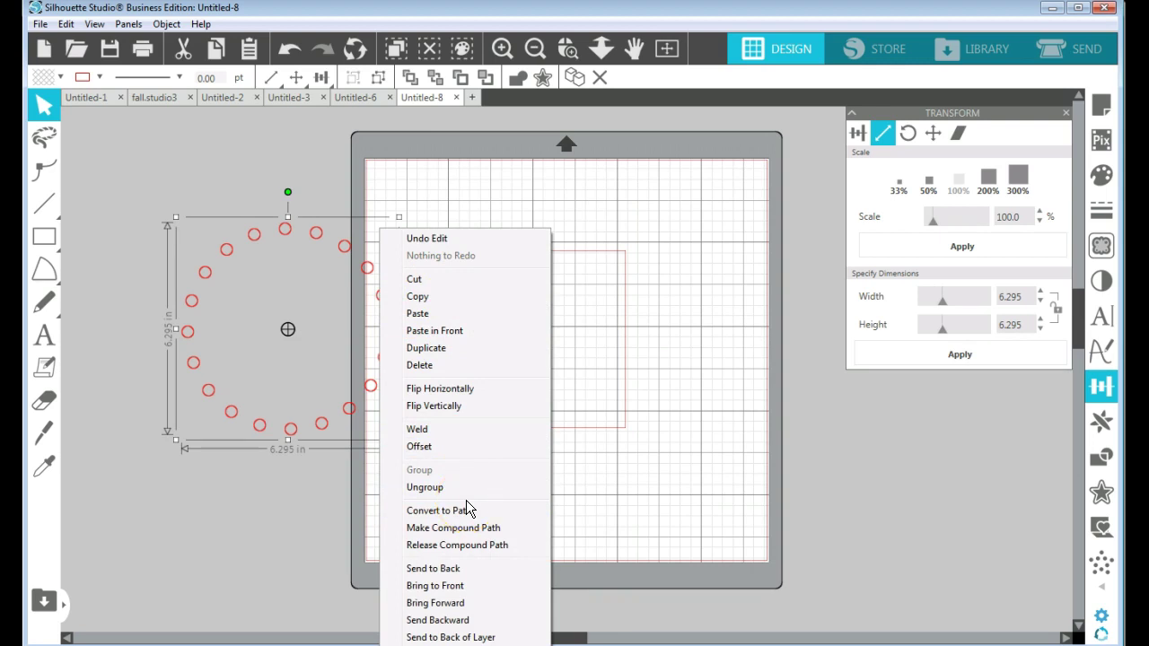
pyautogui.click(464, 586)
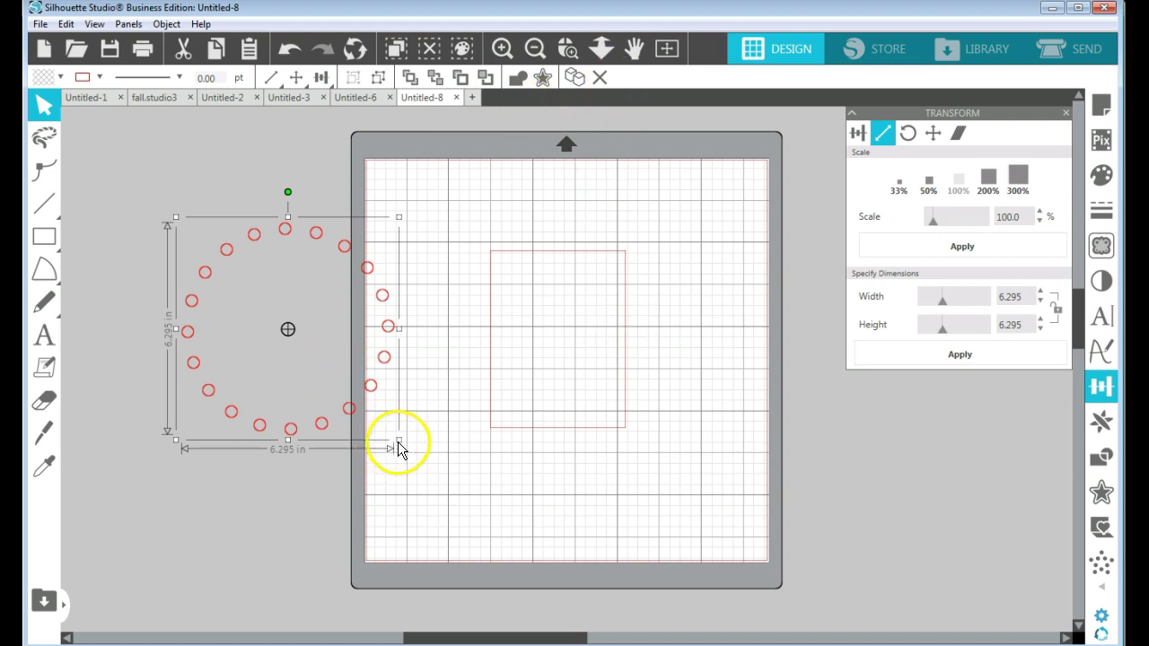
pyautogui.moveTo(398, 439); pyautogui.dragTo(348, 388)
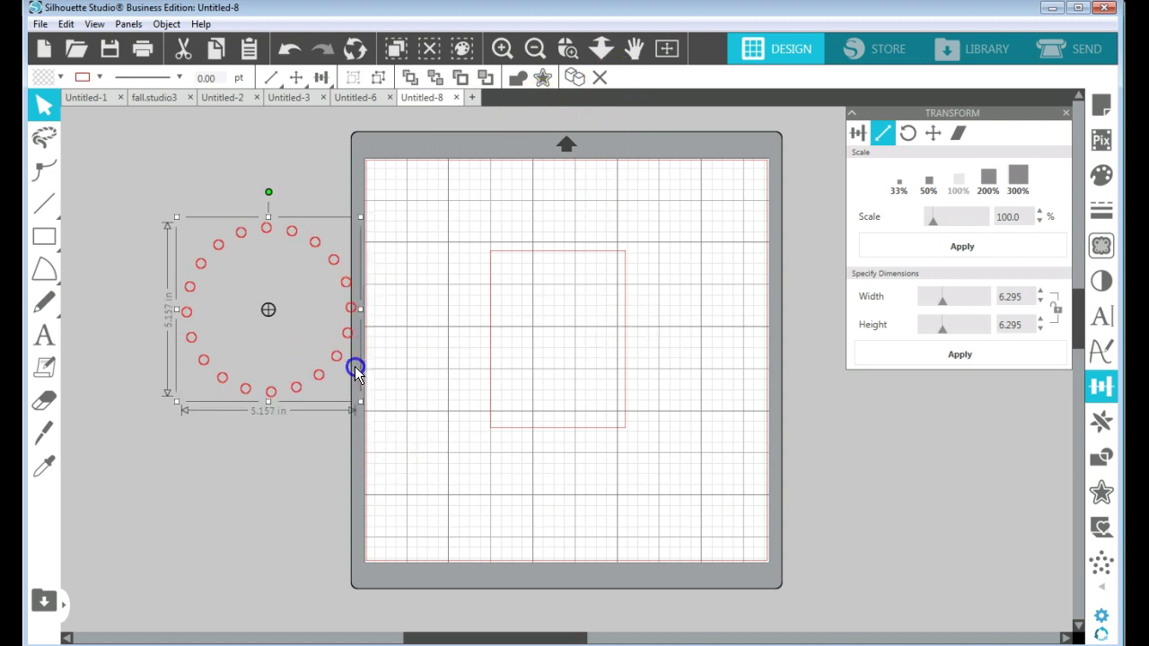
pyautogui.moveTo(336, 345); pyautogui.dragTo(326, 328)
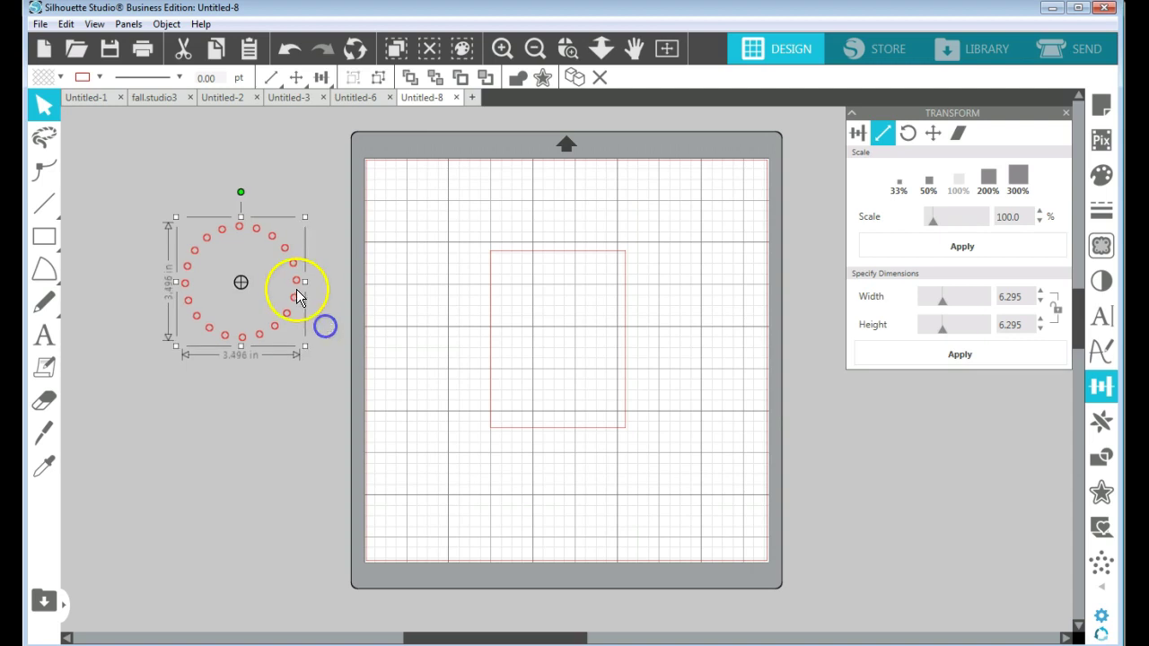
pyautogui.moveTo(299, 289); pyautogui.dragTo(609, 338)
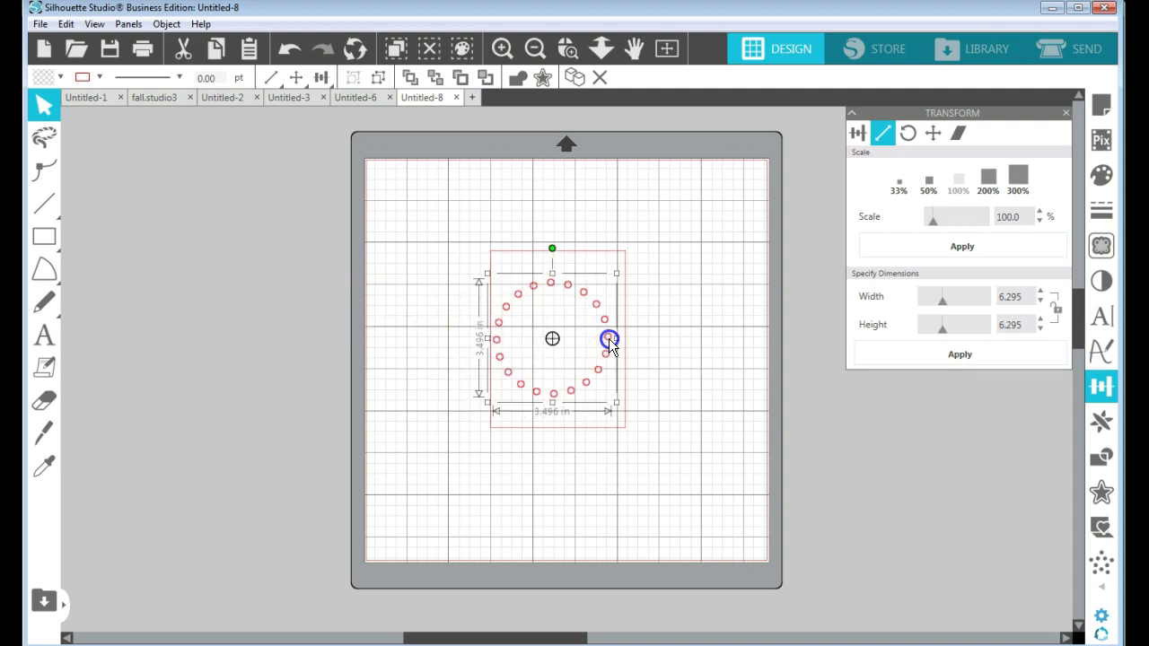
# Zoom in, shrink the ring further to about 2.9 in and reposition it inside the card.
pyautogui.click(599, 44)
pyautogui.moveTo(692, 200); pyautogui.dragTo(741, 336)
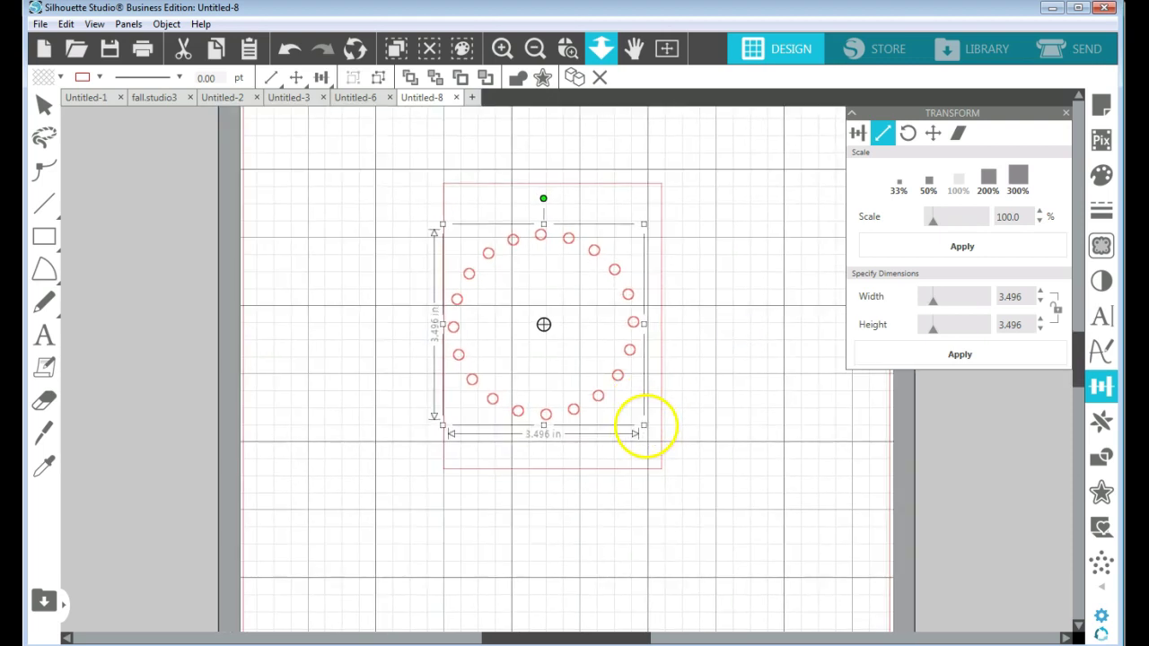
pyautogui.click(643, 425)
pyautogui.moveTo(637, 413); pyautogui.dragTo(619, 382)
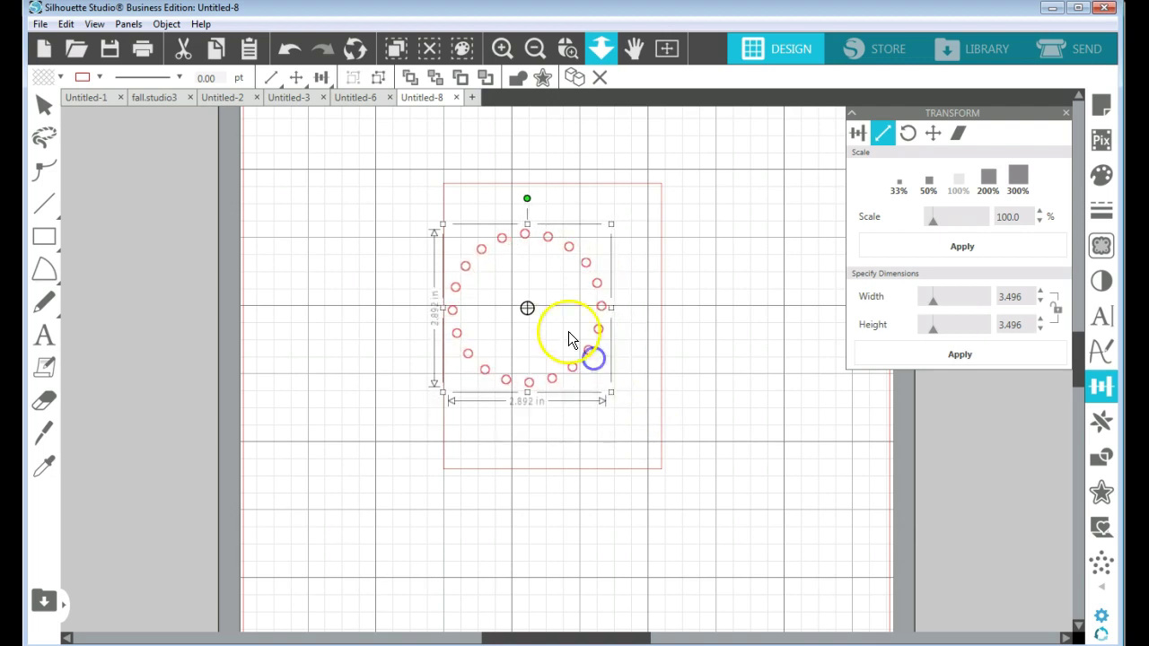
pyautogui.moveTo(602, 334); pyautogui.dragTo(630, 313)
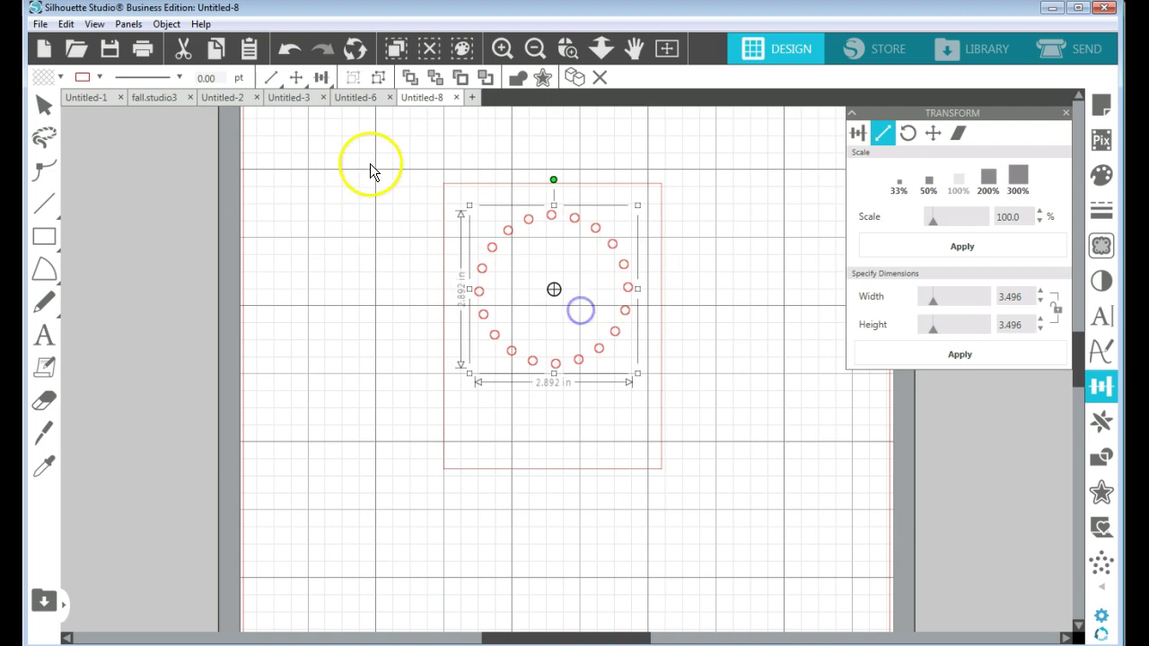
# Select all with Ctrl+A and centre the circle ring horizontally on the card with Align Center.
pyautogui.click(488, 454)
pyautogui.hotkey('ctrl', 'a')
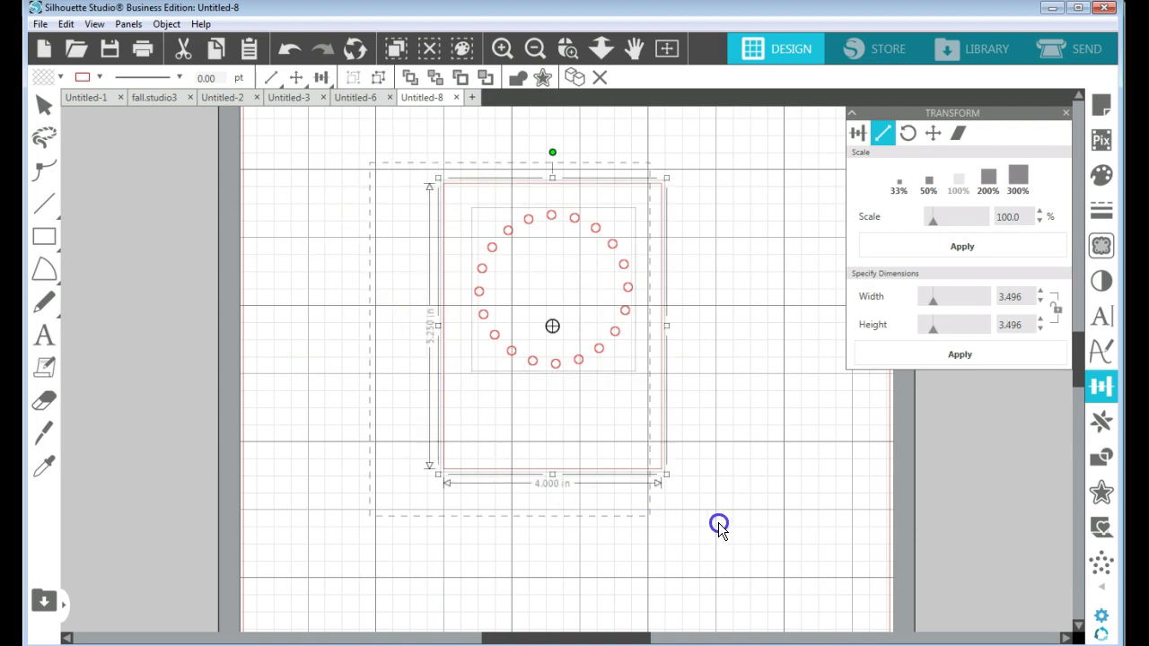
pyautogui.click(721, 523)
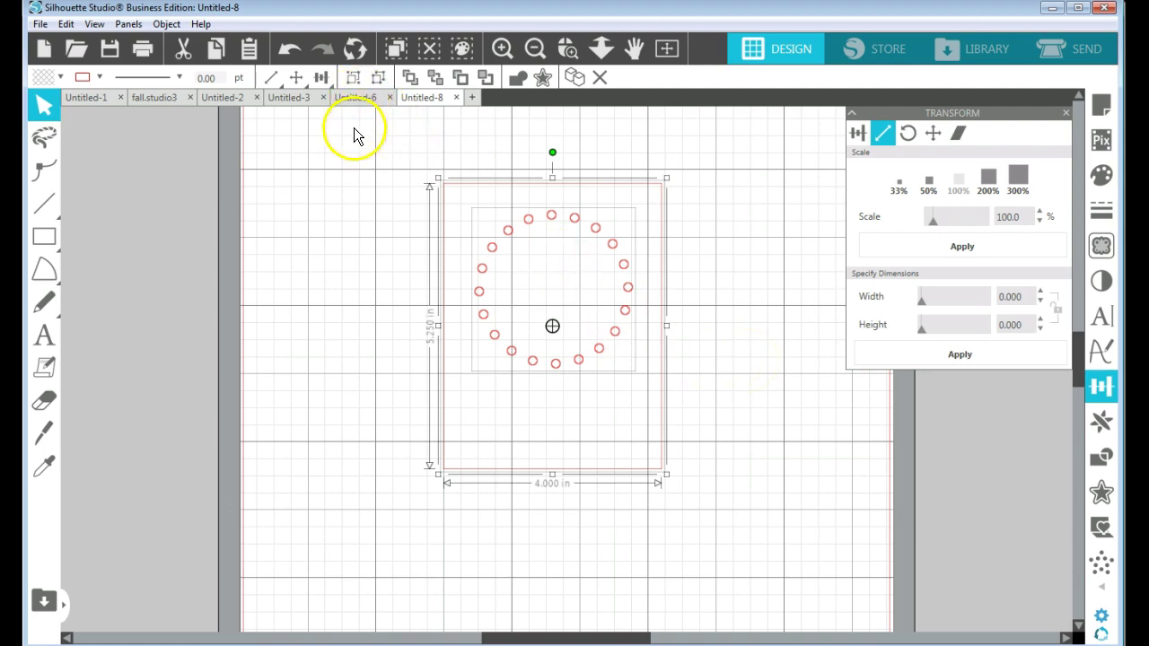
pyautogui.click(321, 77)
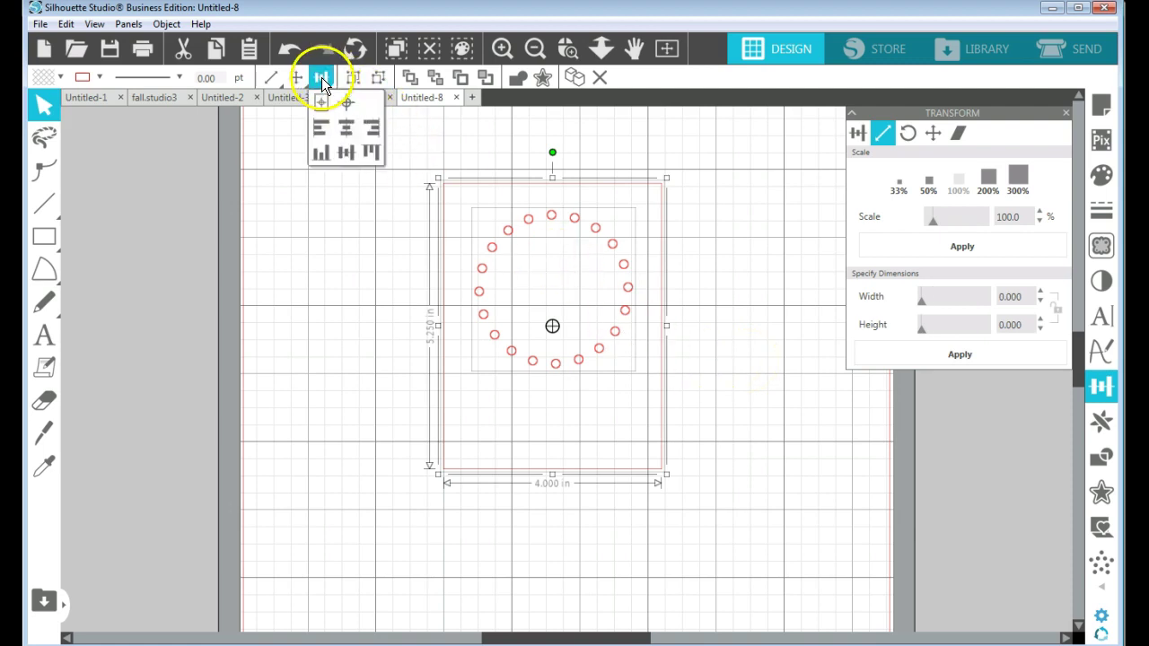
pyautogui.click(346, 126)
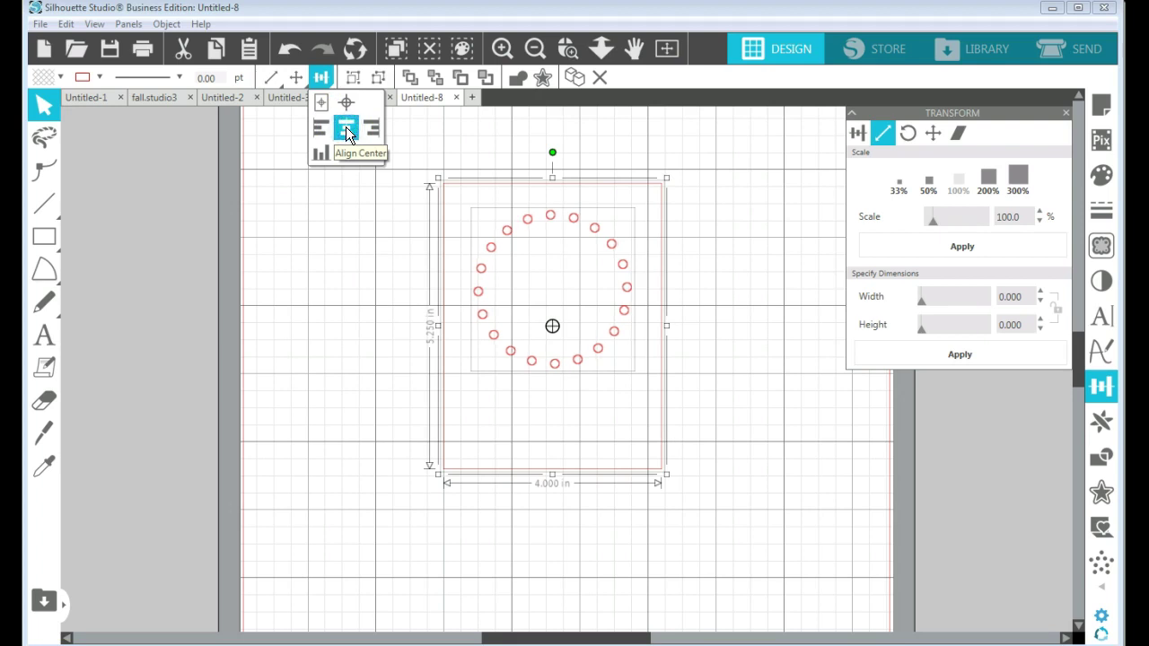
pyautogui.click(42, 235)
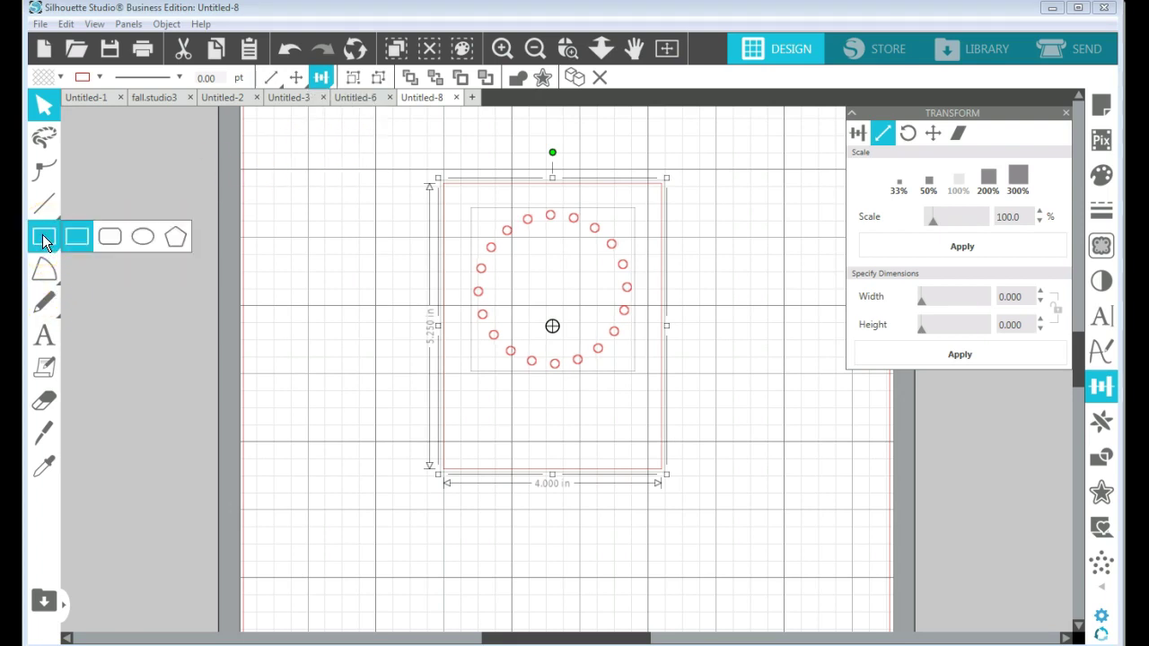
pyautogui.click(143, 236)
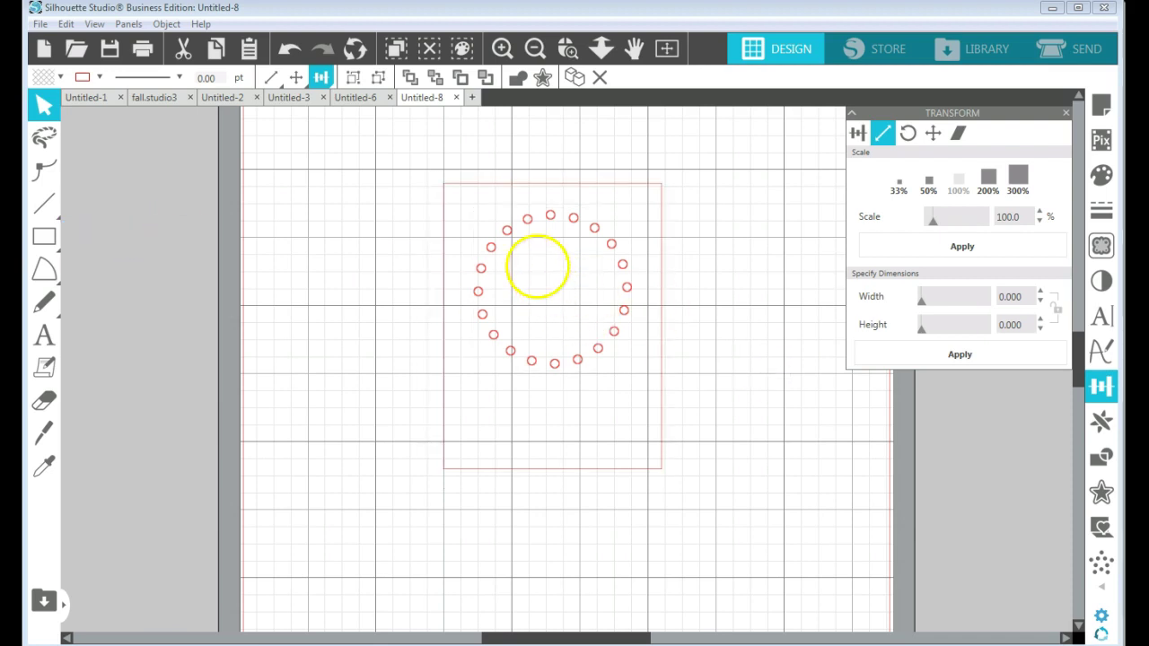
# Draw a 2.278 in circle centred inside the ring, replacing a misshapen first oval.
pyautogui.press('e')
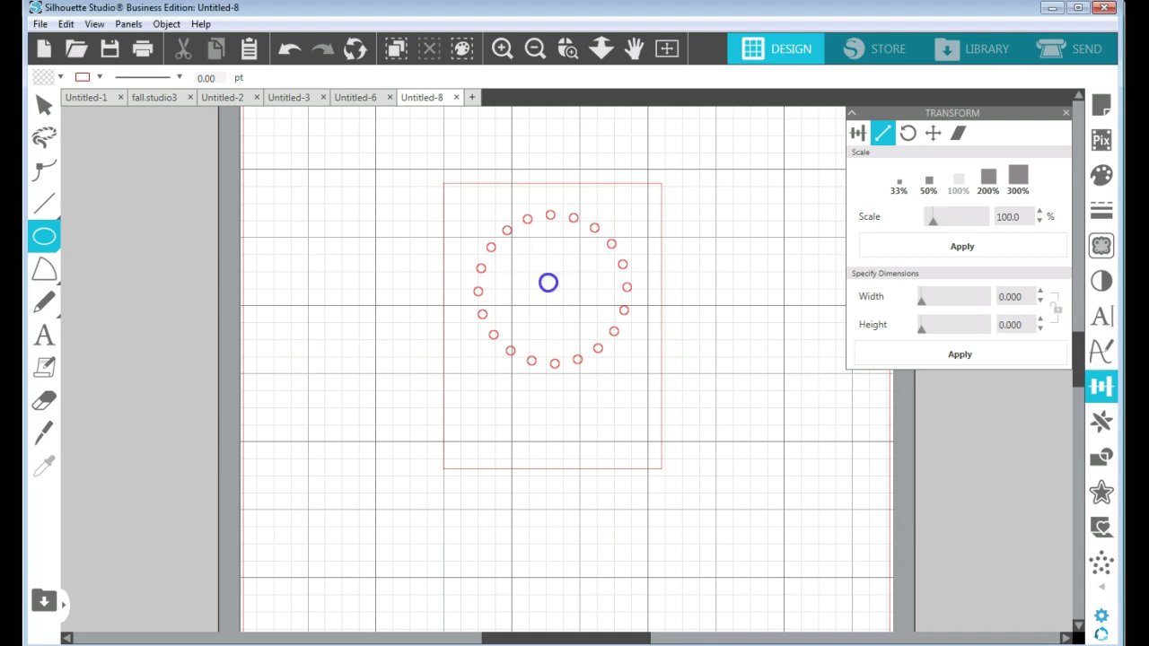
pyautogui.moveTo(514, 245)
pyautogui.mouseDown()
pyautogui.moveTo(631, 369)
pyautogui.moveTo(725, 373)
pyautogui.mouseUp()
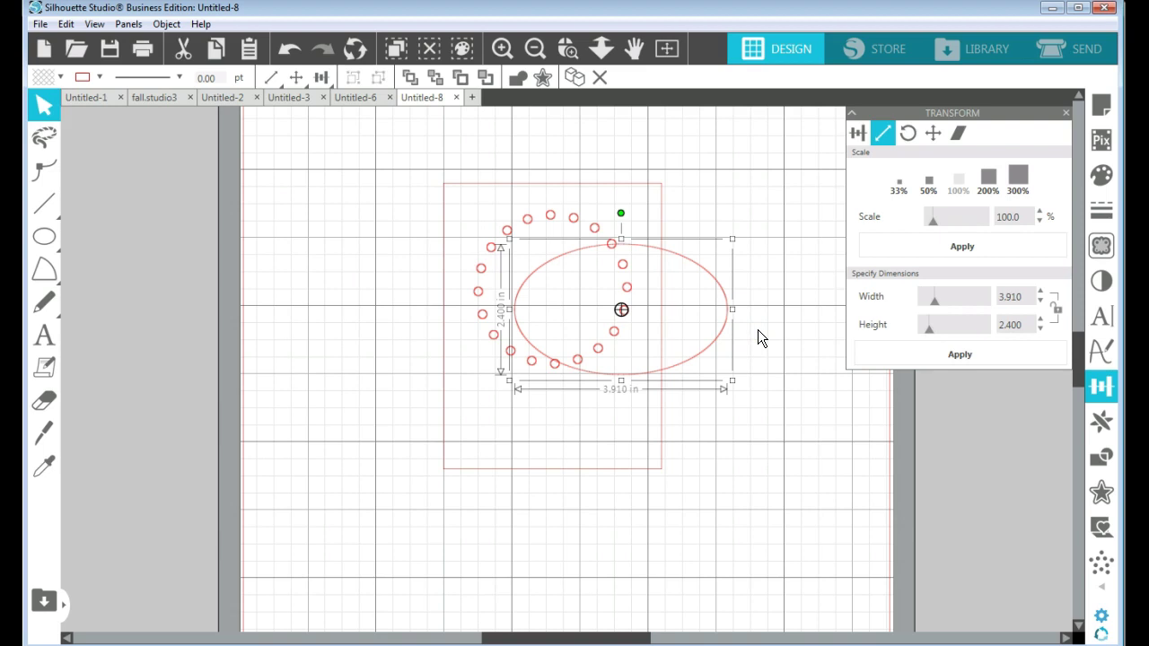
pyautogui.press('Delete')
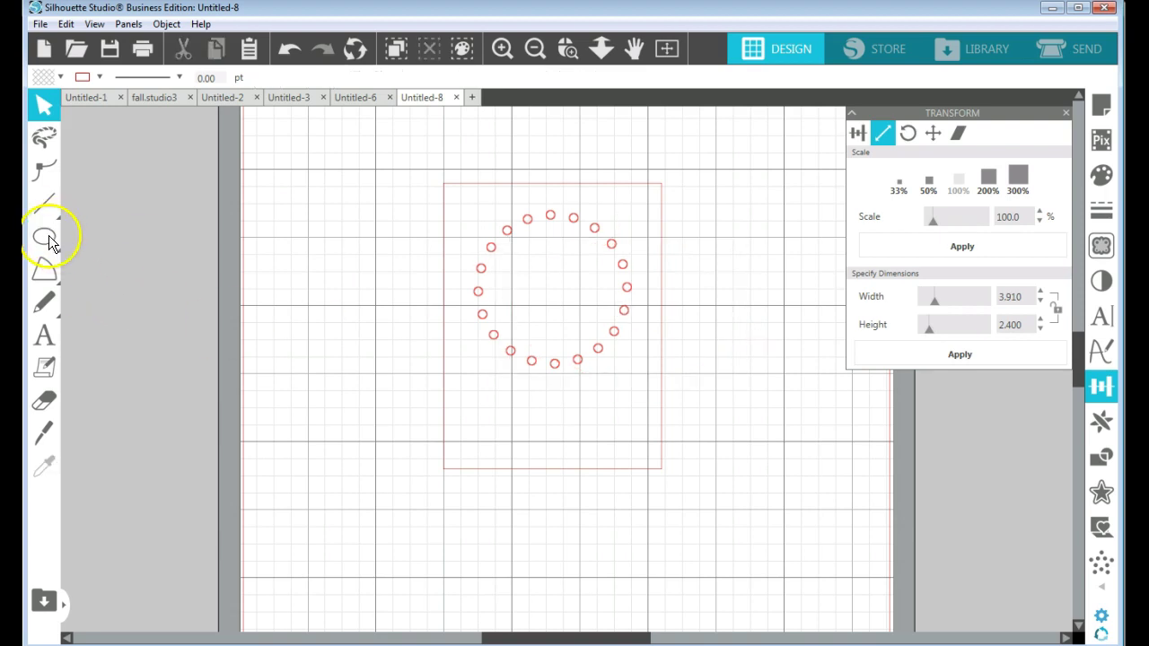
pyautogui.moveTo(49, 242)
pyautogui.click(143, 236)
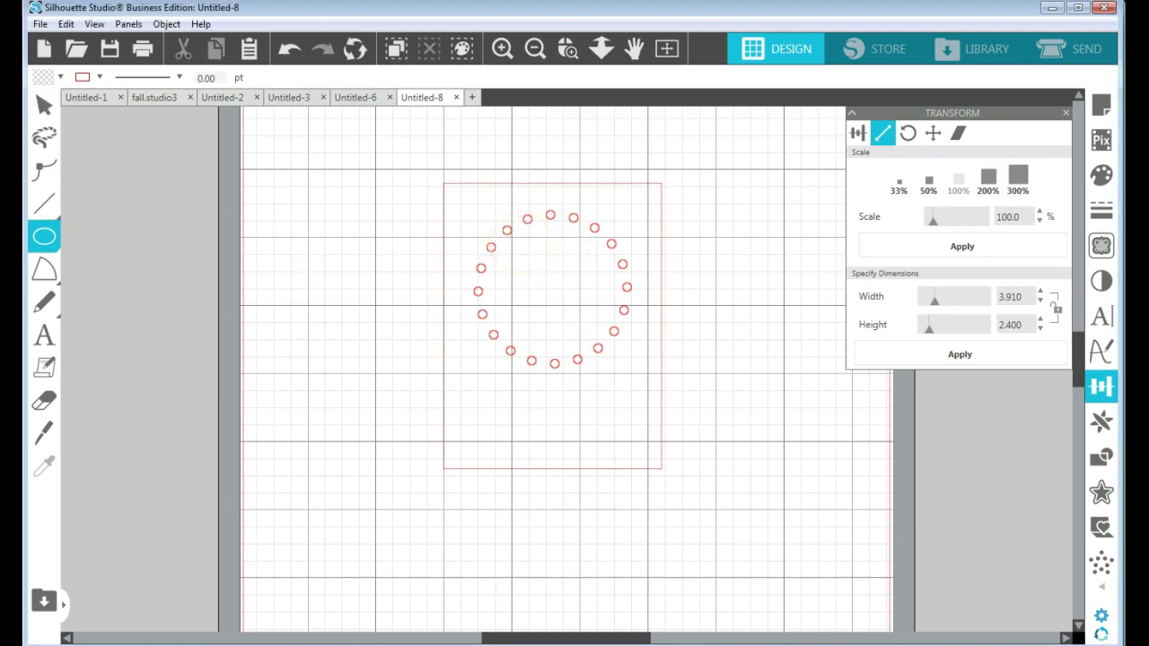
pyautogui.click(553, 282)
pyautogui.moveTo(552, 282); pyautogui.dragTo(638, 370)
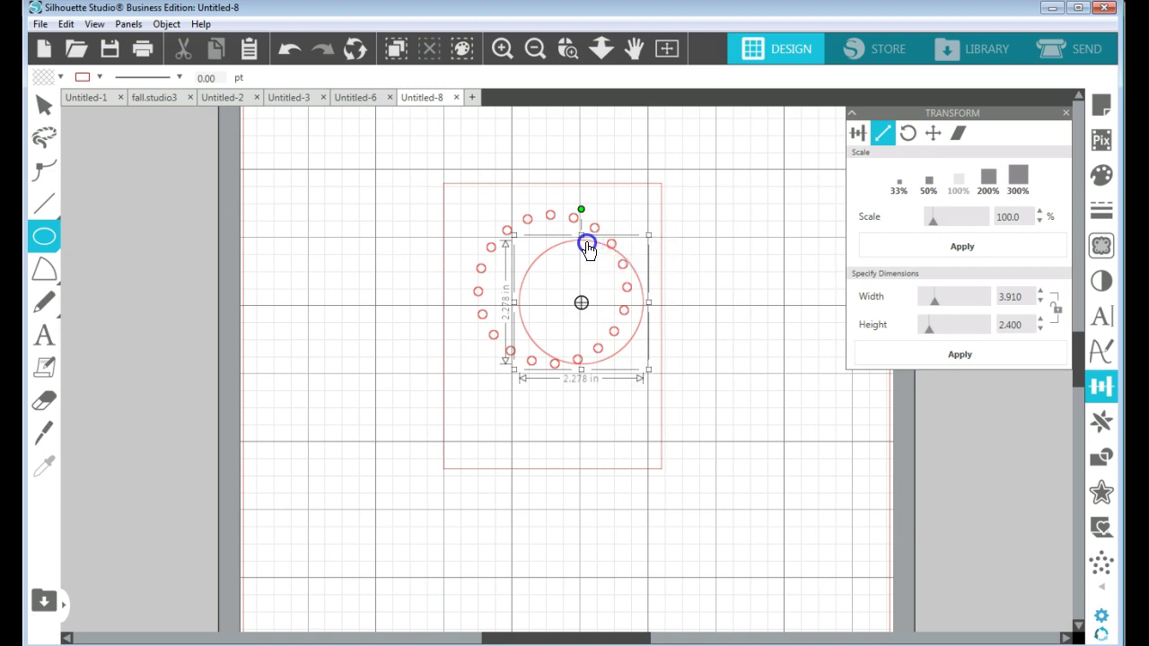
pyautogui.moveTo(594, 248); pyautogui.dragTo(567, 237)
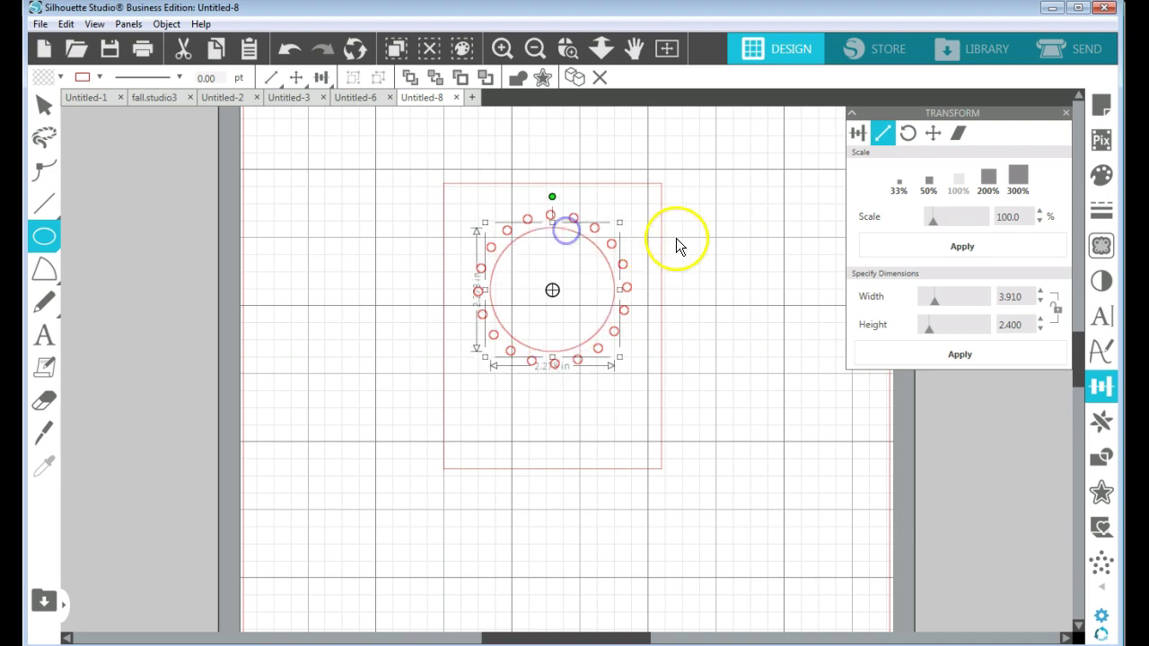
pyautogui.press('Escape')
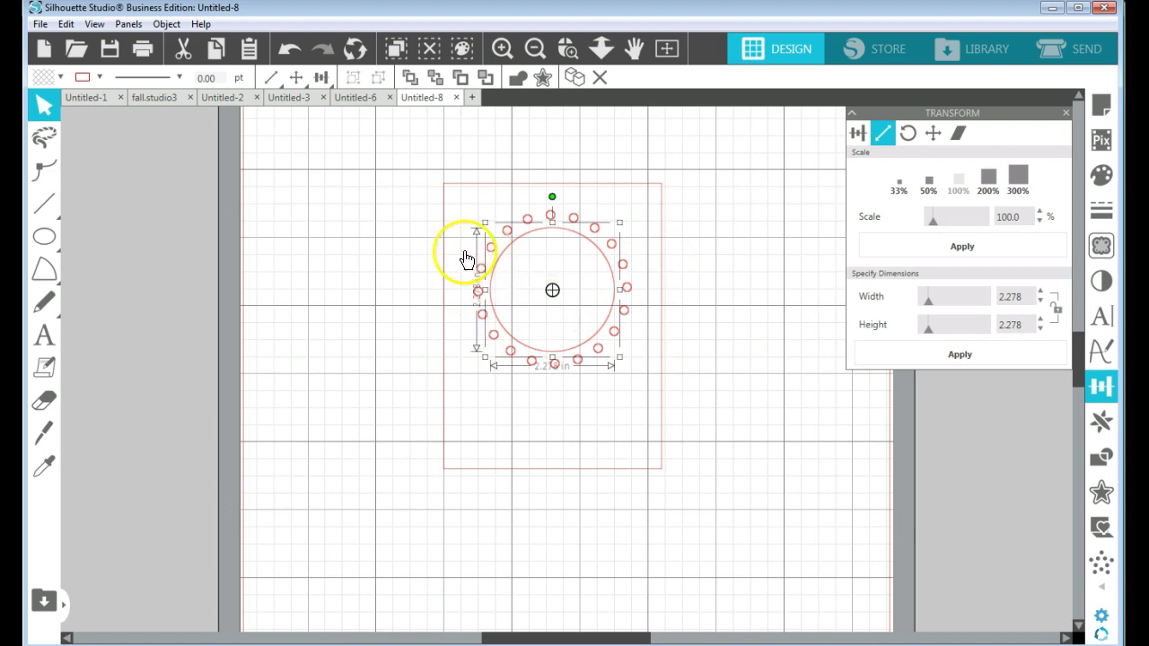
# Group and centre-align the inner circle with its ring, then select them with the card rectangle.
pyautogui.moveTo(463, 210); pyautogui.dragTo(539, 372)
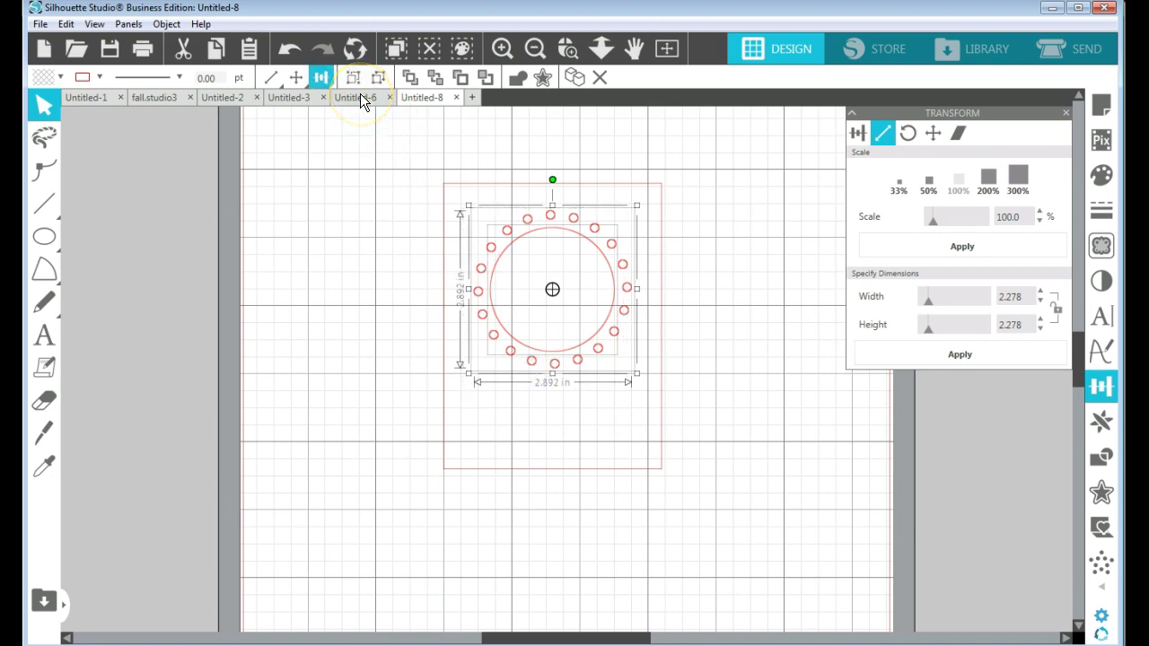
pyautogui.click(351, 79)
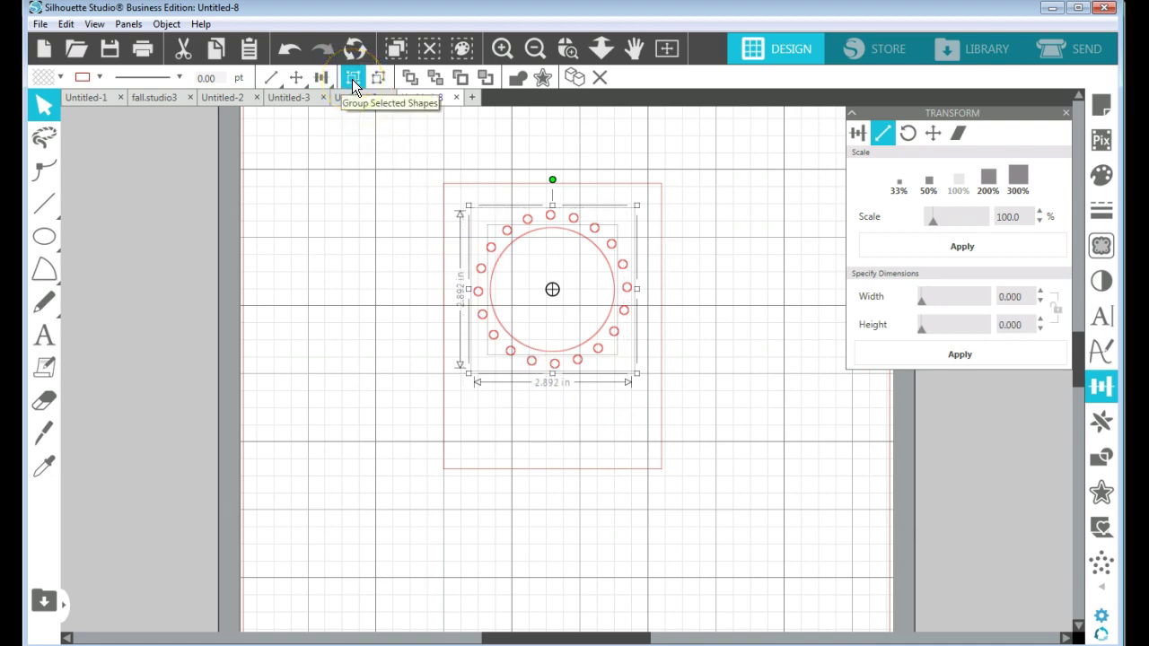
pyautogui.click(321, 77)
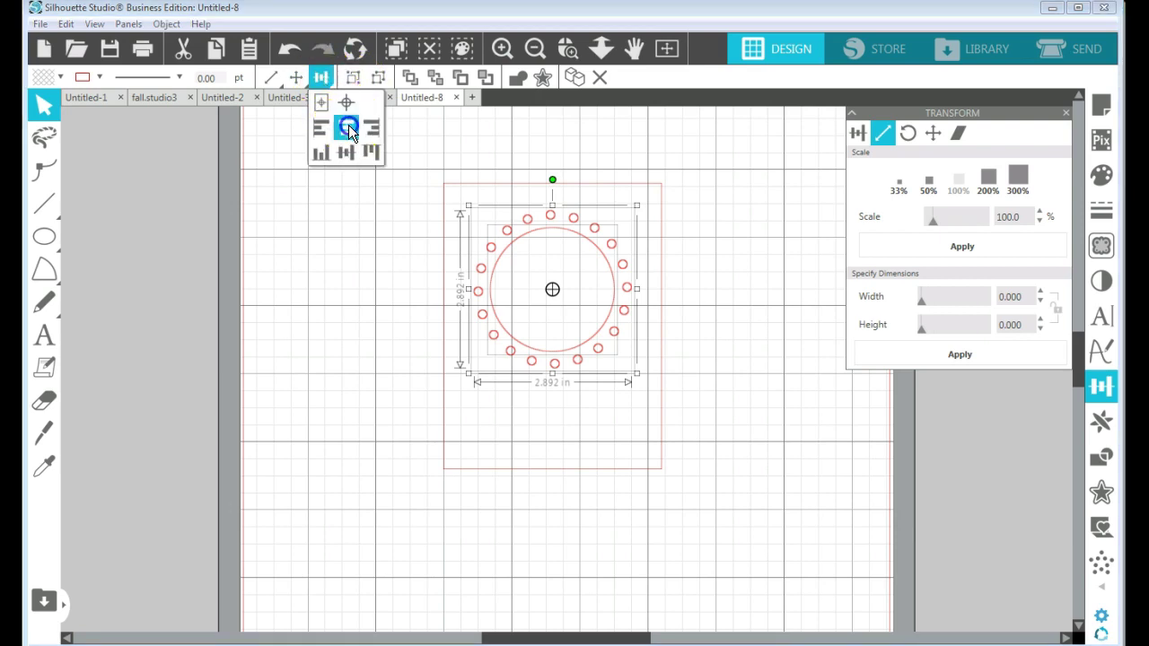
pyautogui.click(341, 156)
pyautogui.click(354, 78)
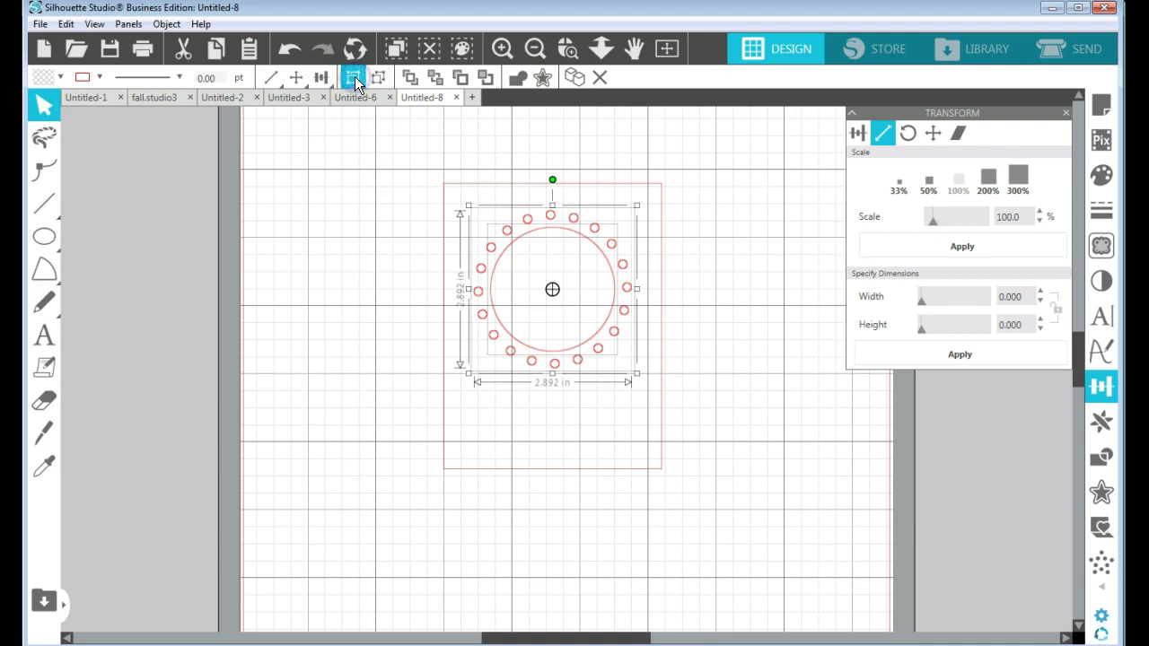
pyautogui.click(725, 253)
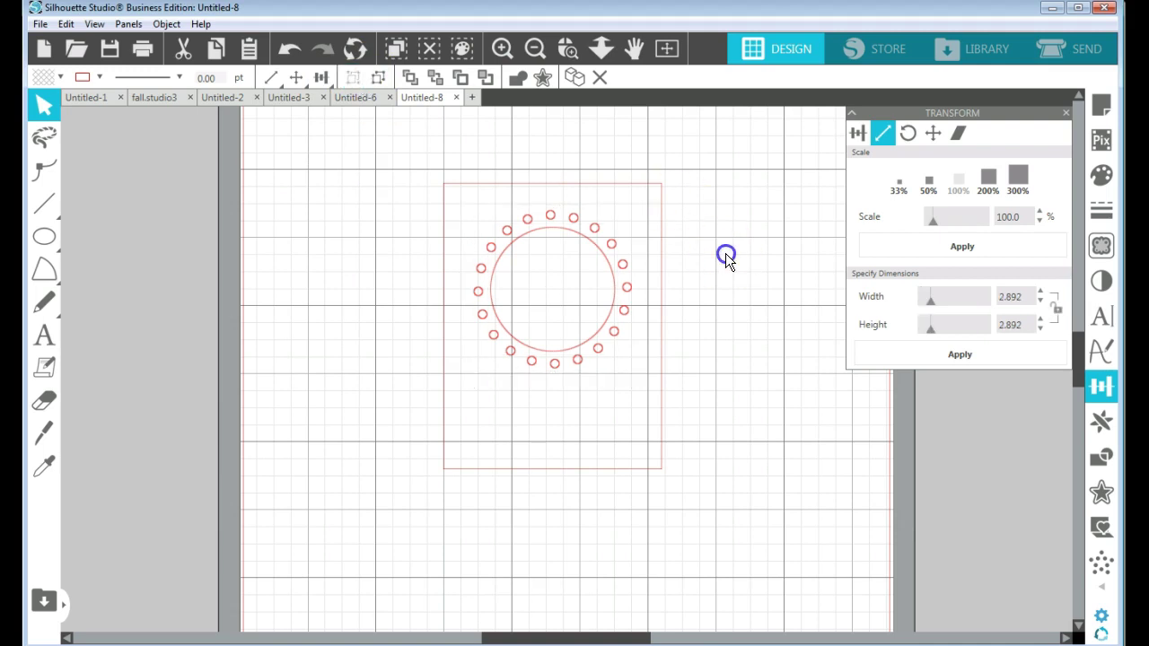
pyautogui.moveTo(390, 154); pyautogui.dragTo(730, 549)
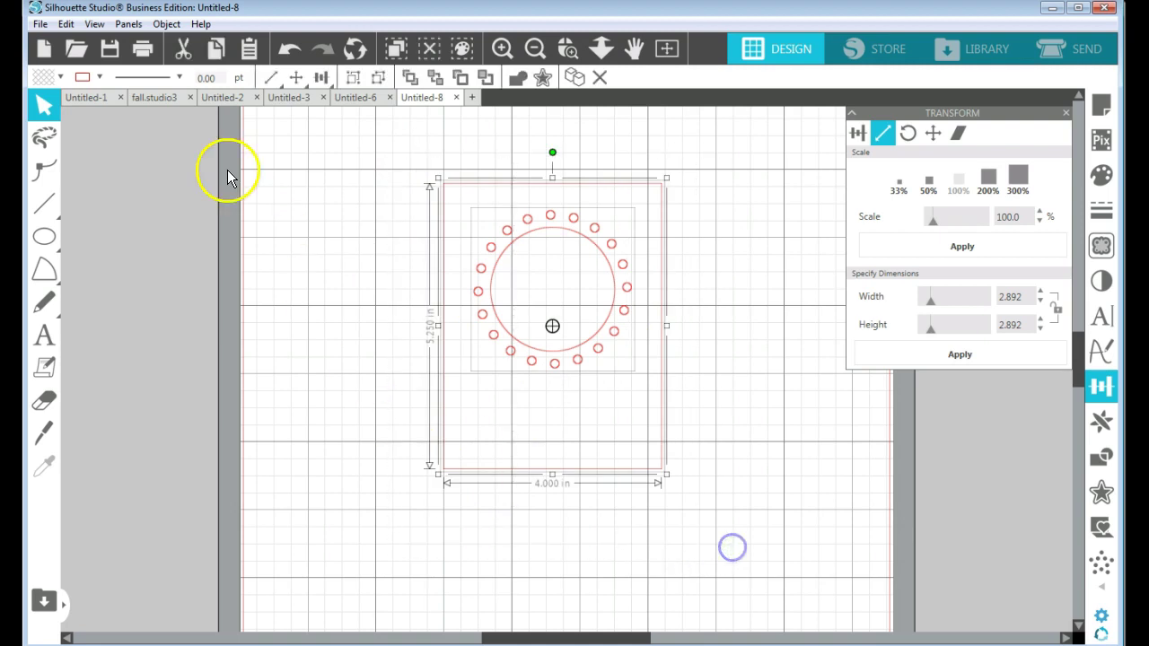
# Subtract the large circle and ring of small circles from the card rectangle with Modify > Subtract.
pyautogui.click(167, 25)
pyautogui.moveTo(198, 133)
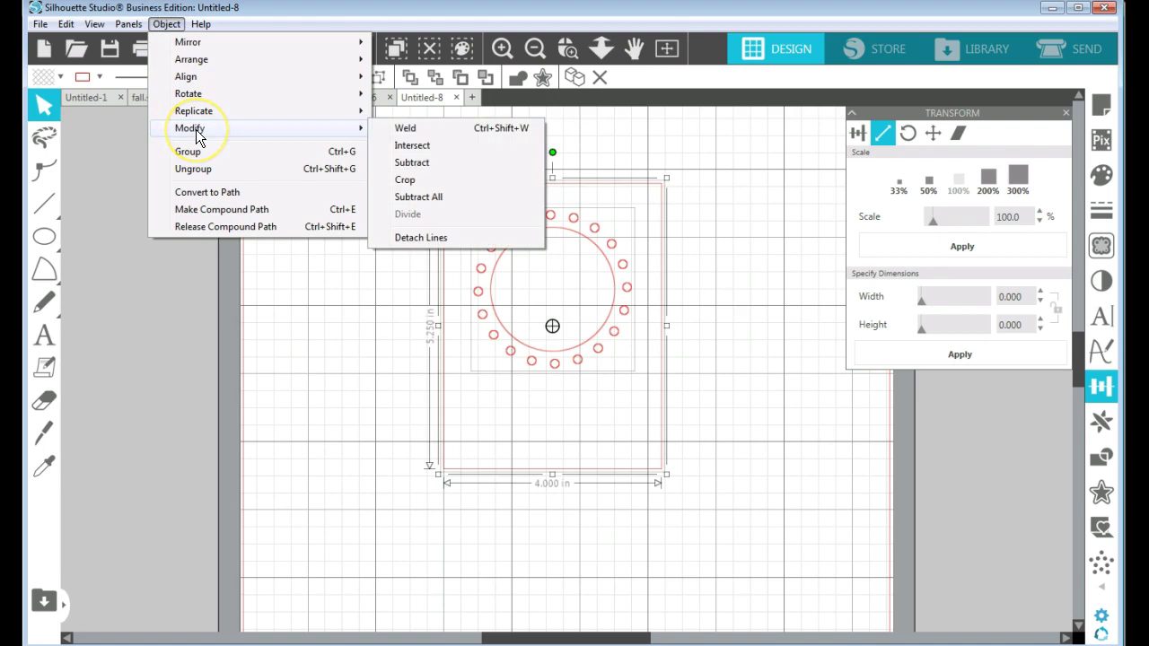
pyautogui.click(414, 162)
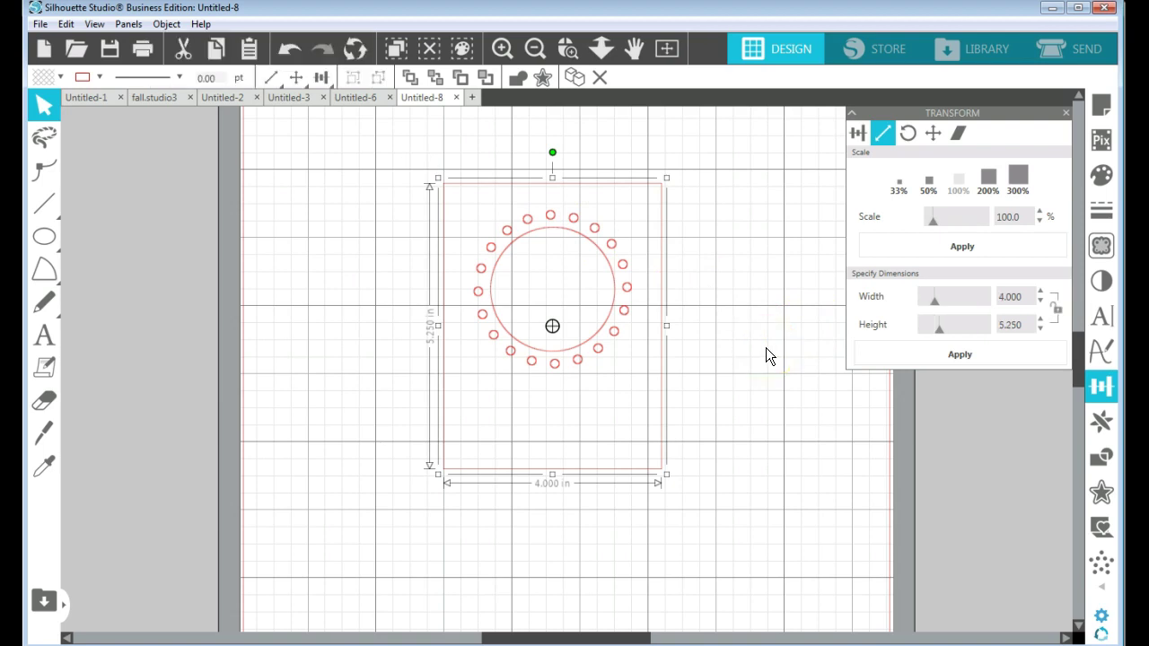
pyautogui.click(60, 78)
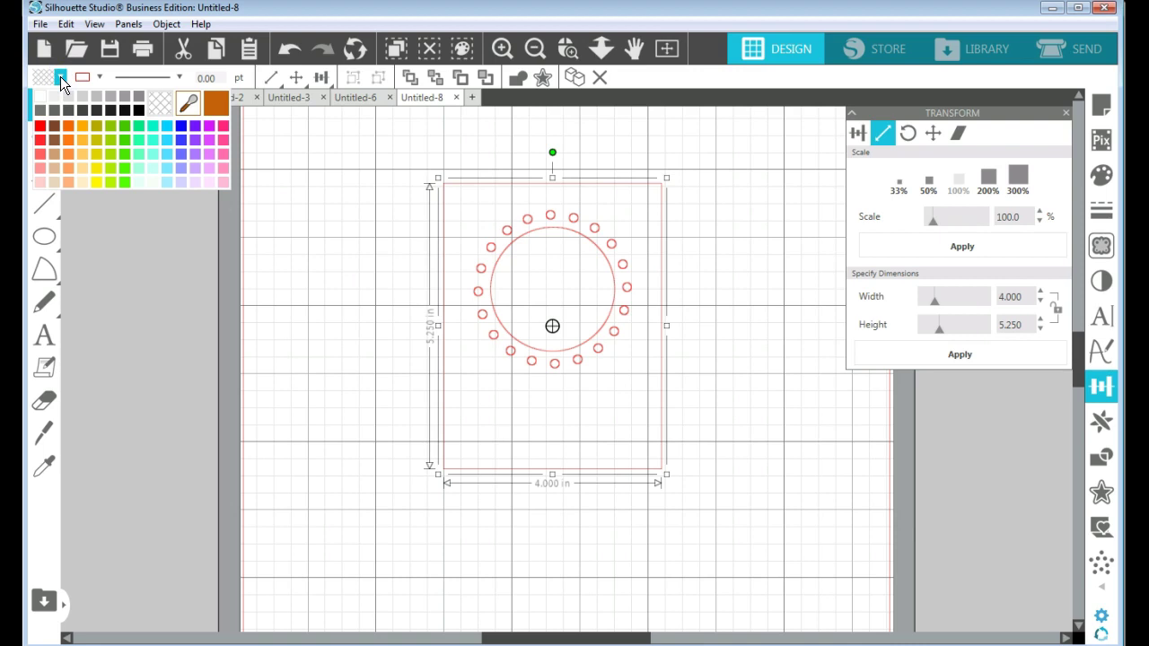
# Fill the card red, deselect it, and hide the transform settings.
pyautogui.click(39, 133)
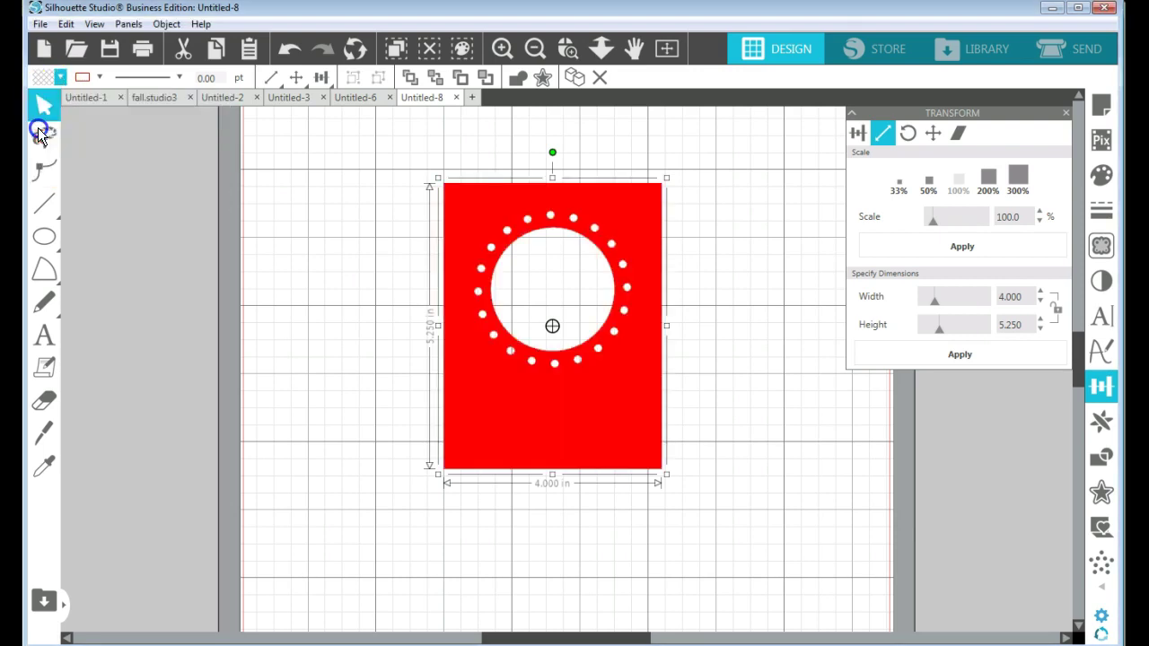
pyautogui.click(714, 286)
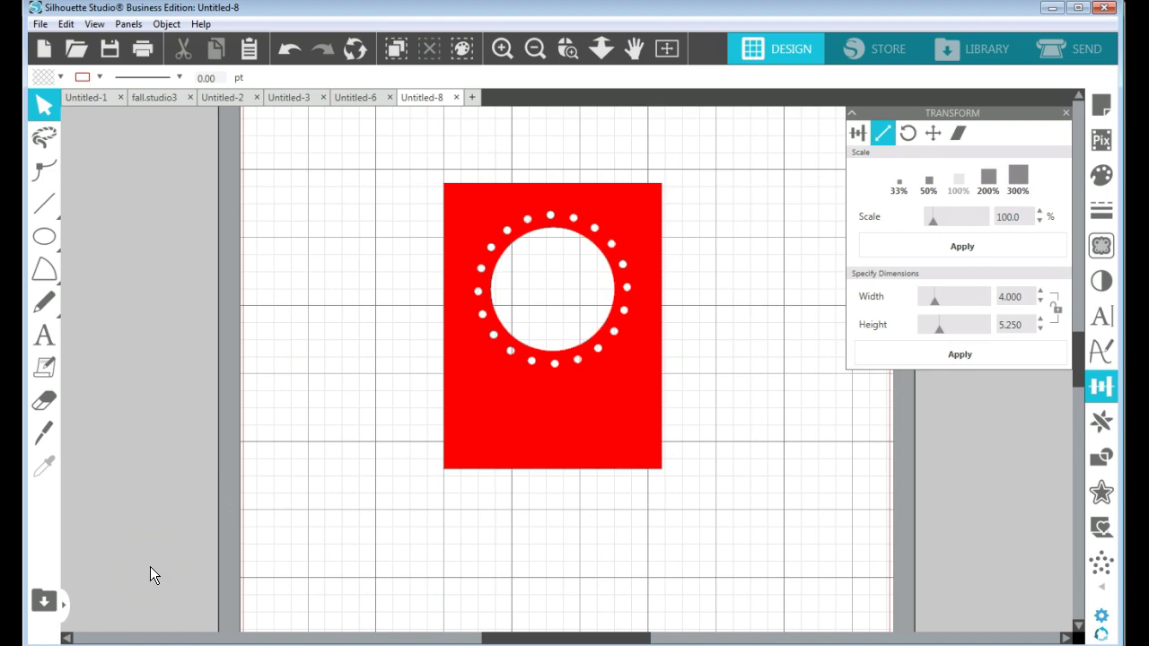
pyautogui.click(1067, 113)
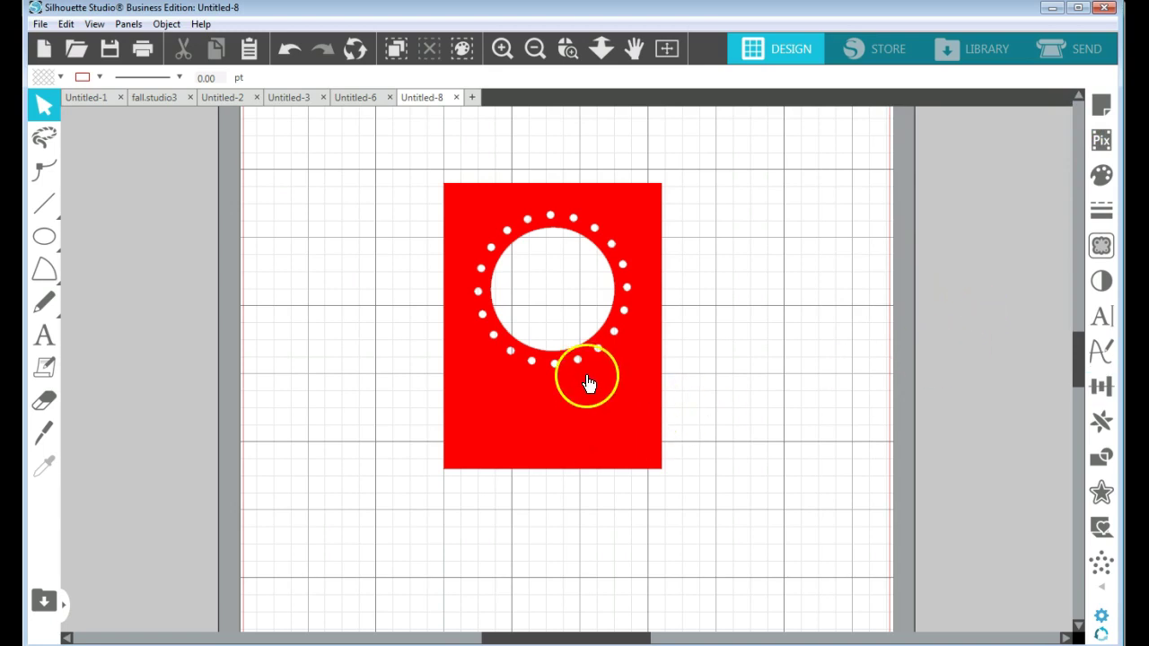
# Move the red card left and draw a 1.028 in circle beside it with the Ellipse tool.
pyautogui.moveTo(594, 350); pyautogui.dragTo(387, 341)
pyautogui.click(44, 236)
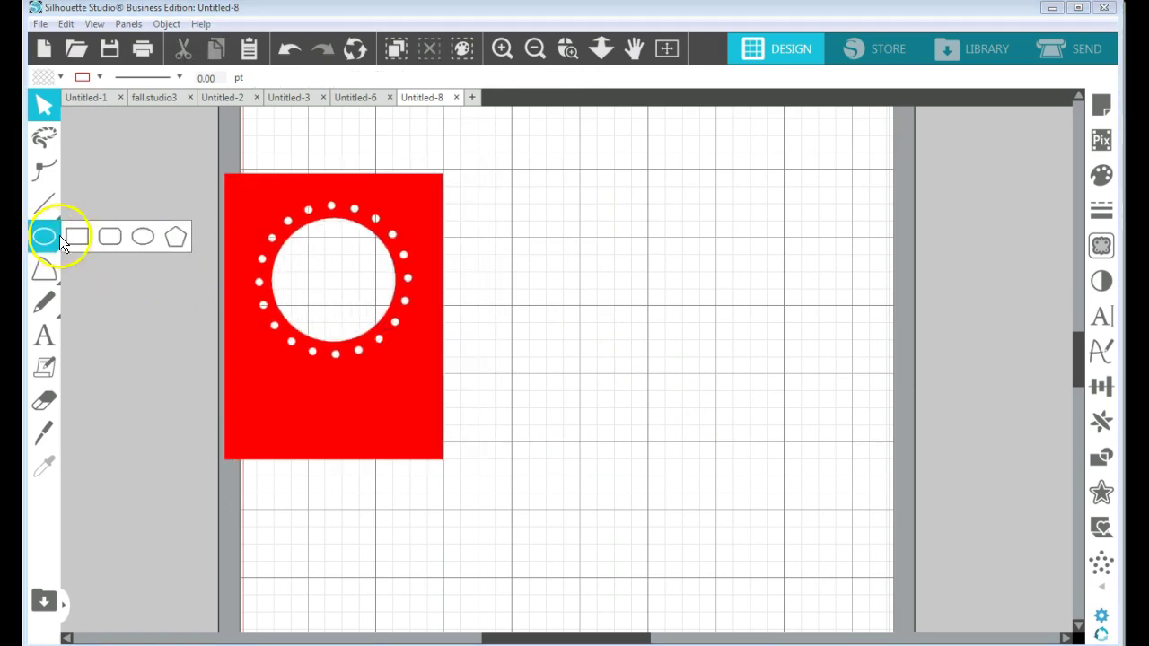
pyautogui.click(141, 237)
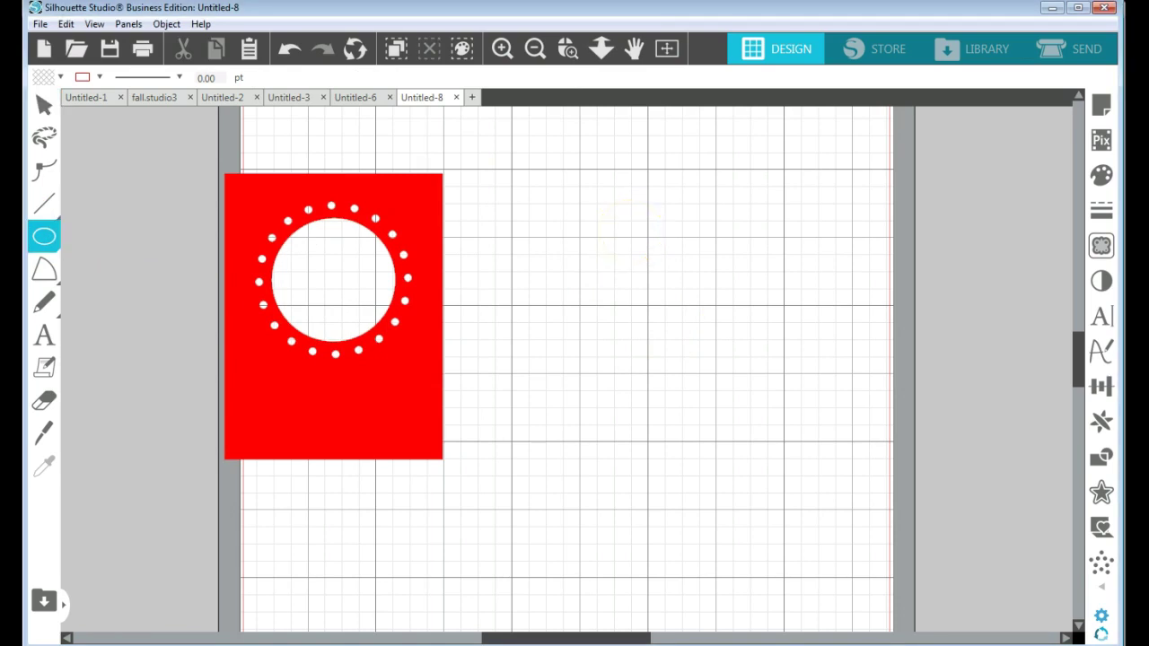
pyautogui.moveTo(625, 227); pyautogui.dragTo(685, 285)
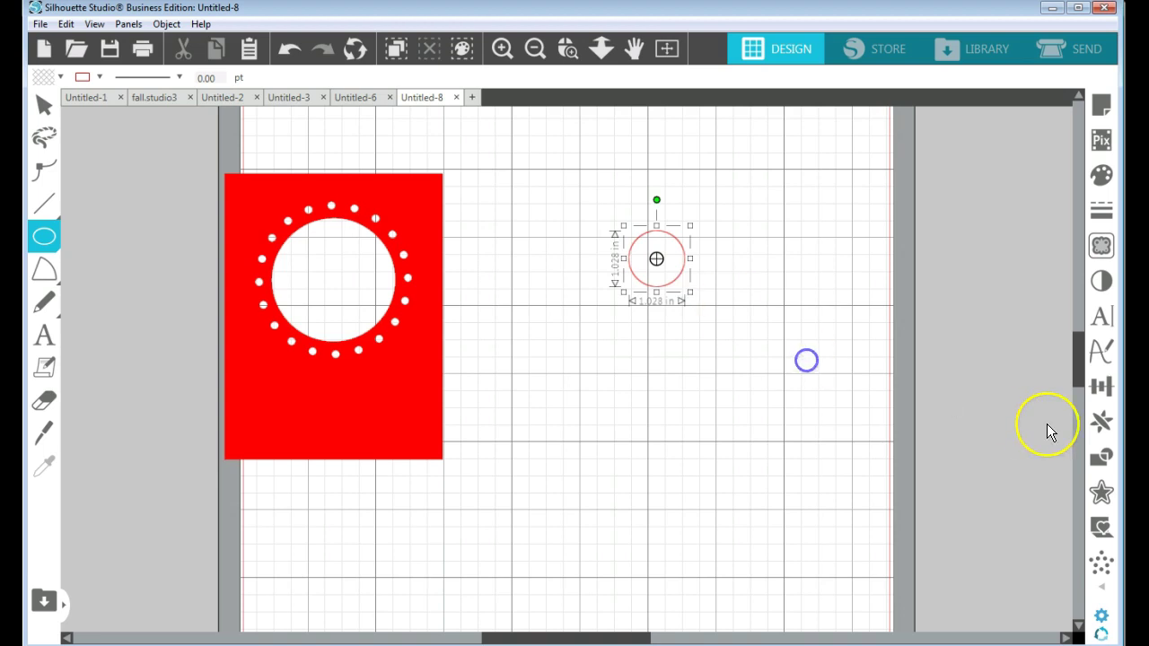
pyautogui.press('v')
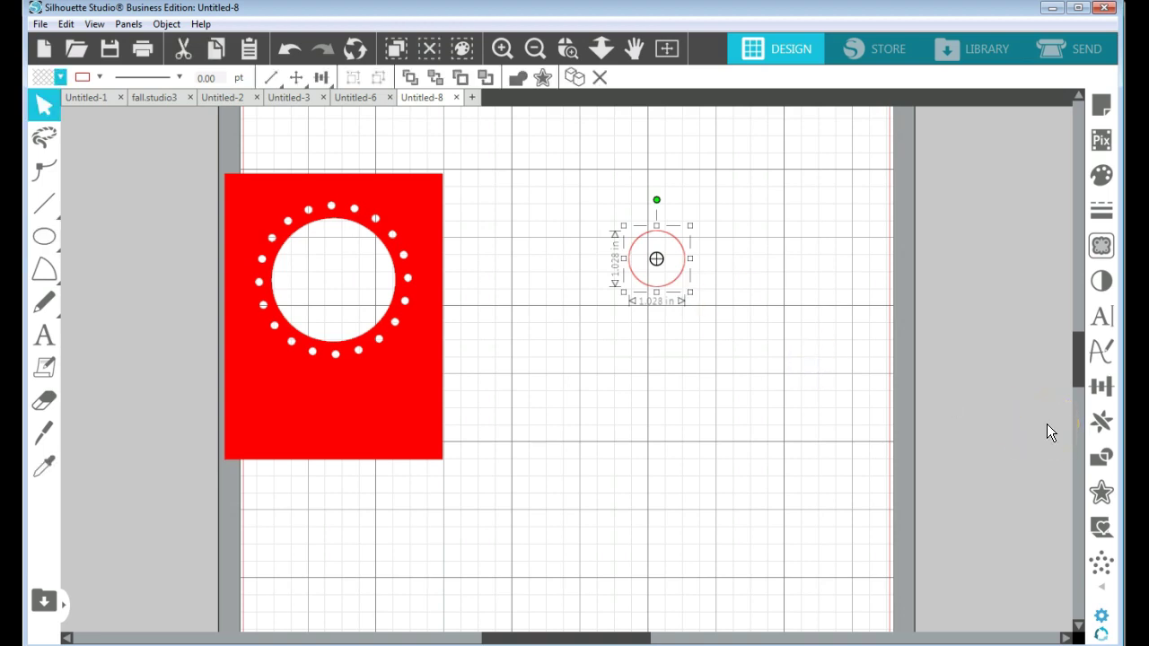
# Uncheck Center of Rotation in the Preferences Defaults page and apply the change.
pyautogui.click(1101, 616)
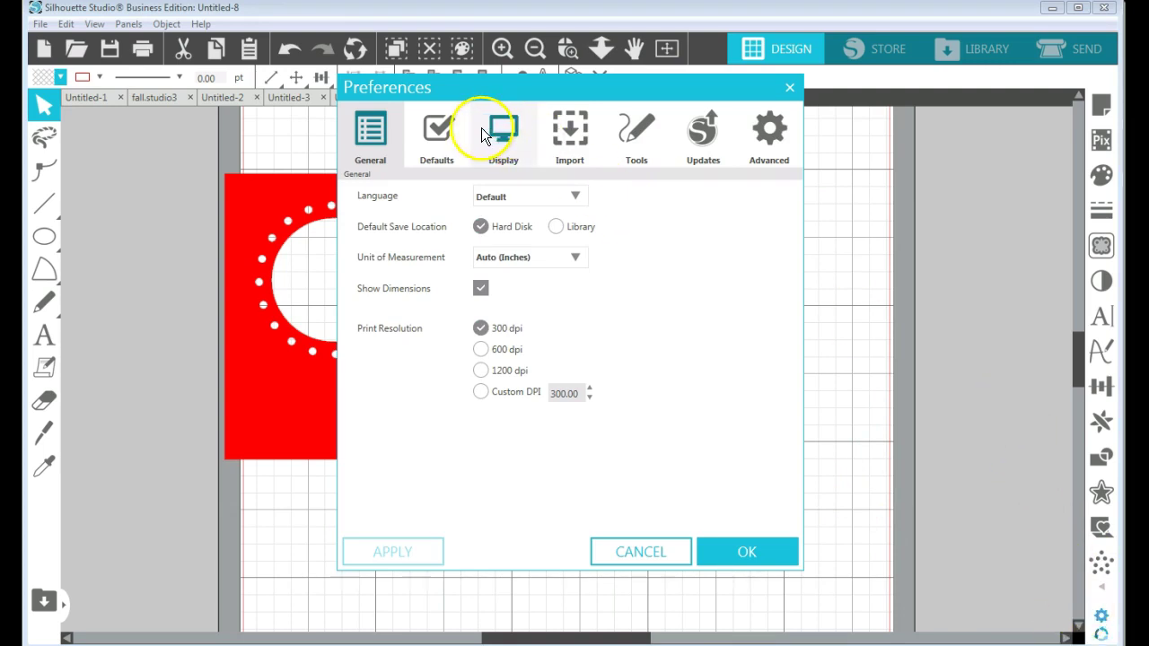
pyautogui.click(438, 130)
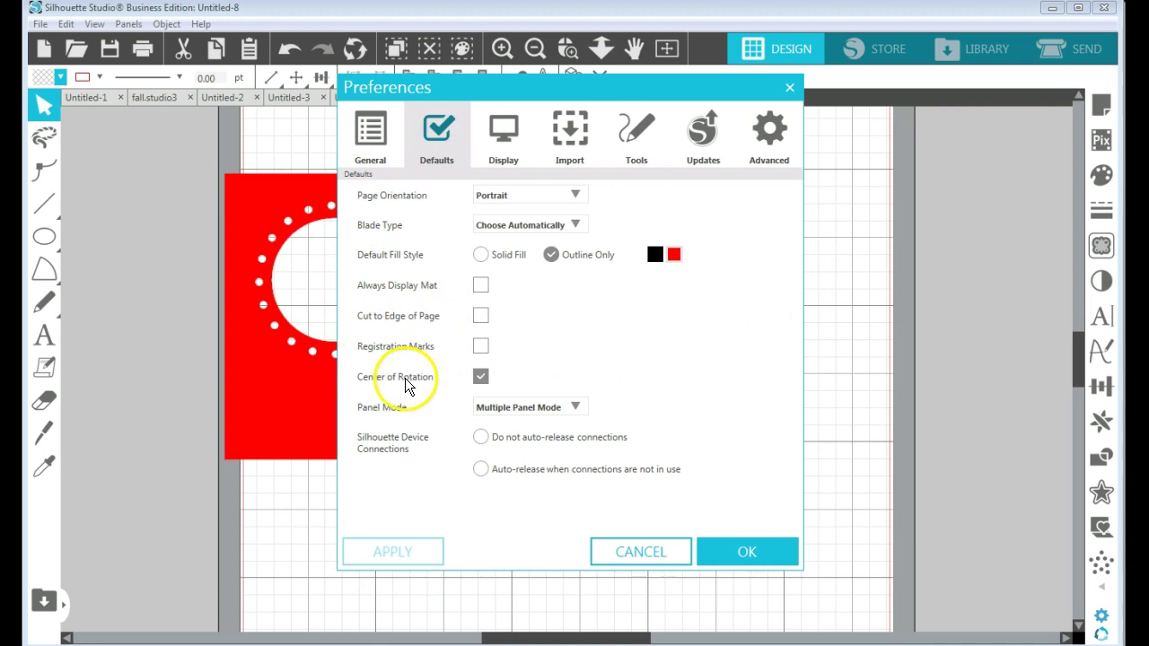
pyautogui.click(483, 376)
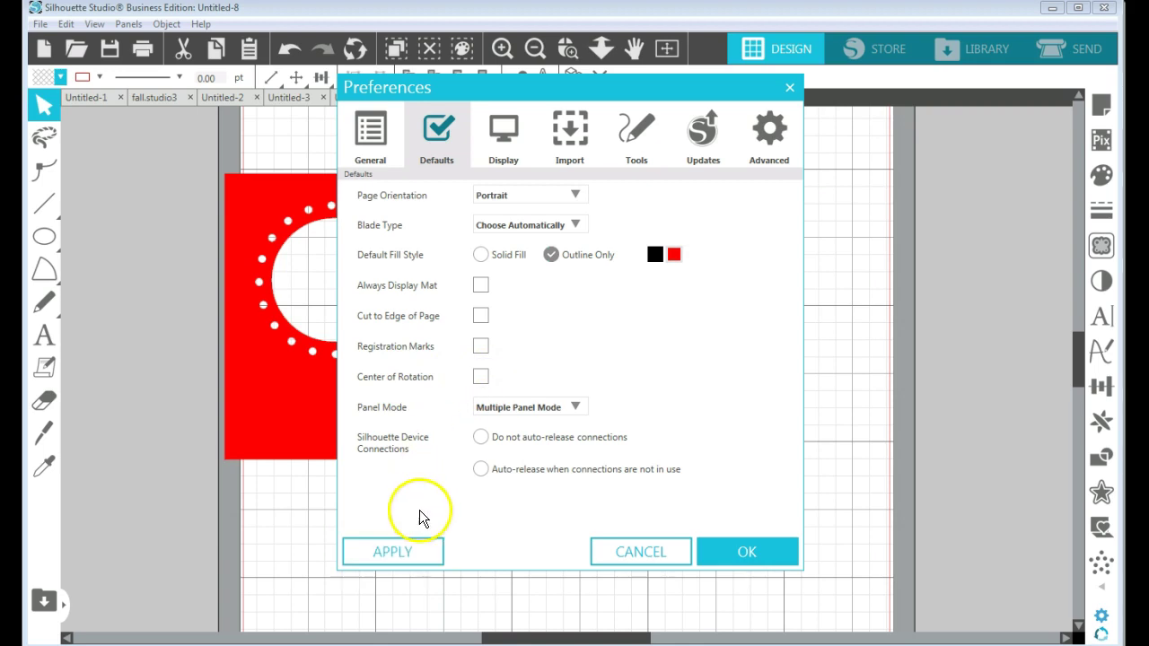
pyautogui.click(413, 569)
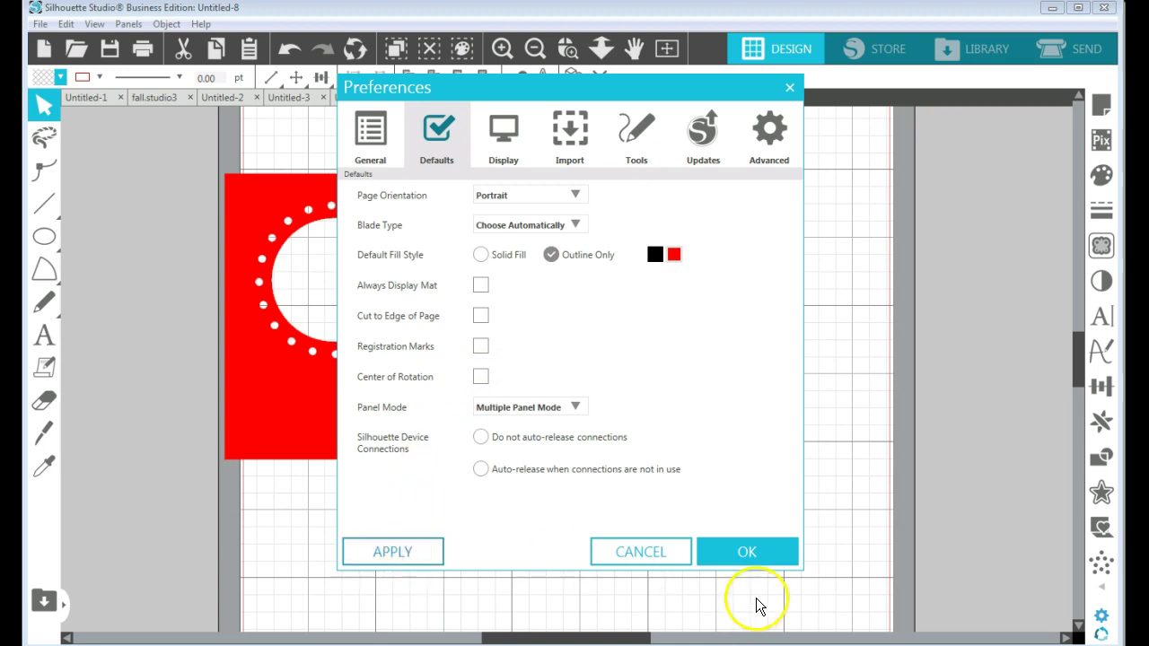
pyautogui.click(724, 550)
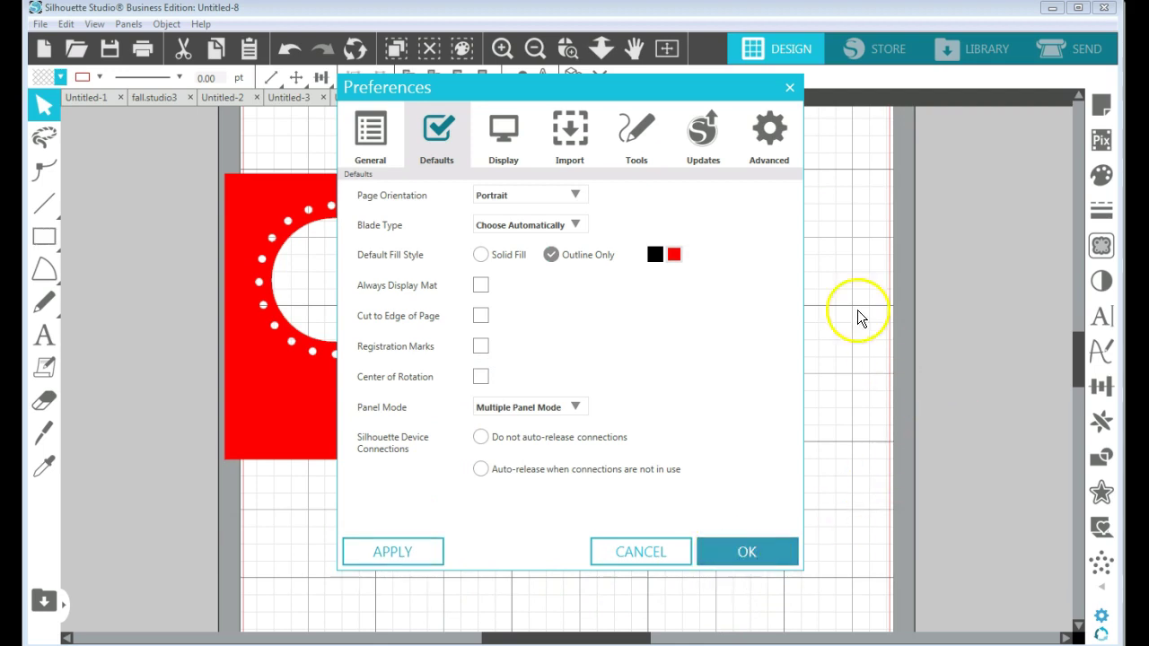
pyautogui.click(789, 87)
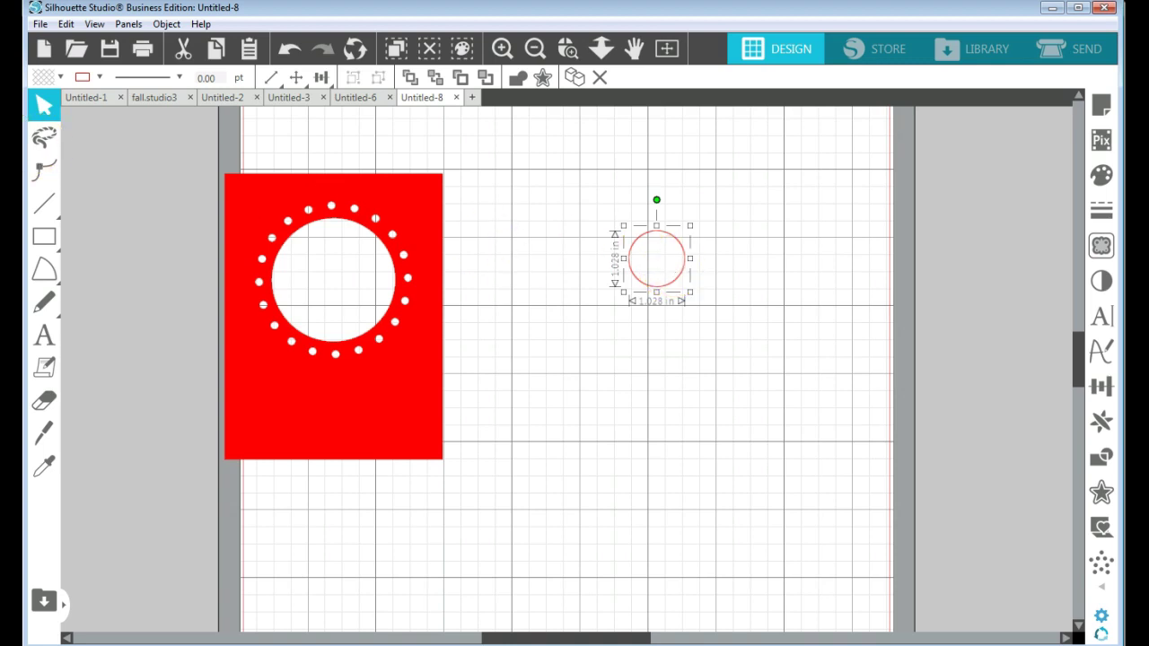
# Draw a 0.791 in circle below the first one with the Ellipse tool.
pyautogui.click(44, 236)
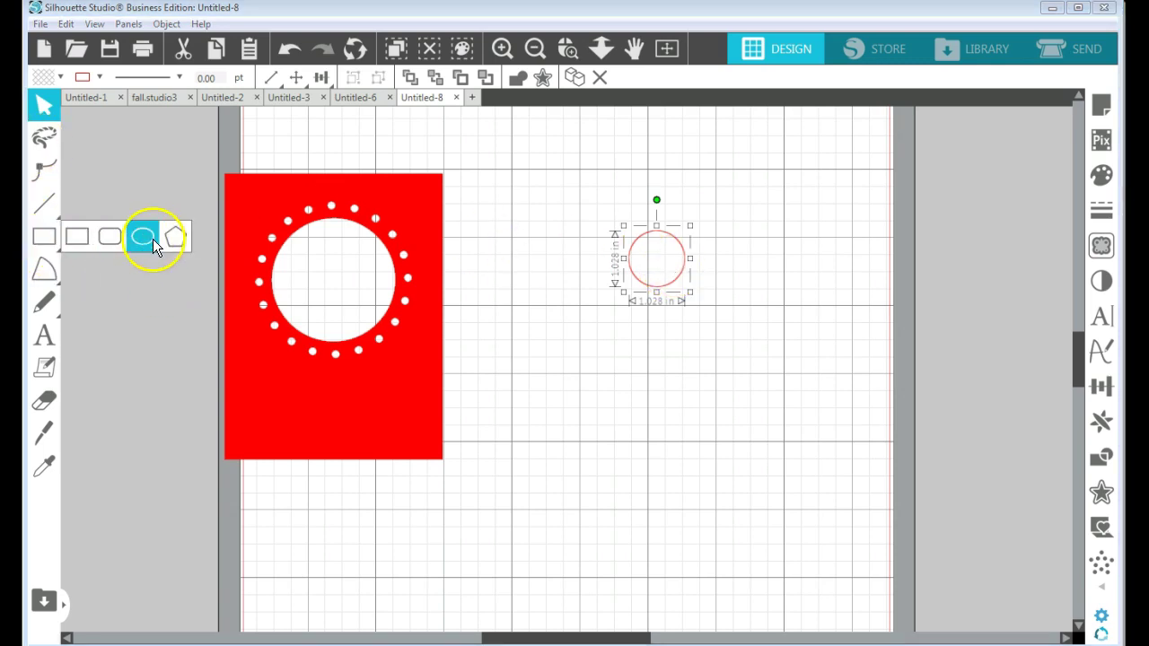
pyautogui.click(145, 238)
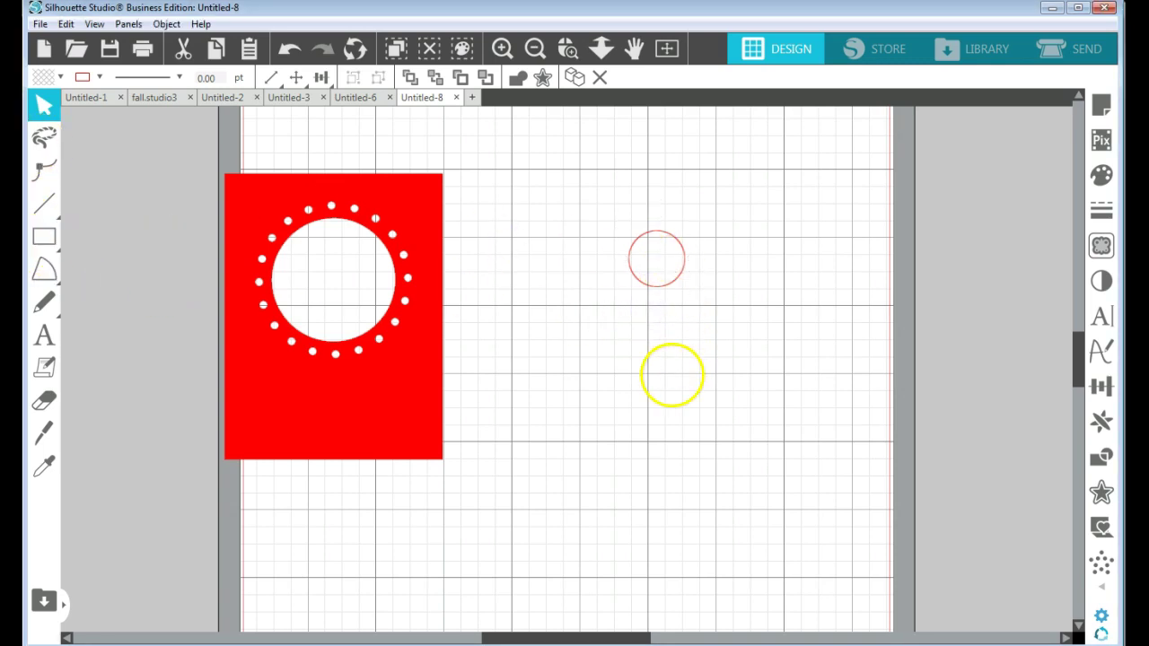
pyautogui.moveTo(671, 375)
pyautogui.mouseDown()
pyautogui.moveTo(708, 426)
pyautogui.moveTo(721, 422)
pyautogui.mouseUp()
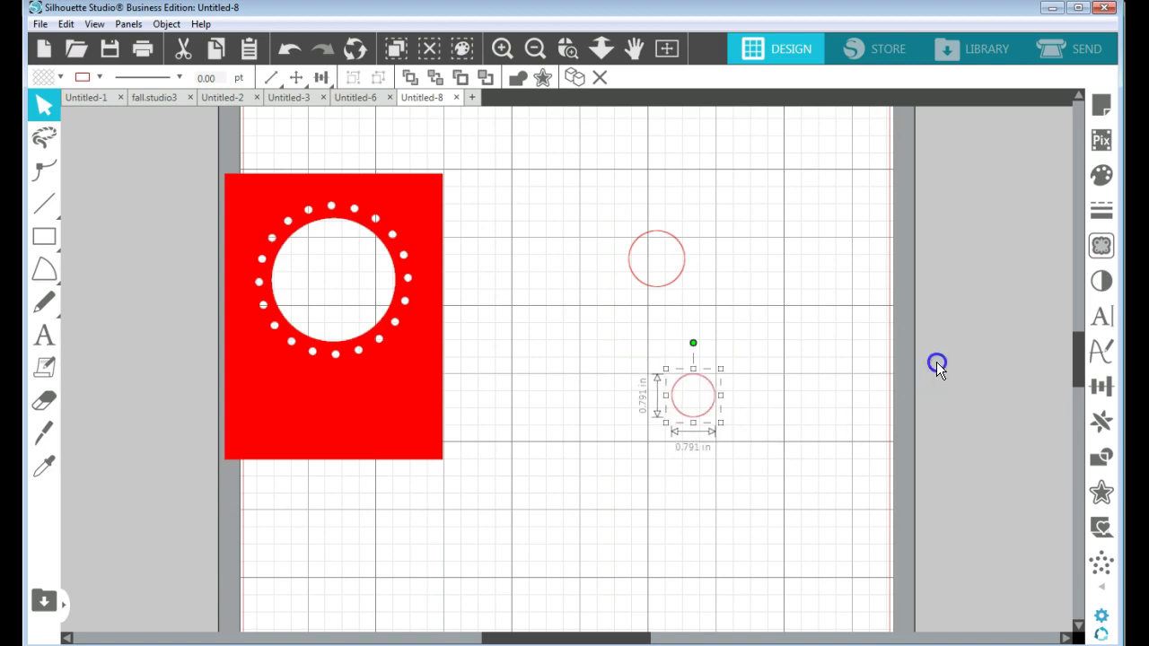
# Re-enable Center of Rotation in the Preferences Defaults page.
pyautogui.click(1102, 617)
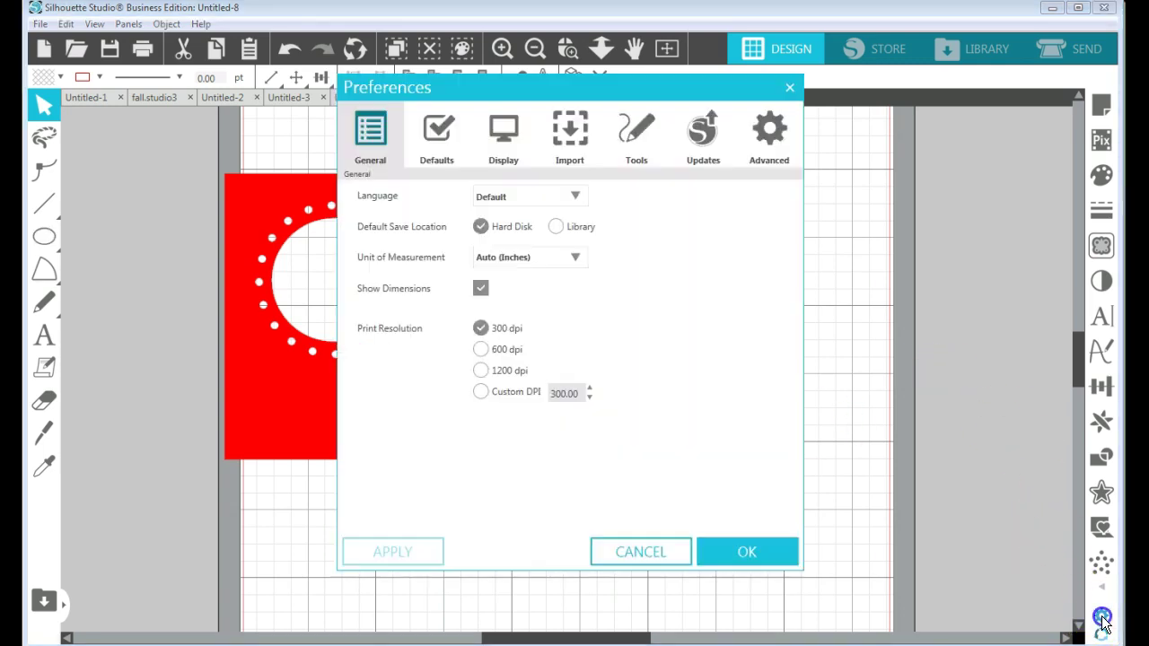
pyautogui.click(433, 131)
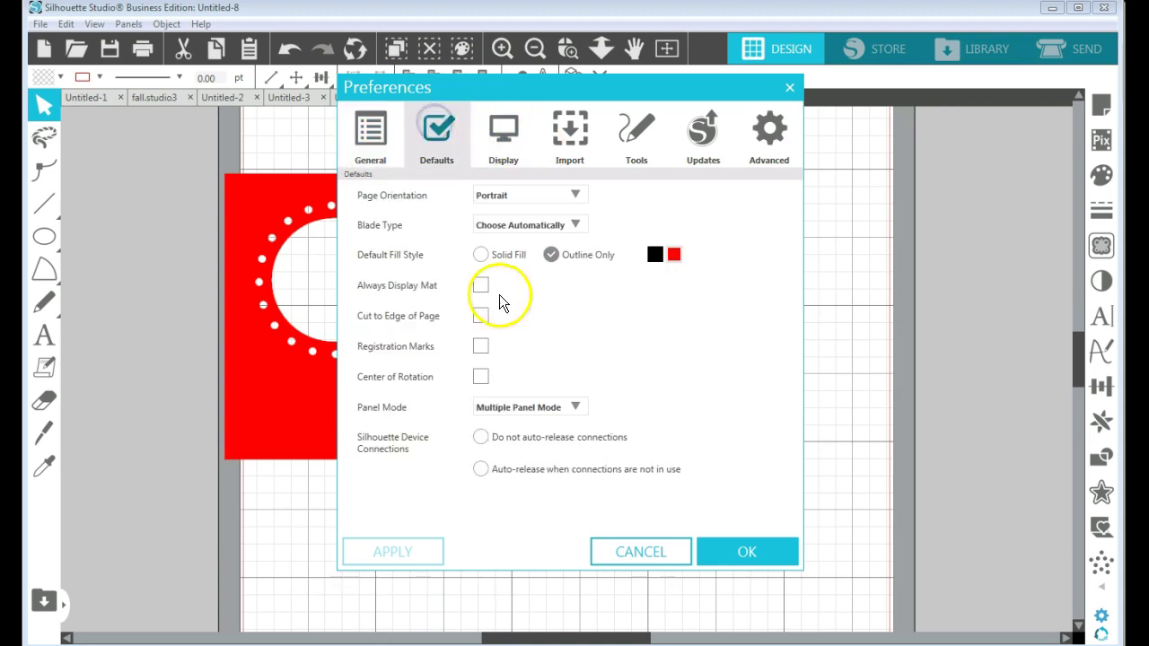
pyautogui.click(479, 377)
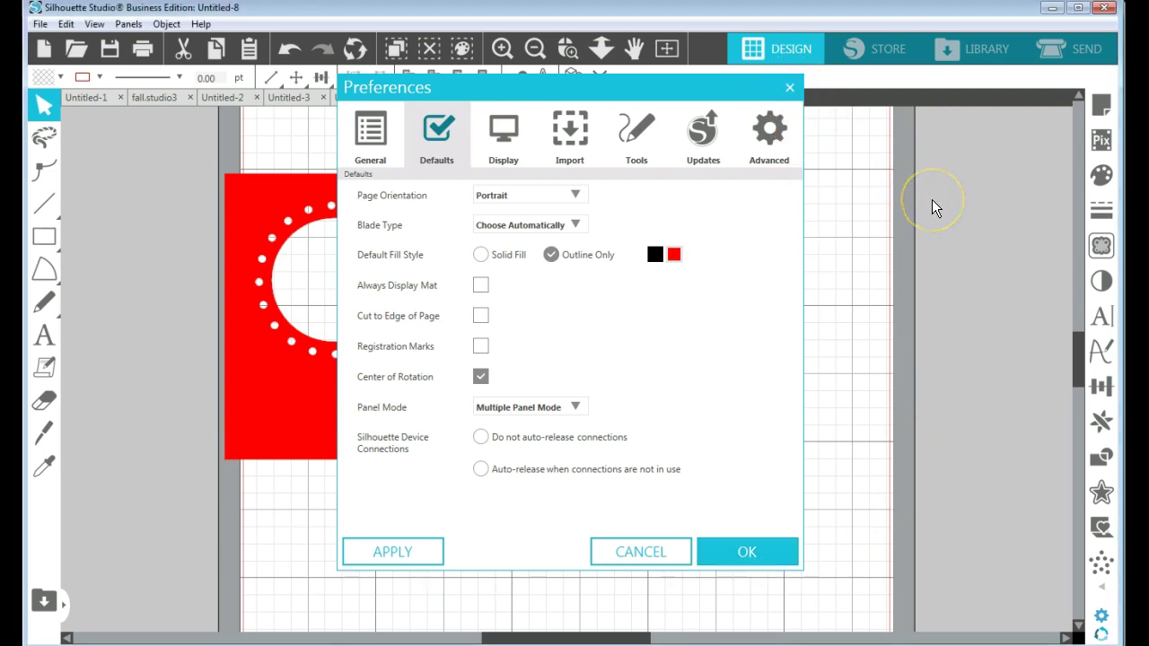
pyautogui.press('Return')
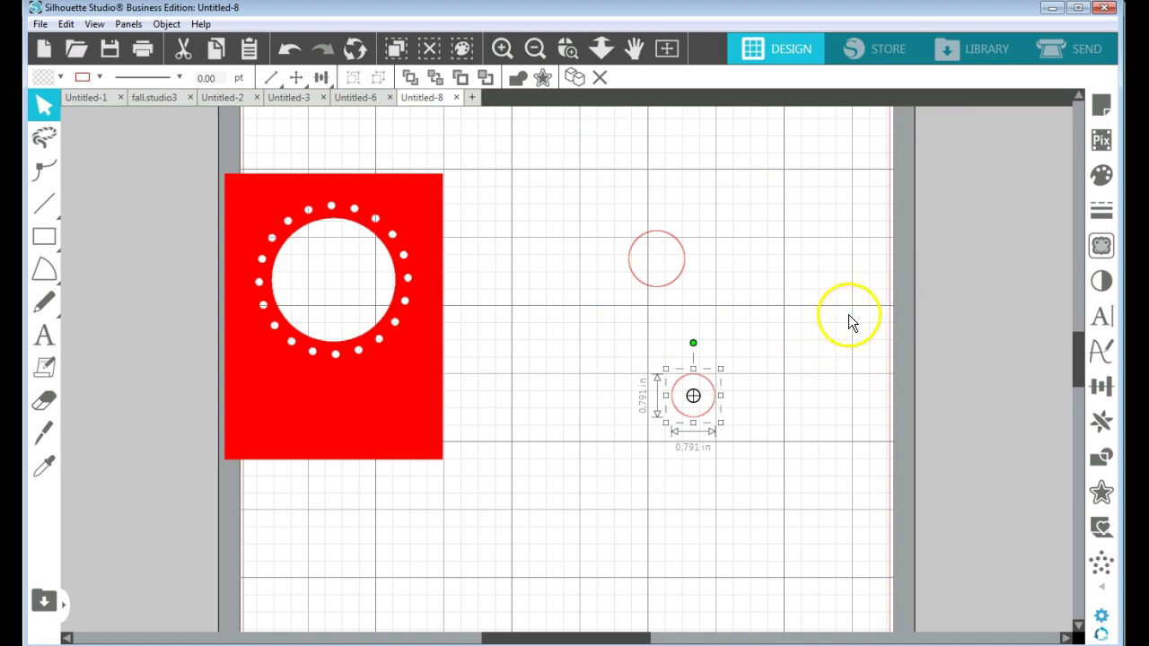